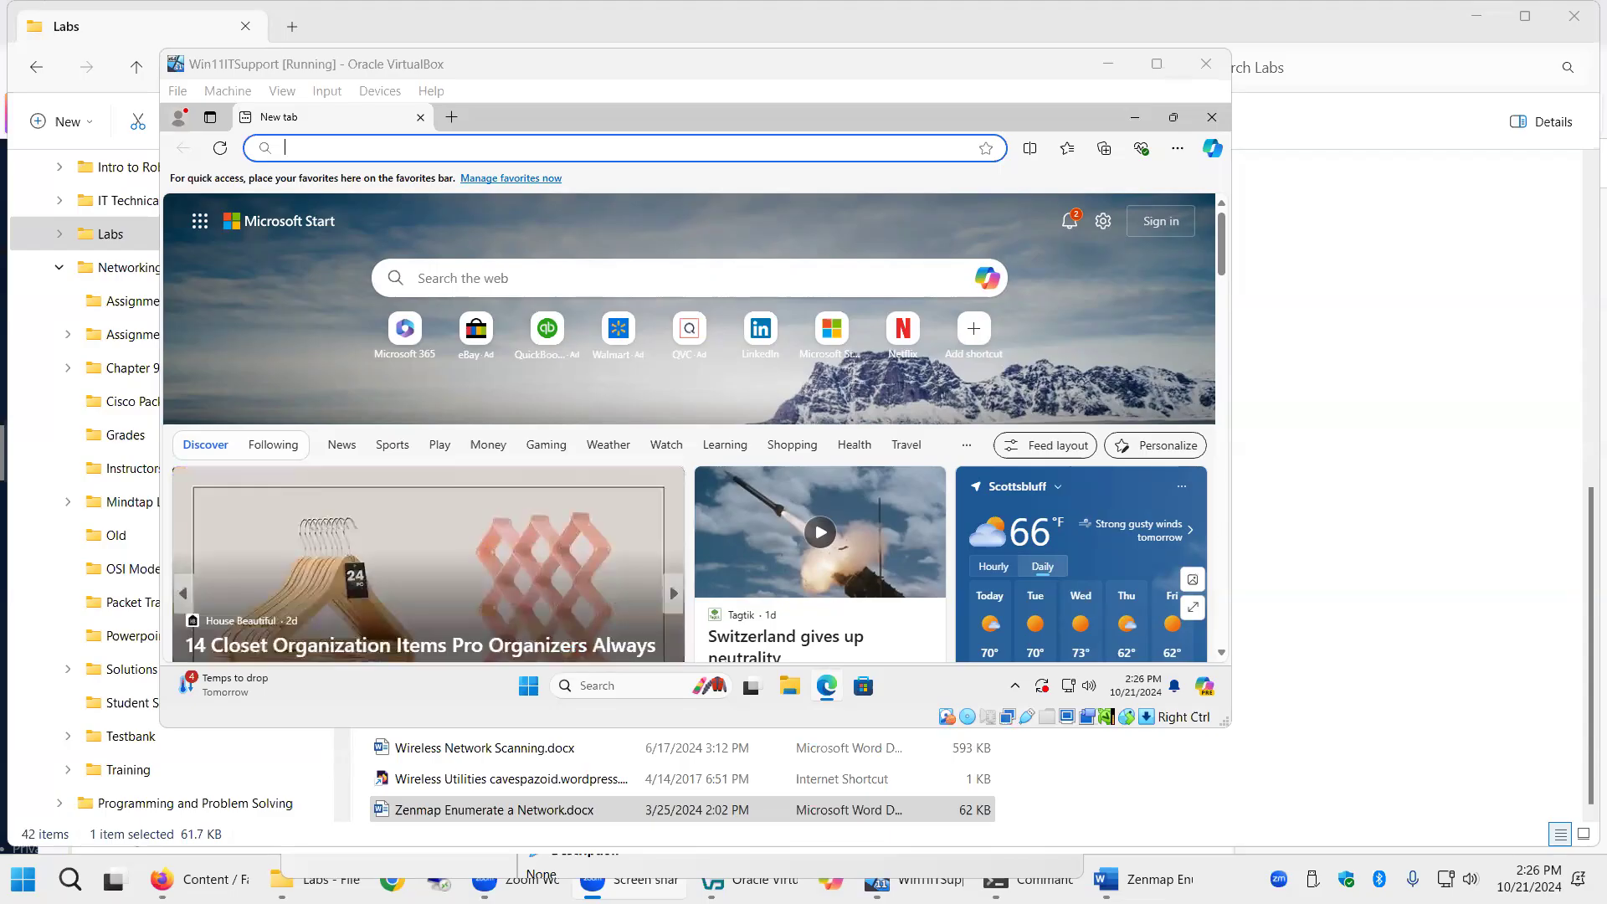
- Search the web for zenmap and open the official Zenmap page on nmap.org from the results
click(309, 144)
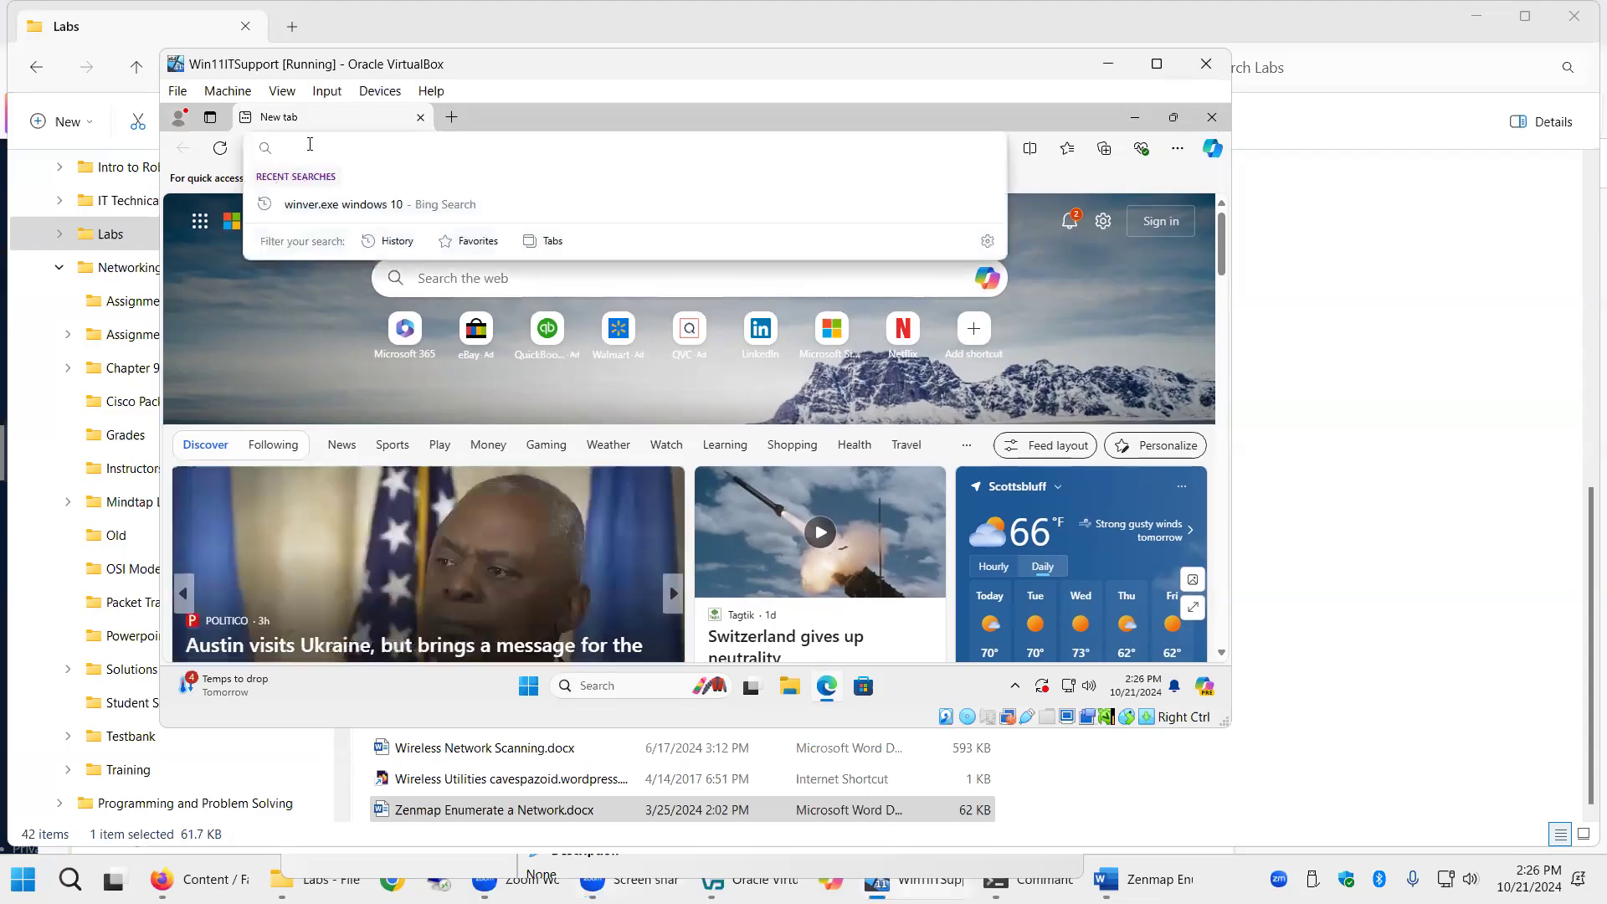
text(zenmap)
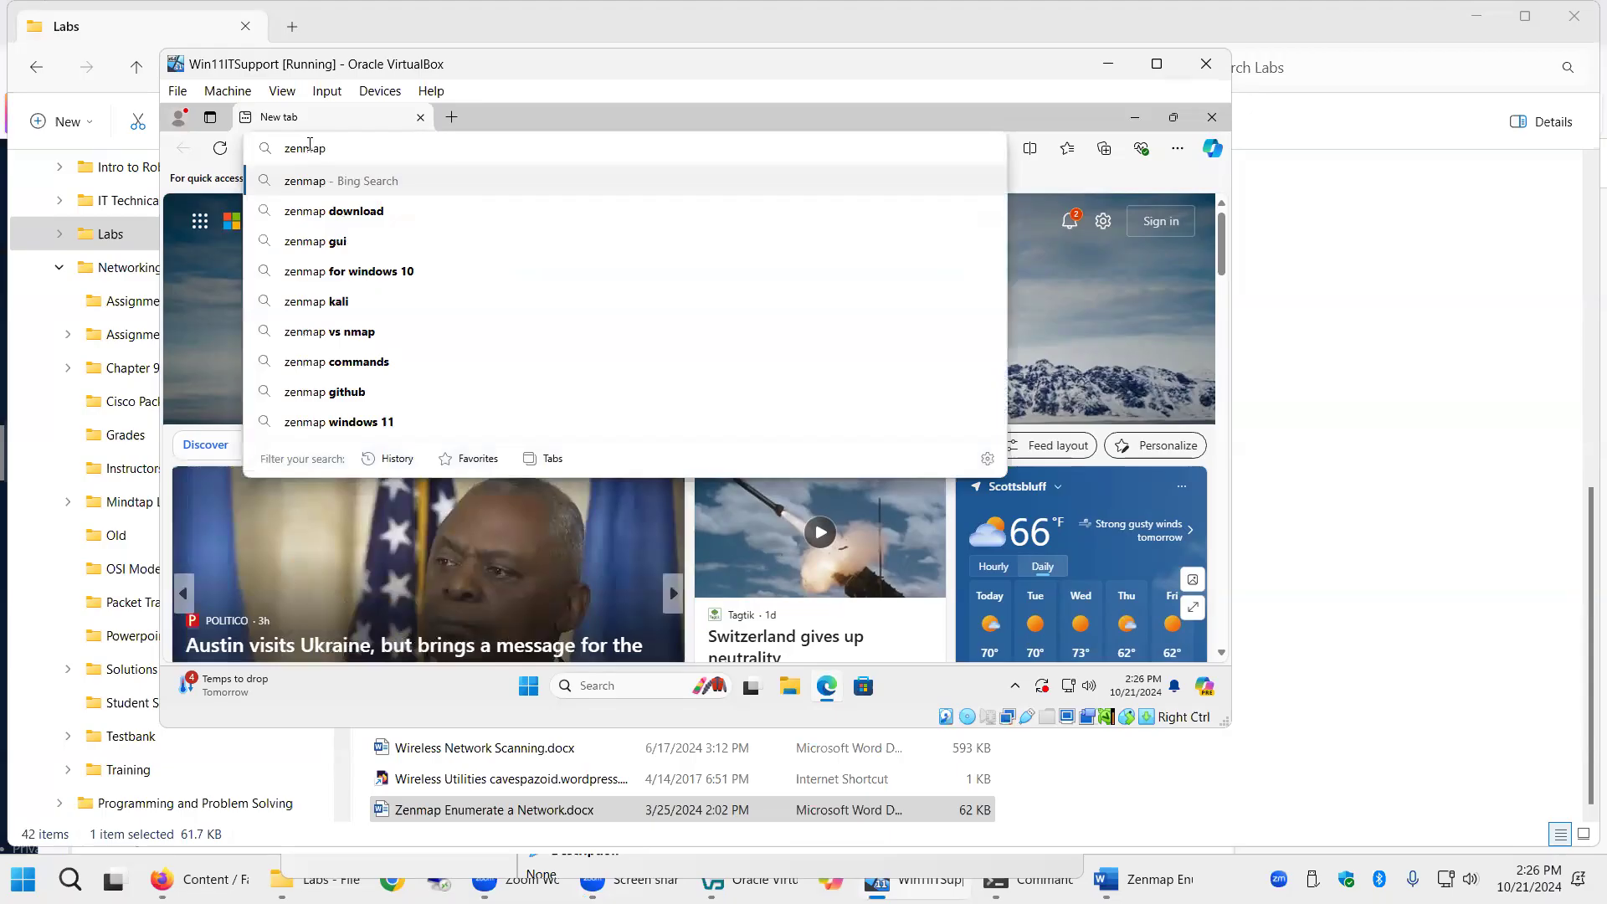
key(Return)
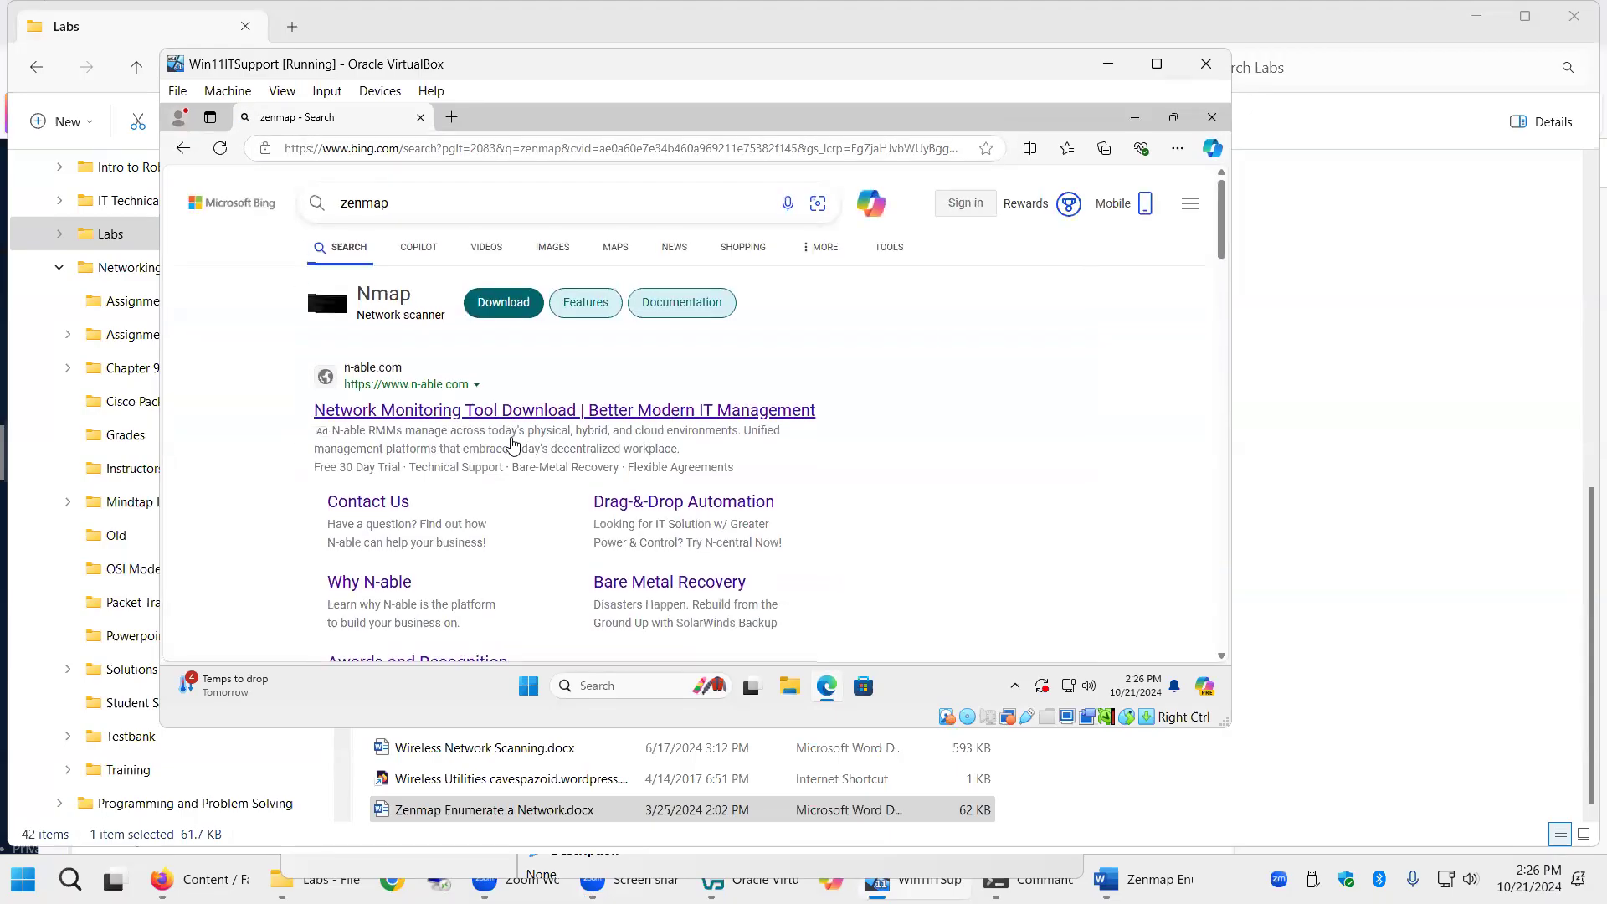
scroll(513, 443, down, 3)
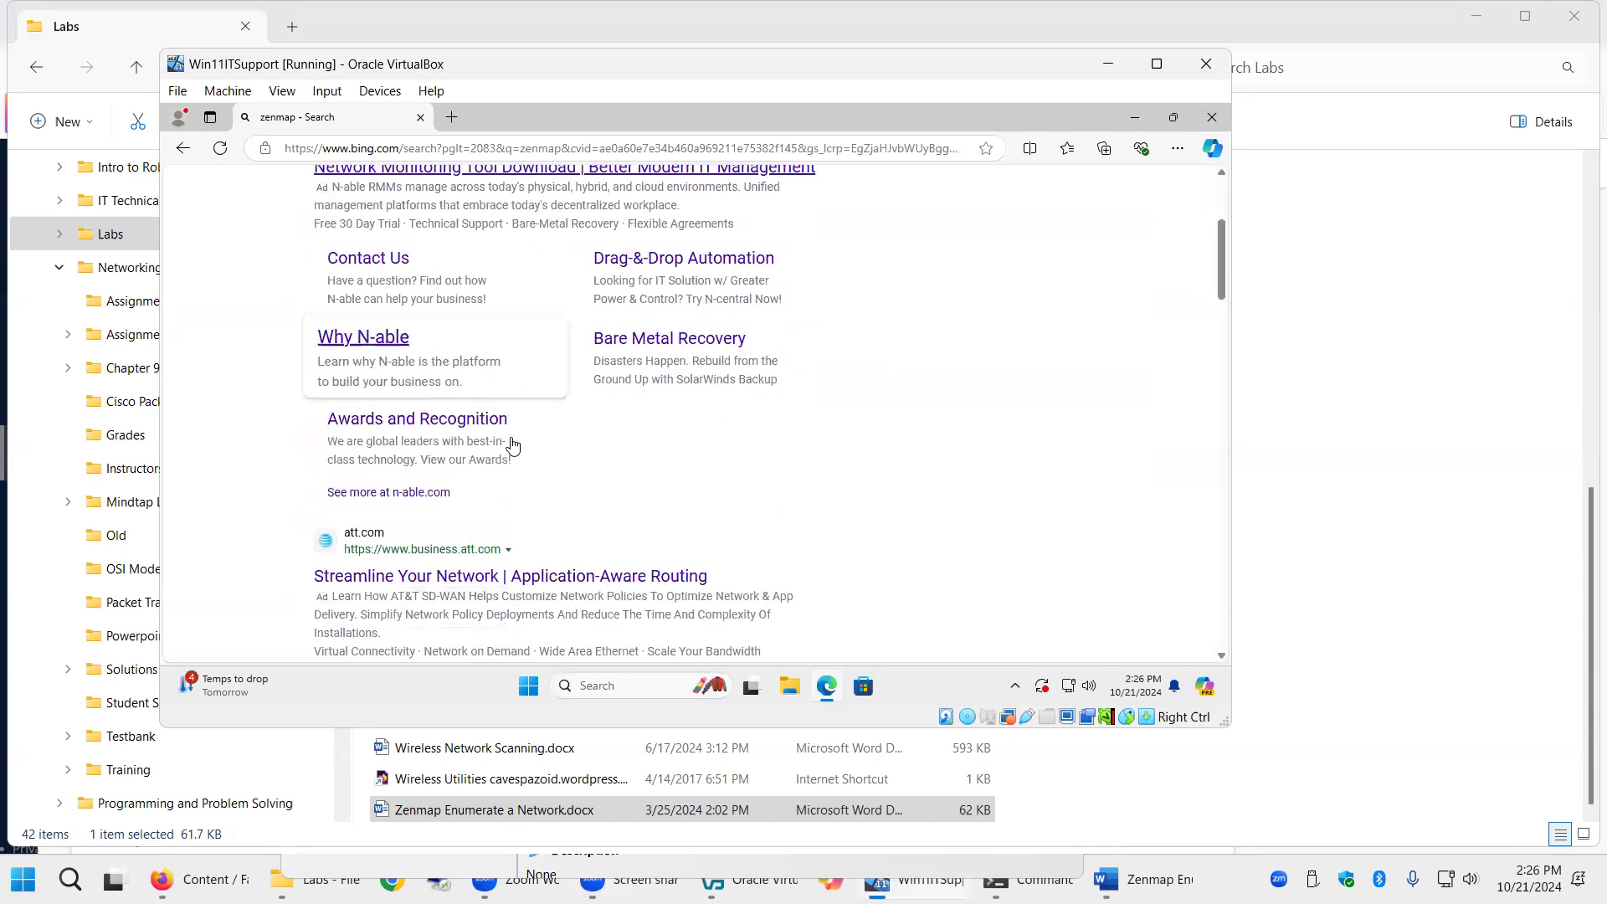
scroll(513, 444, down, 1)
scroll(513, 443, down, 4)
scroll(513, 443, down, 2)
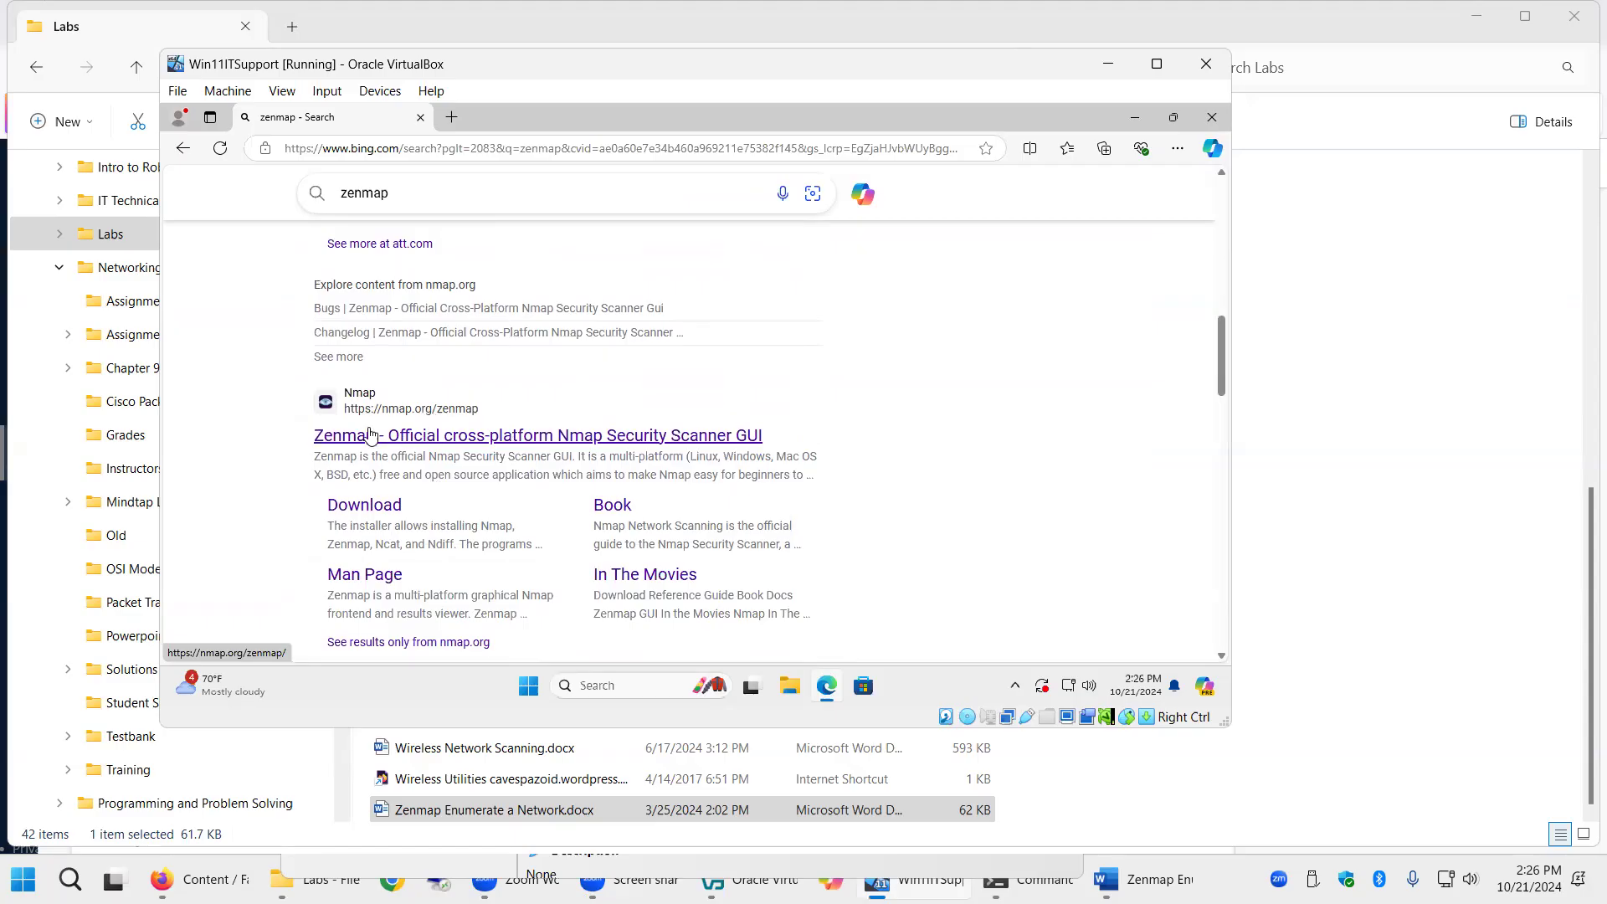
click(436, 436)
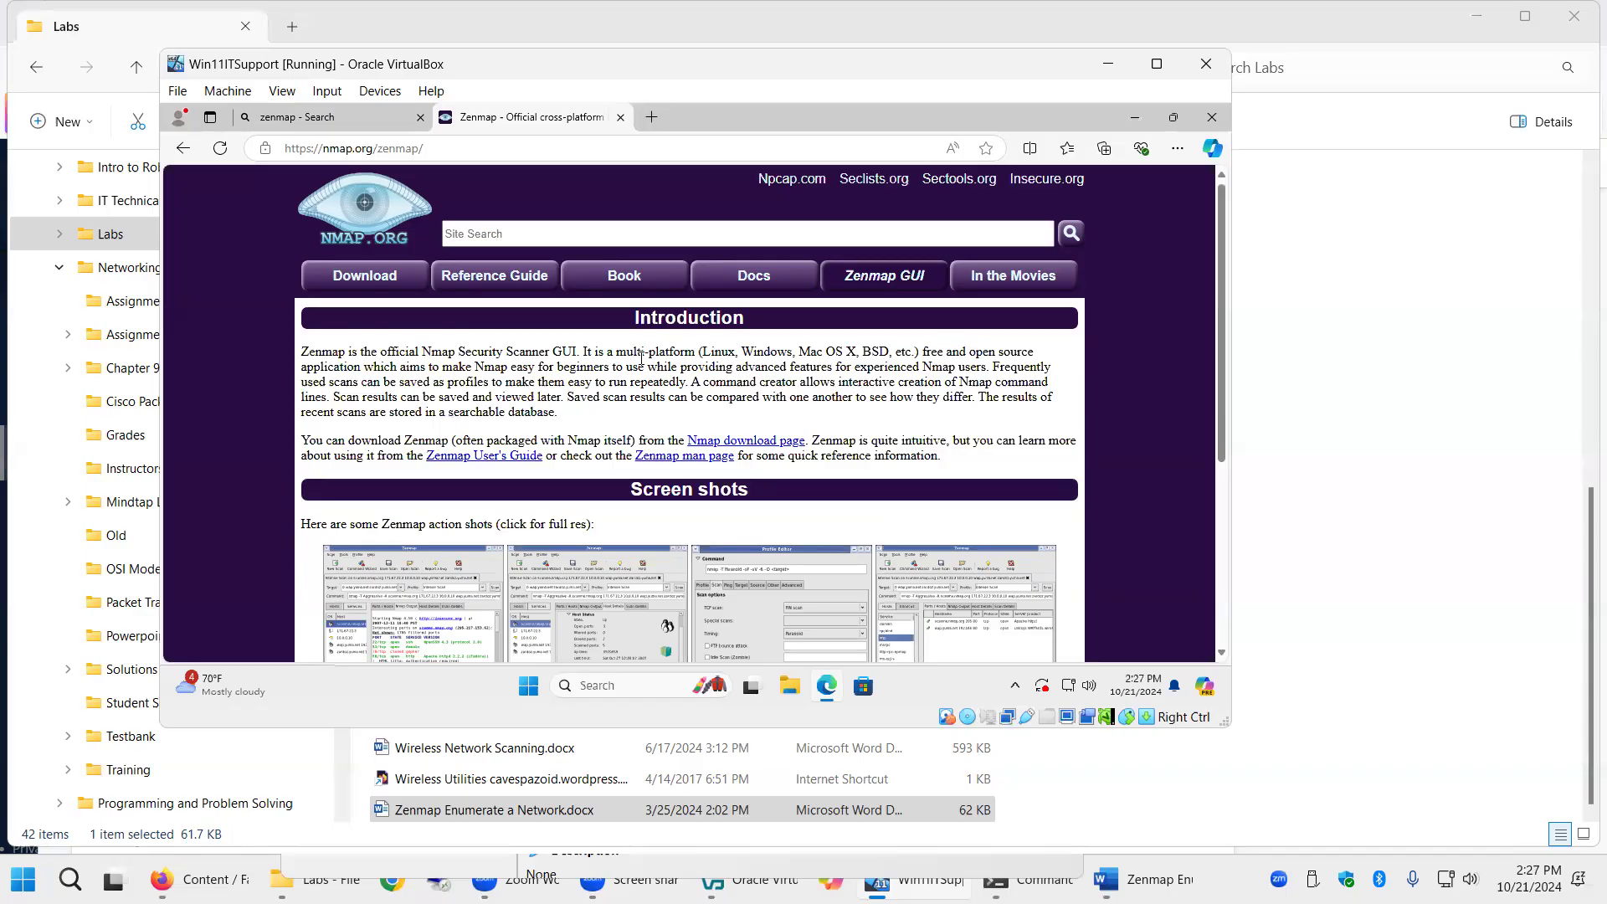
- Download nmap-7.95-setup.exe for Windows from the Nmap site, run it with permission to make changes, and close the browser
click(385, 282)
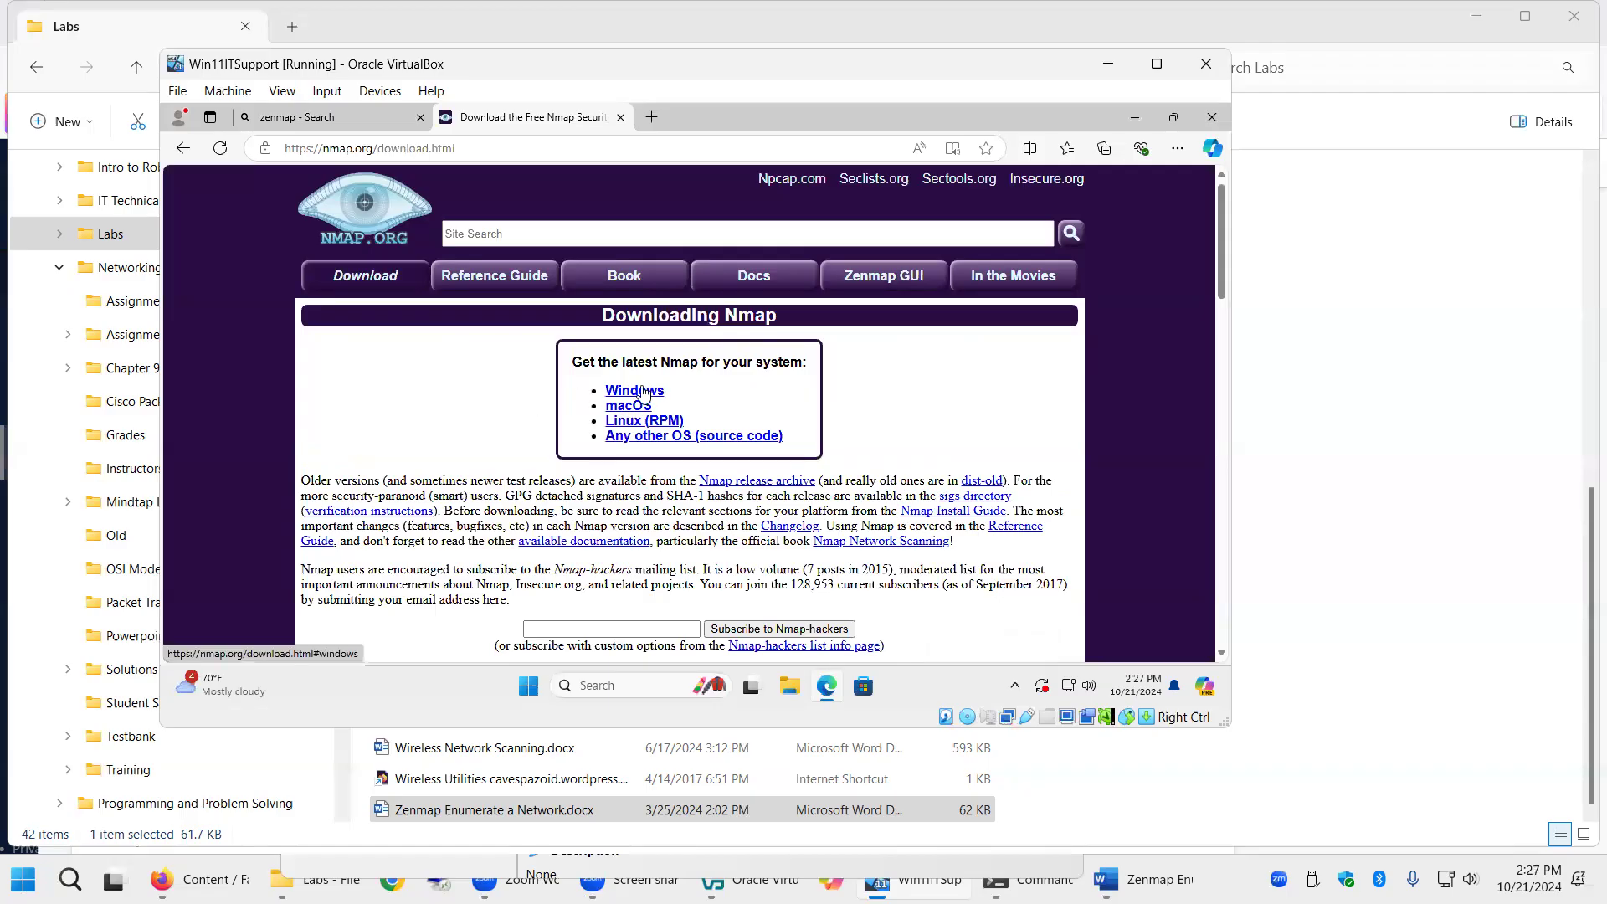
click(643, 394)
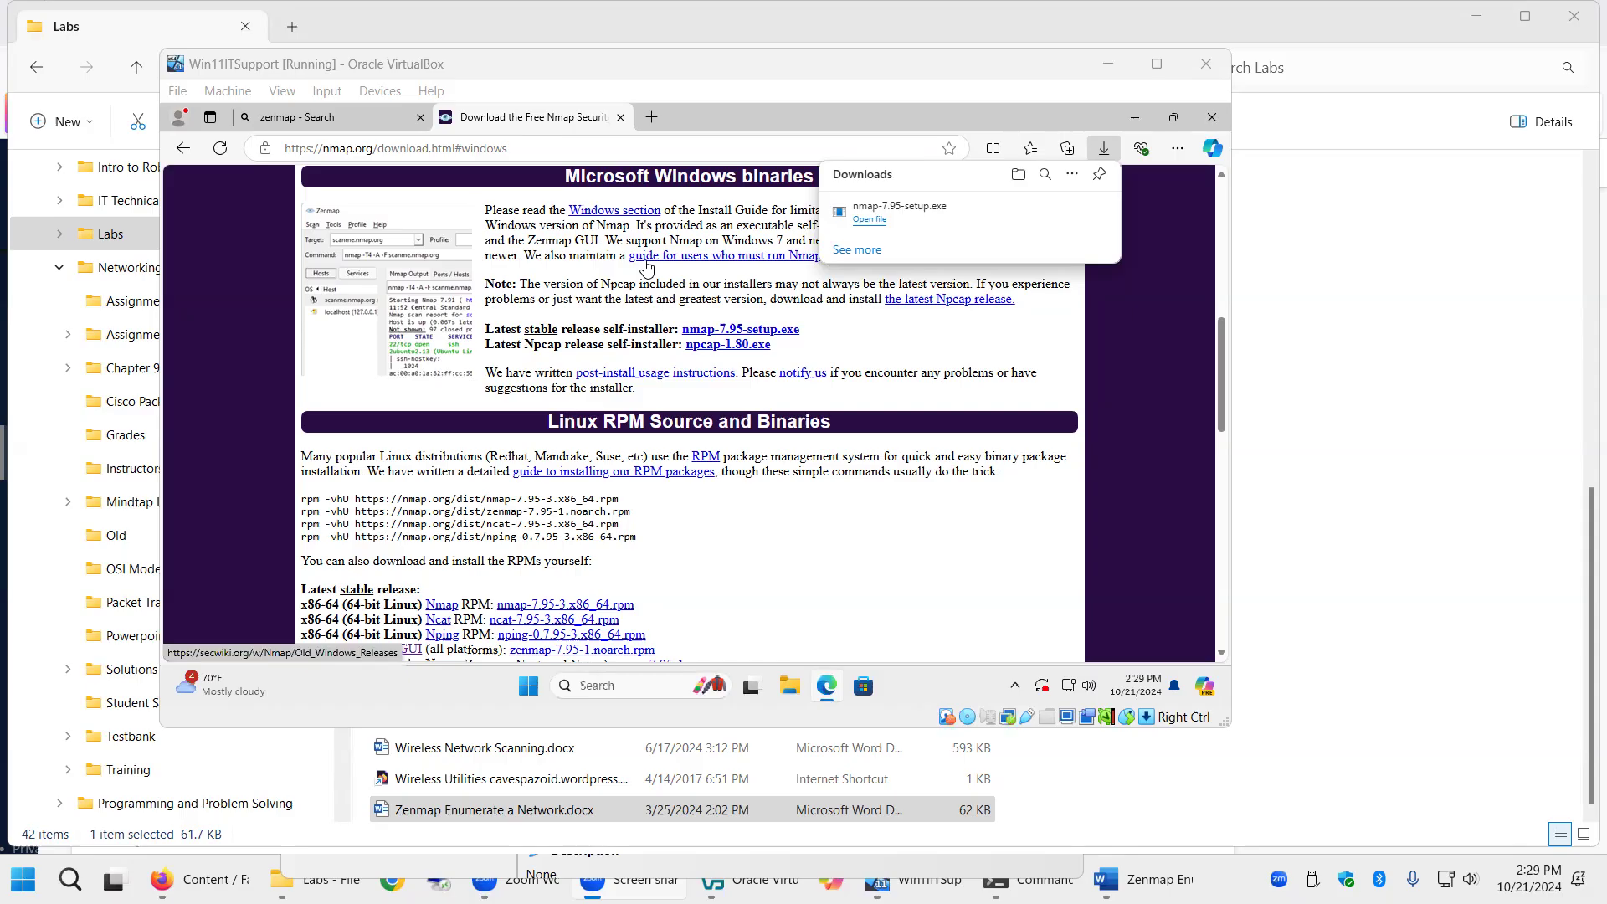
click(838, 219)
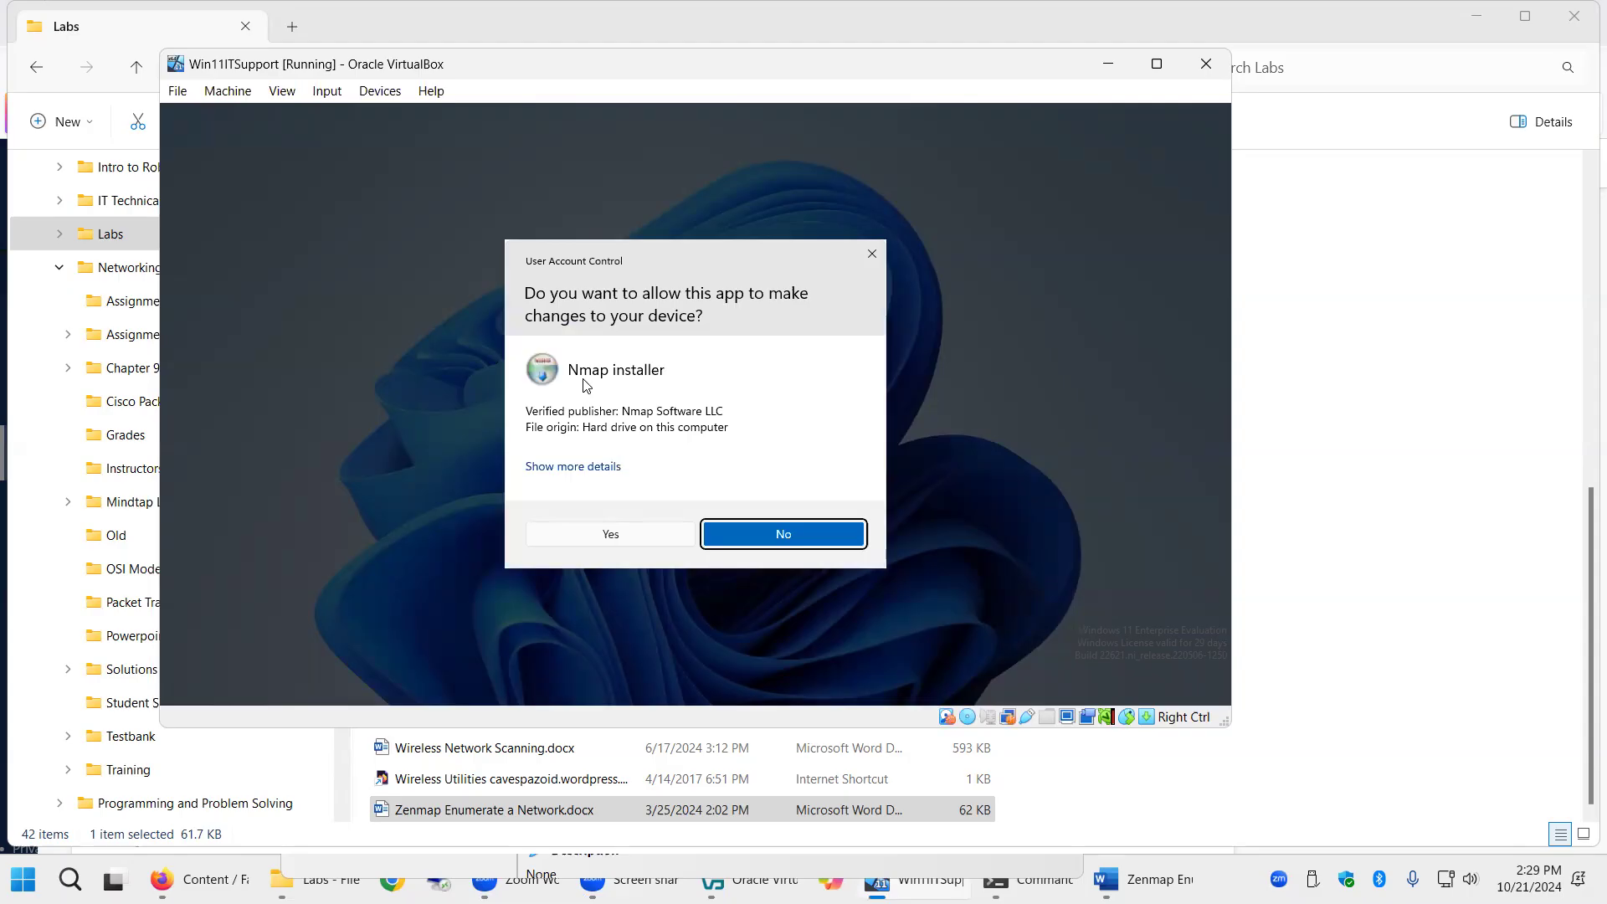
click(590, 535)
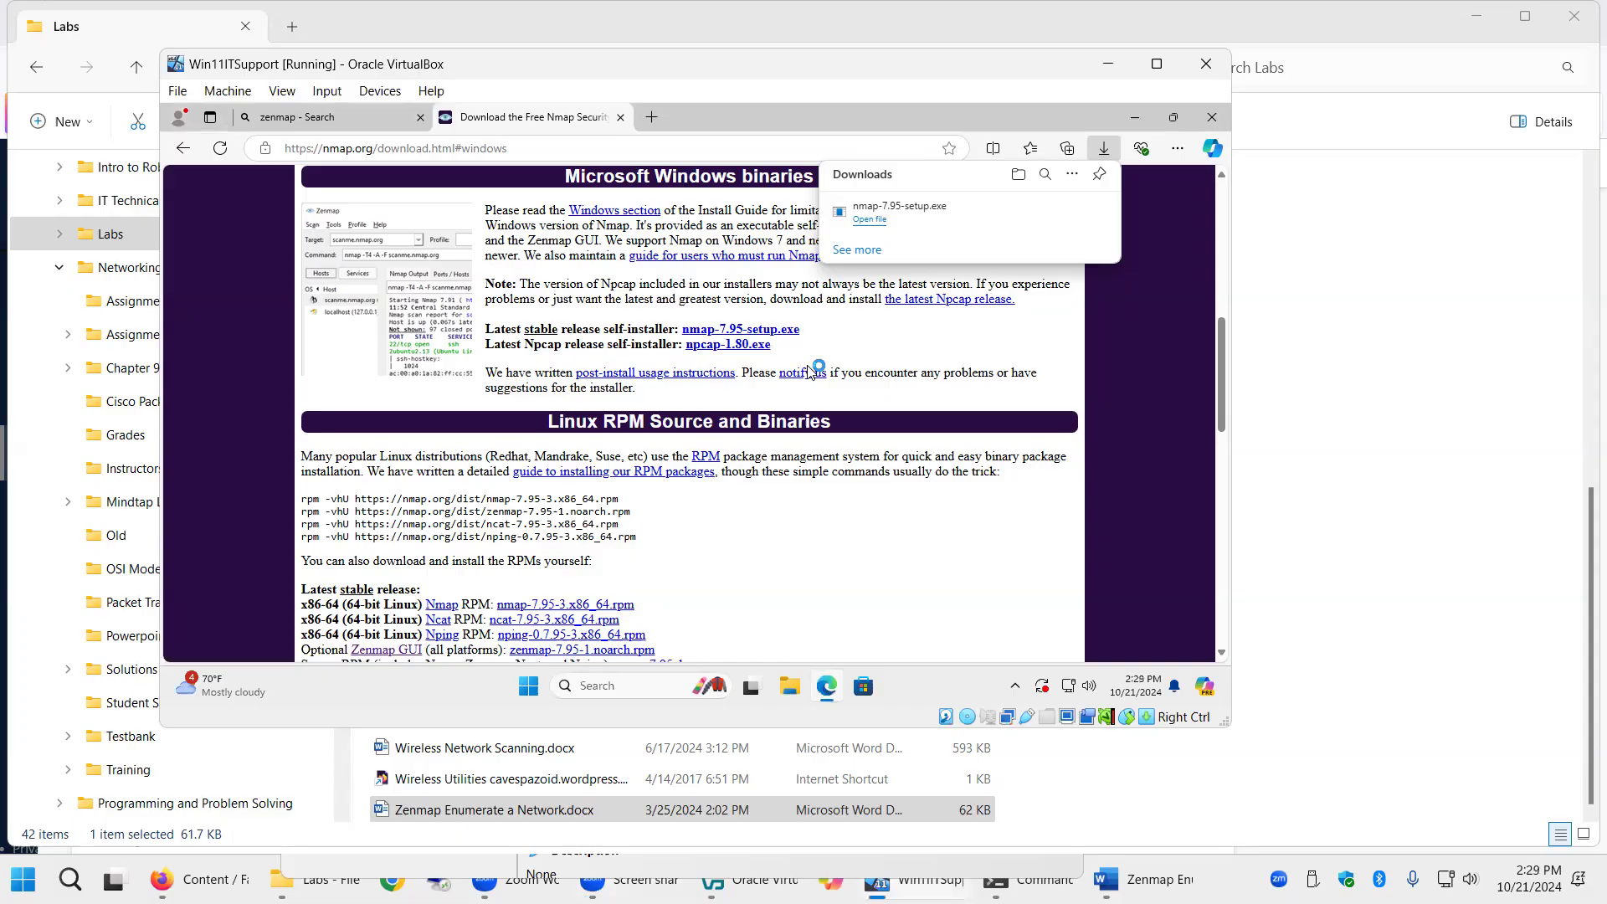
click(1216, 117)
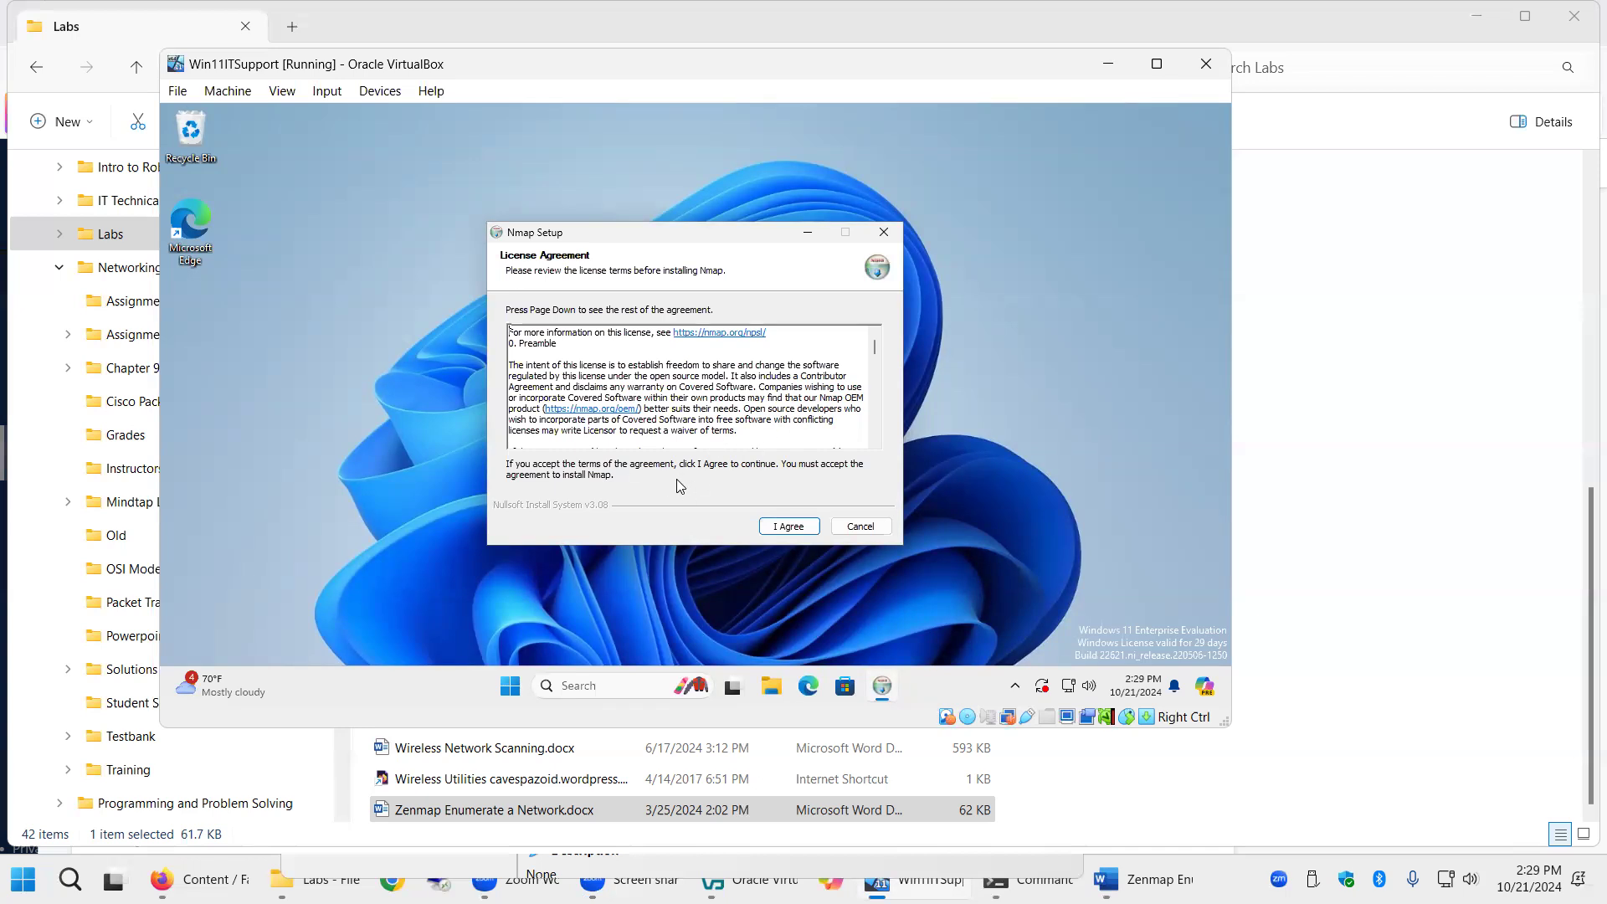
- Accept the Nmap license and install the default components into C:\Program Files (x86)\Nmap
click(782, 527)
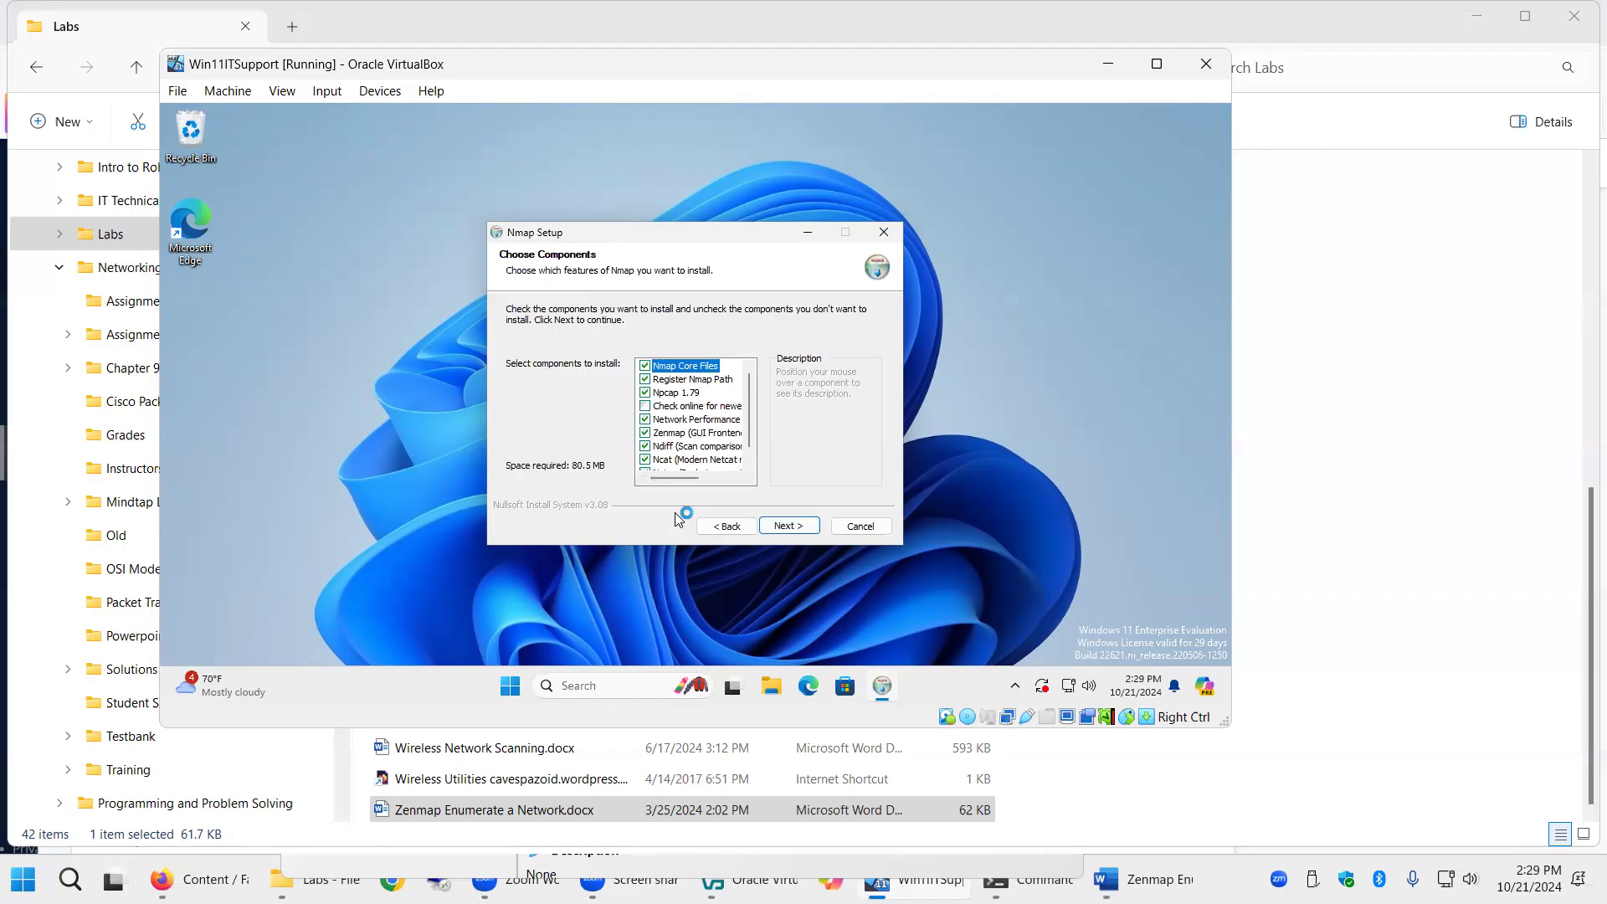
click(794, 527)
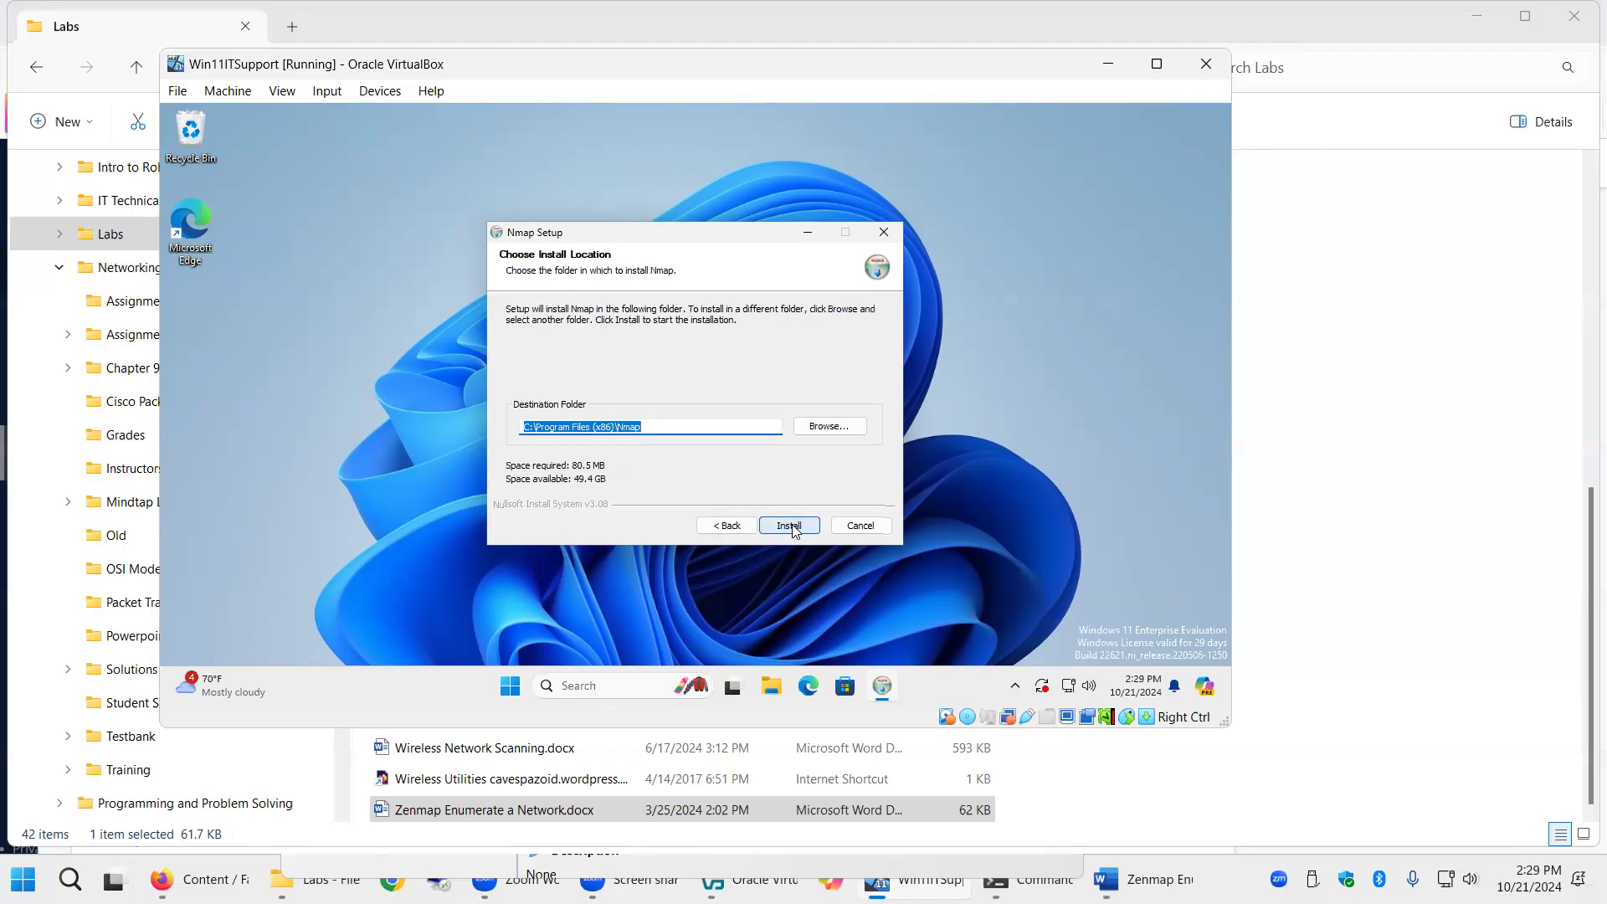
click(790, 526)
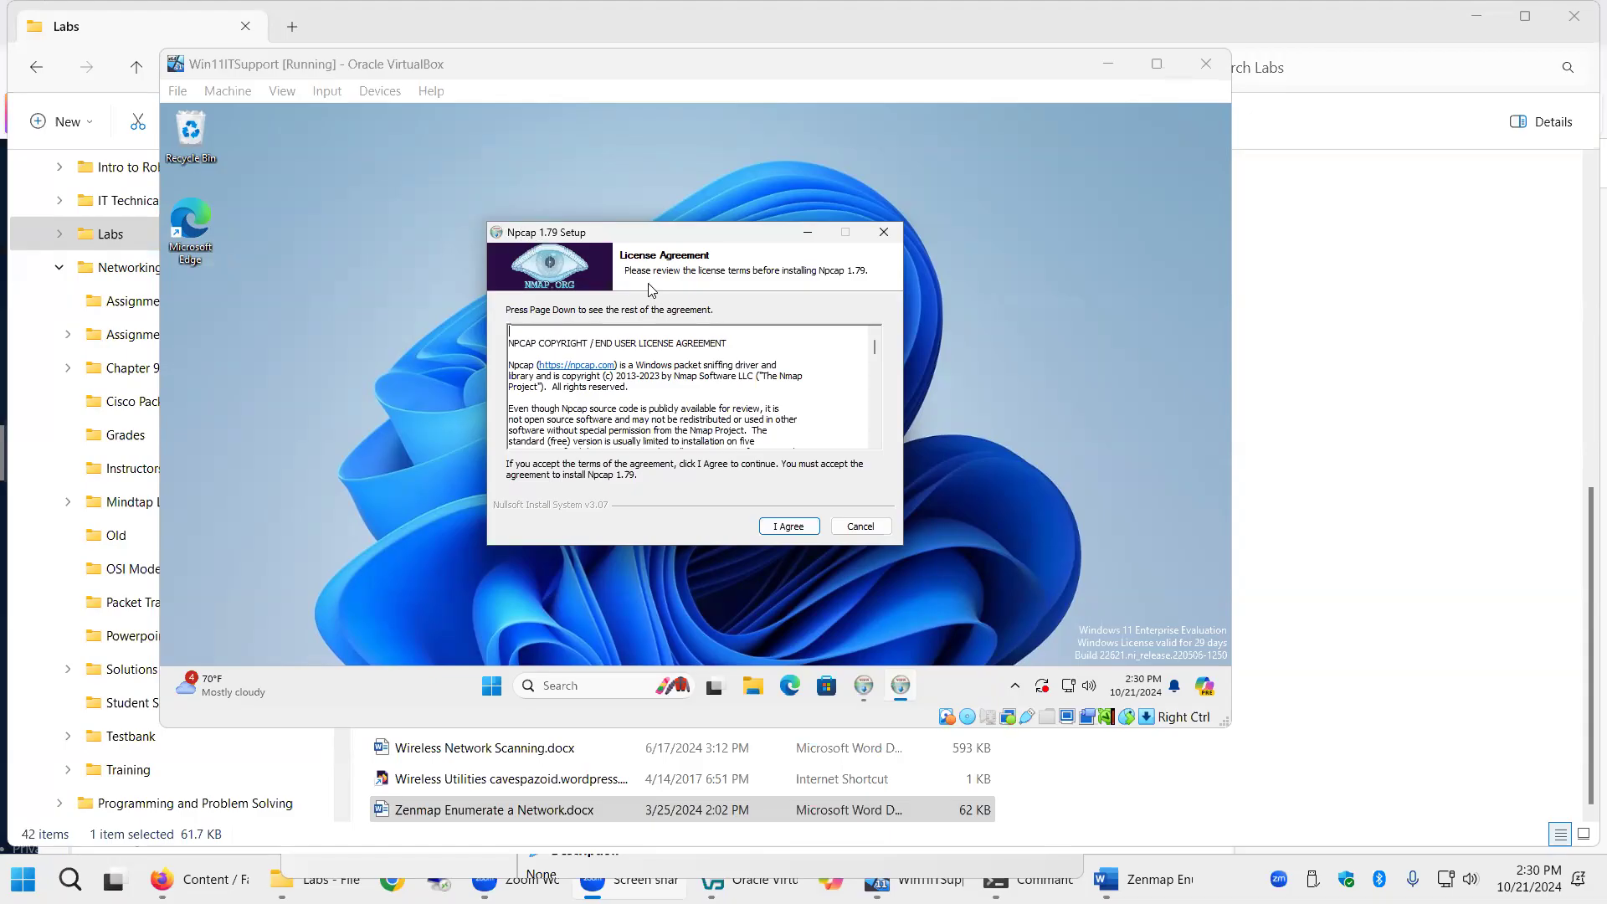
- Accept the Npcap 1.79 license and complete its installation in WinPcap API-compatible mode
click(795, 526)
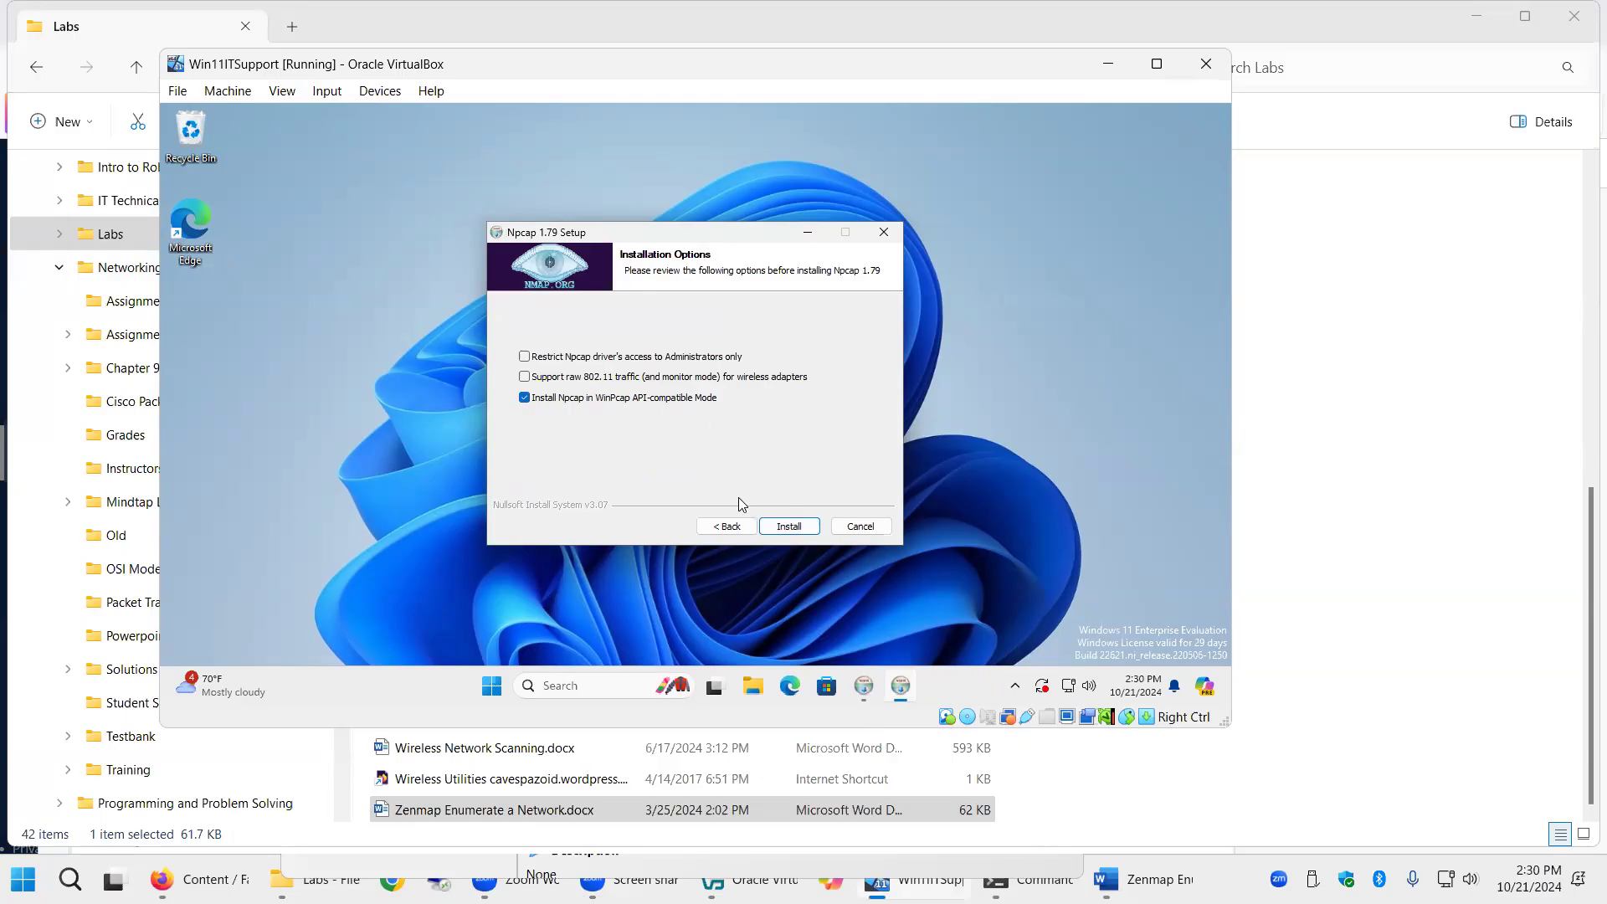
click(787, 527)
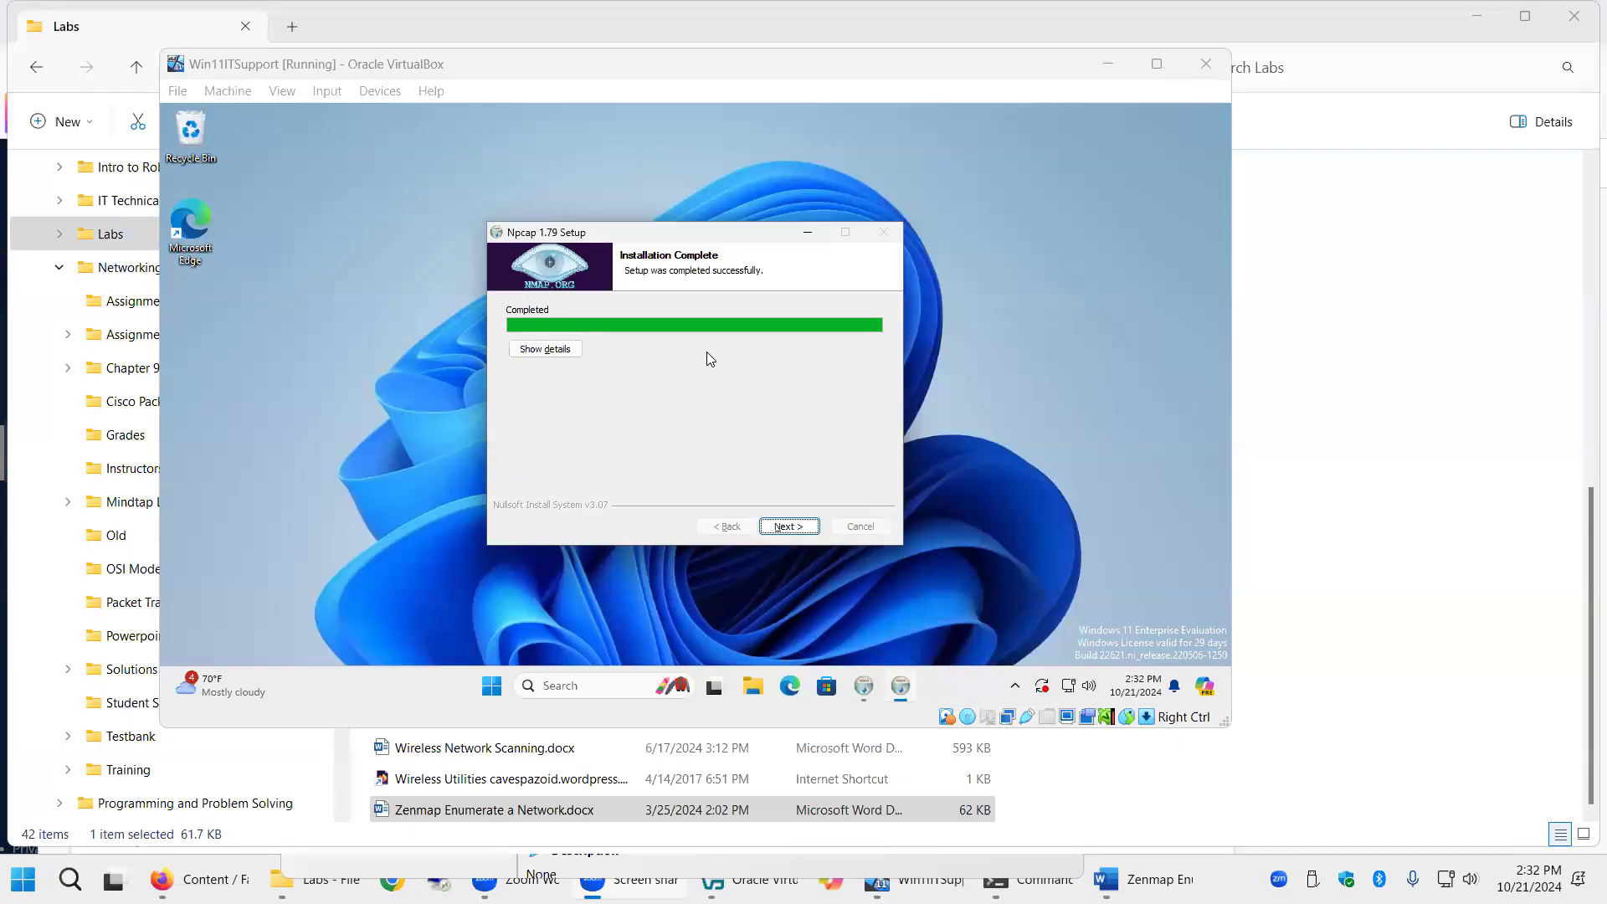
click(790, 526)
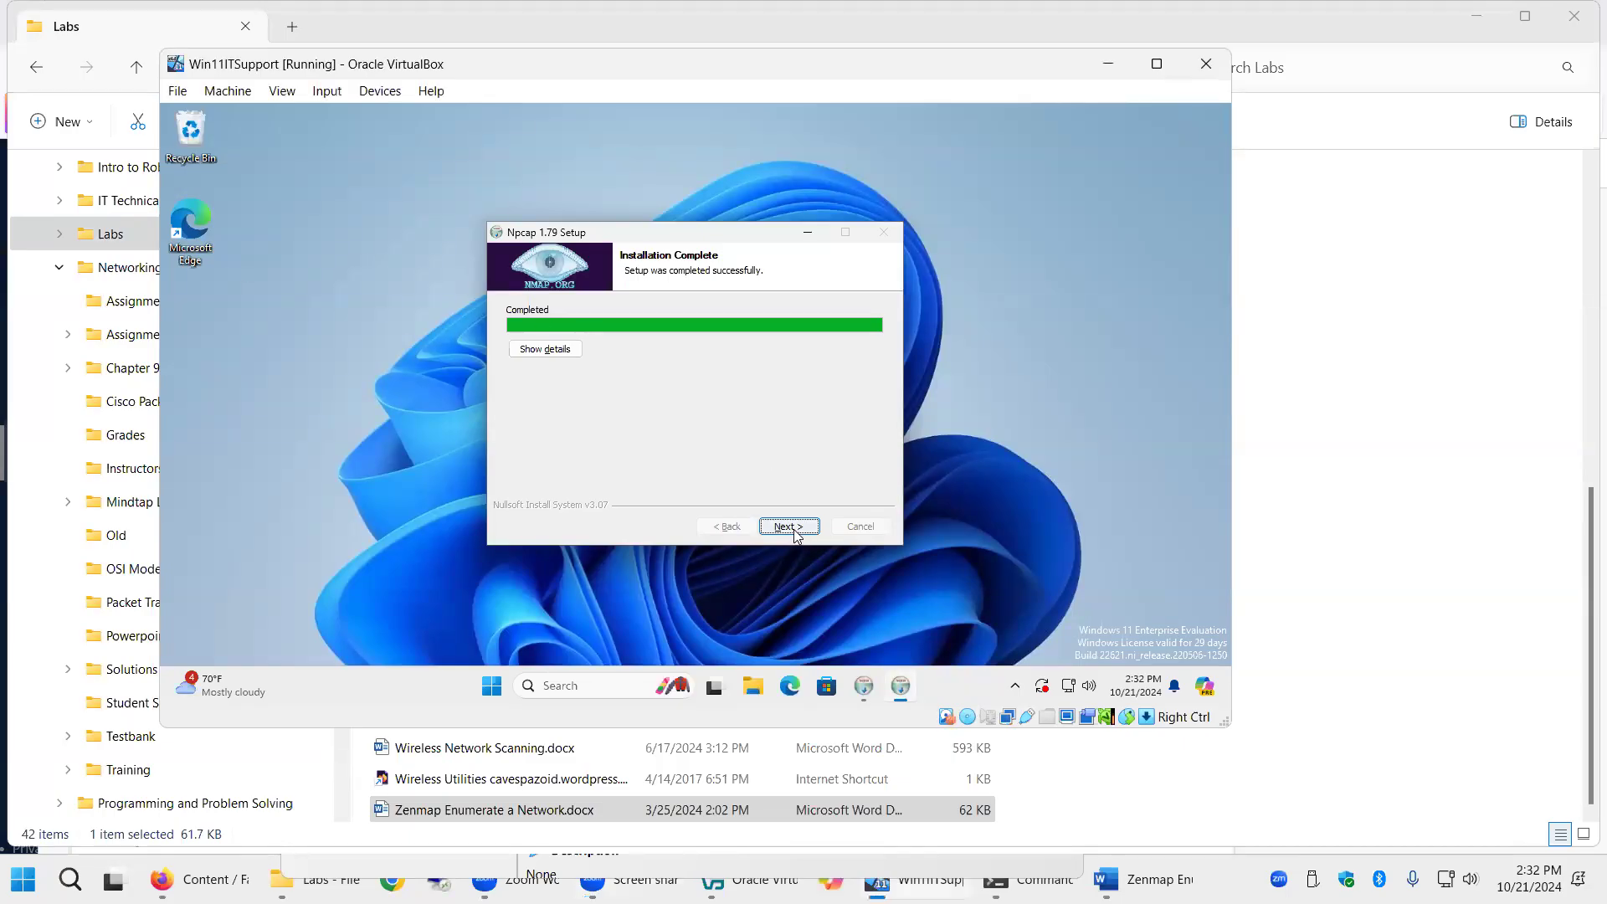
click(792, 527)
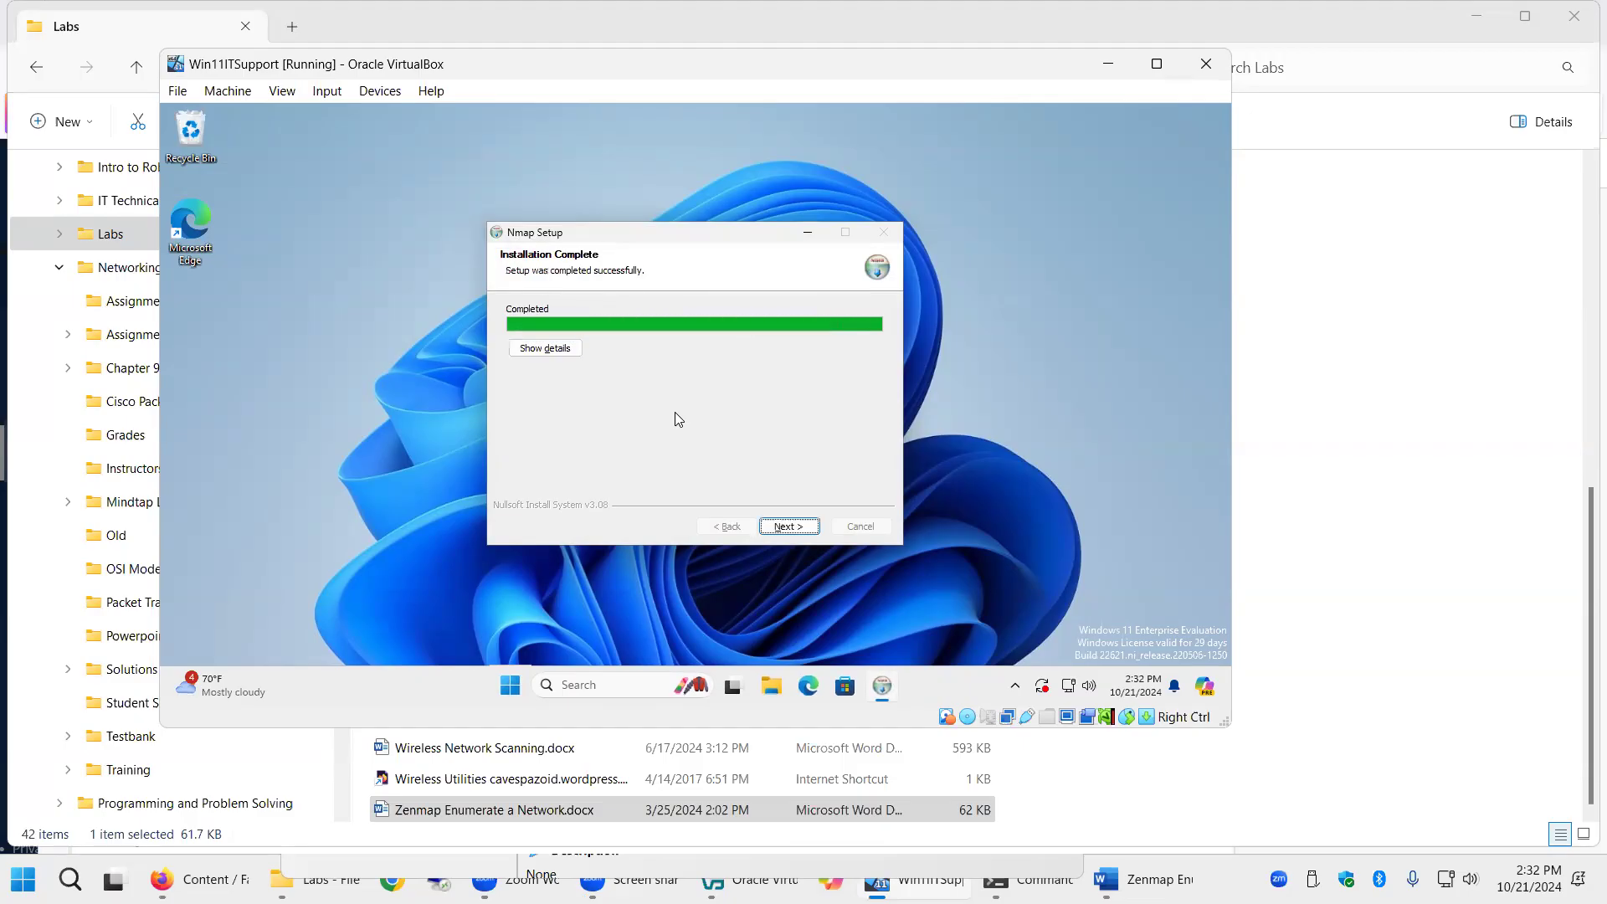
- Finish the Nmap setup, creating both the Start Menu folder and the desktop icon
click(787, 528)
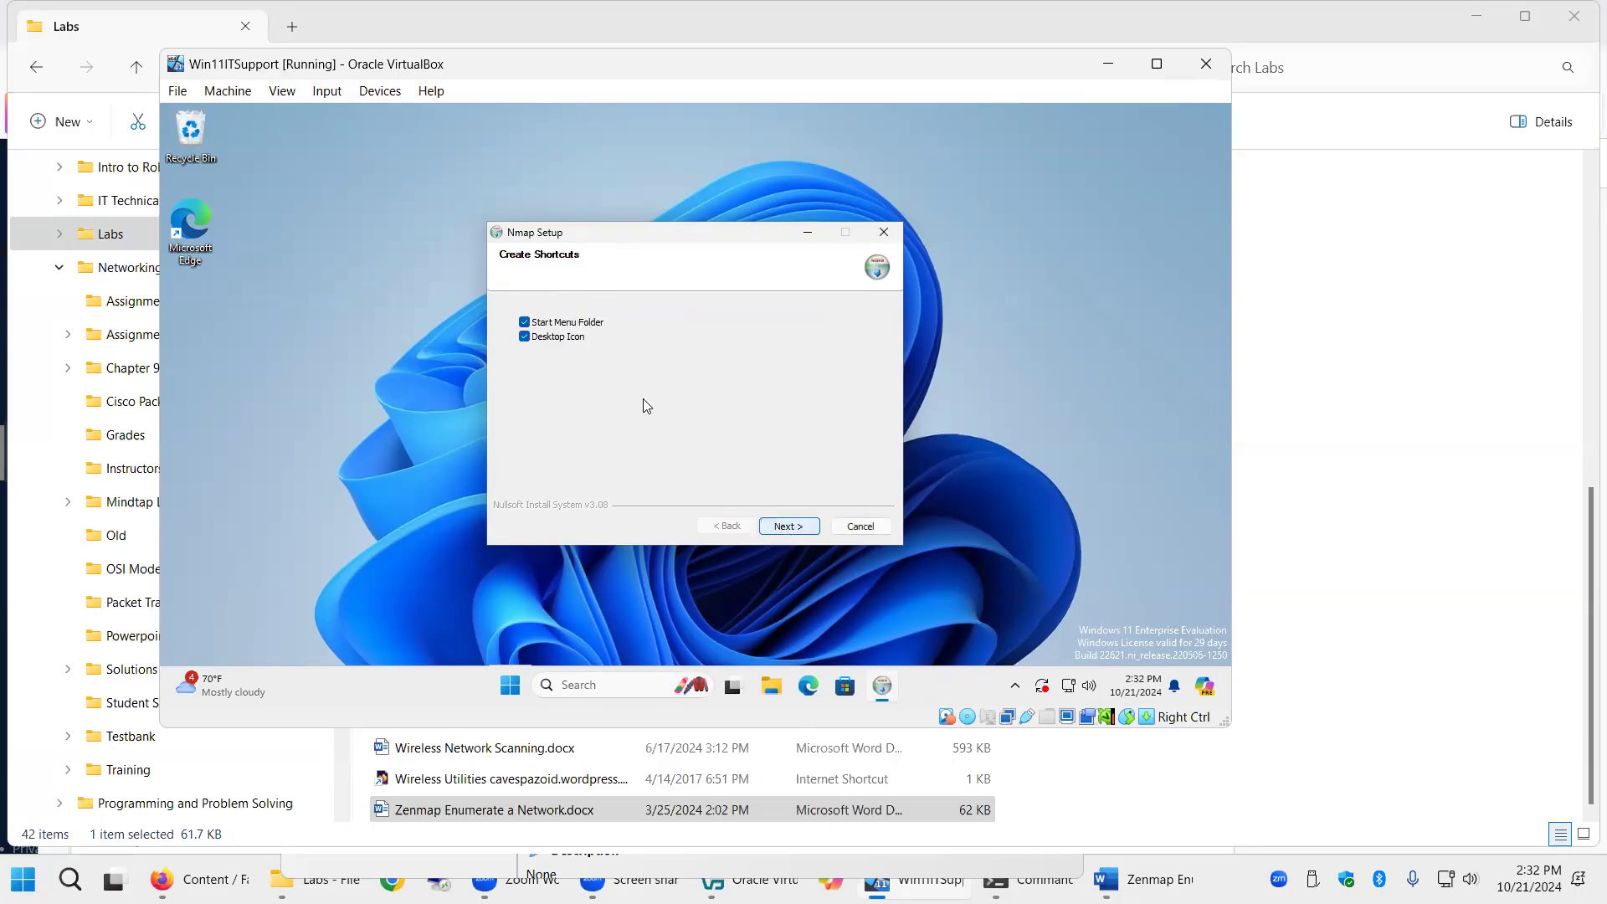
click(789, 527)
click(789, 527)
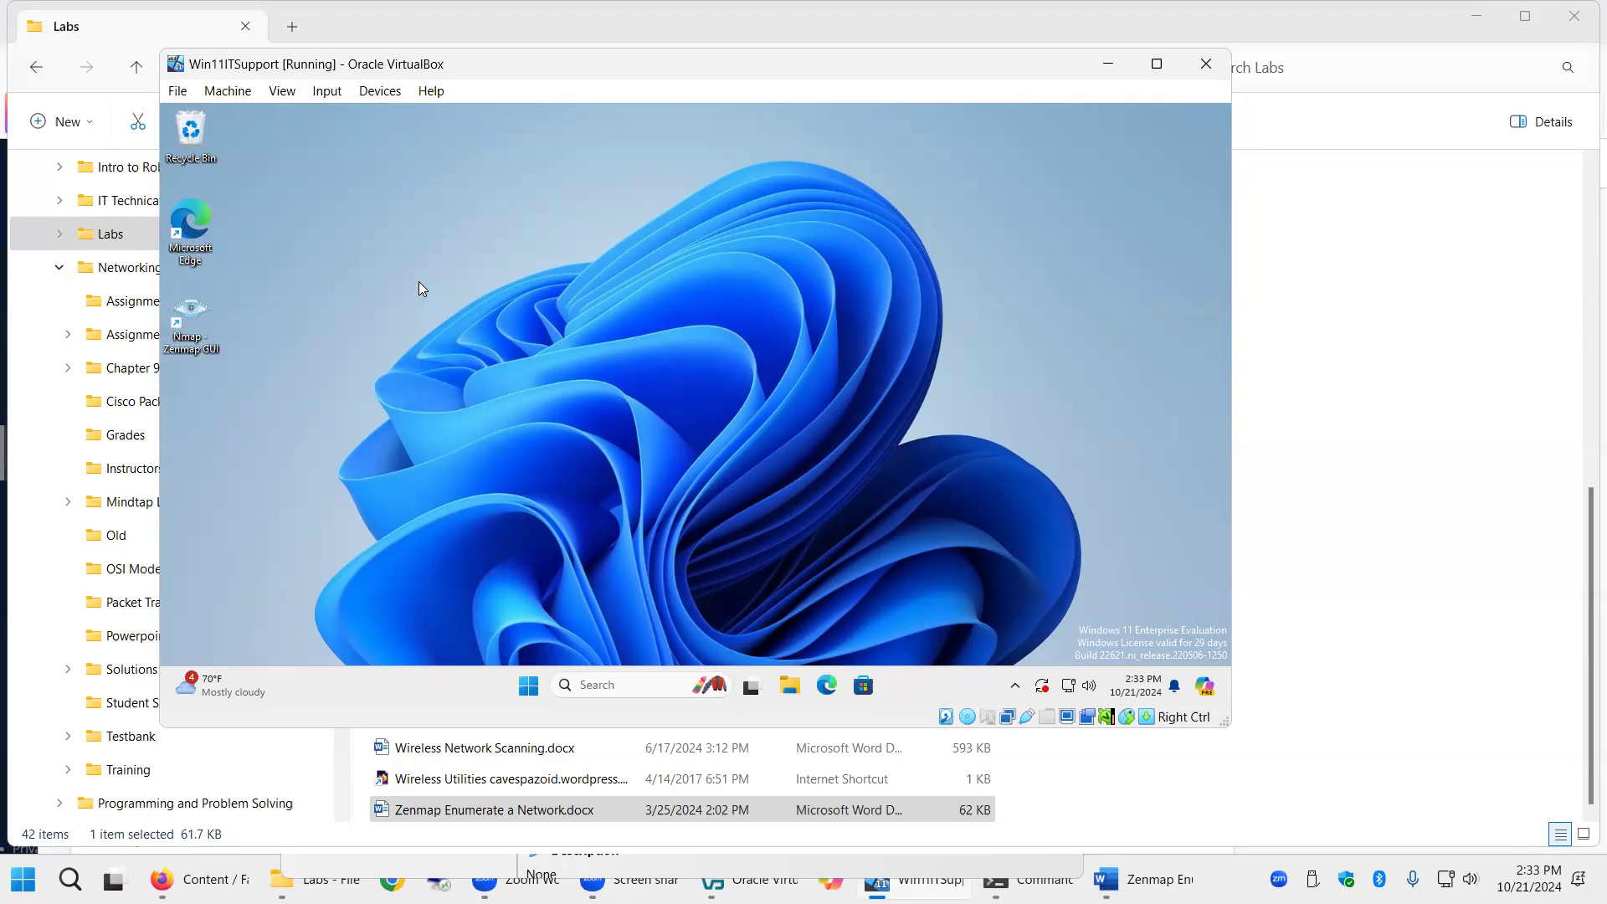
- Check the Adapter 1 network settings of the Win11ITSupport virtual machine and close its settings
click(215, 93)
click(212, 119)
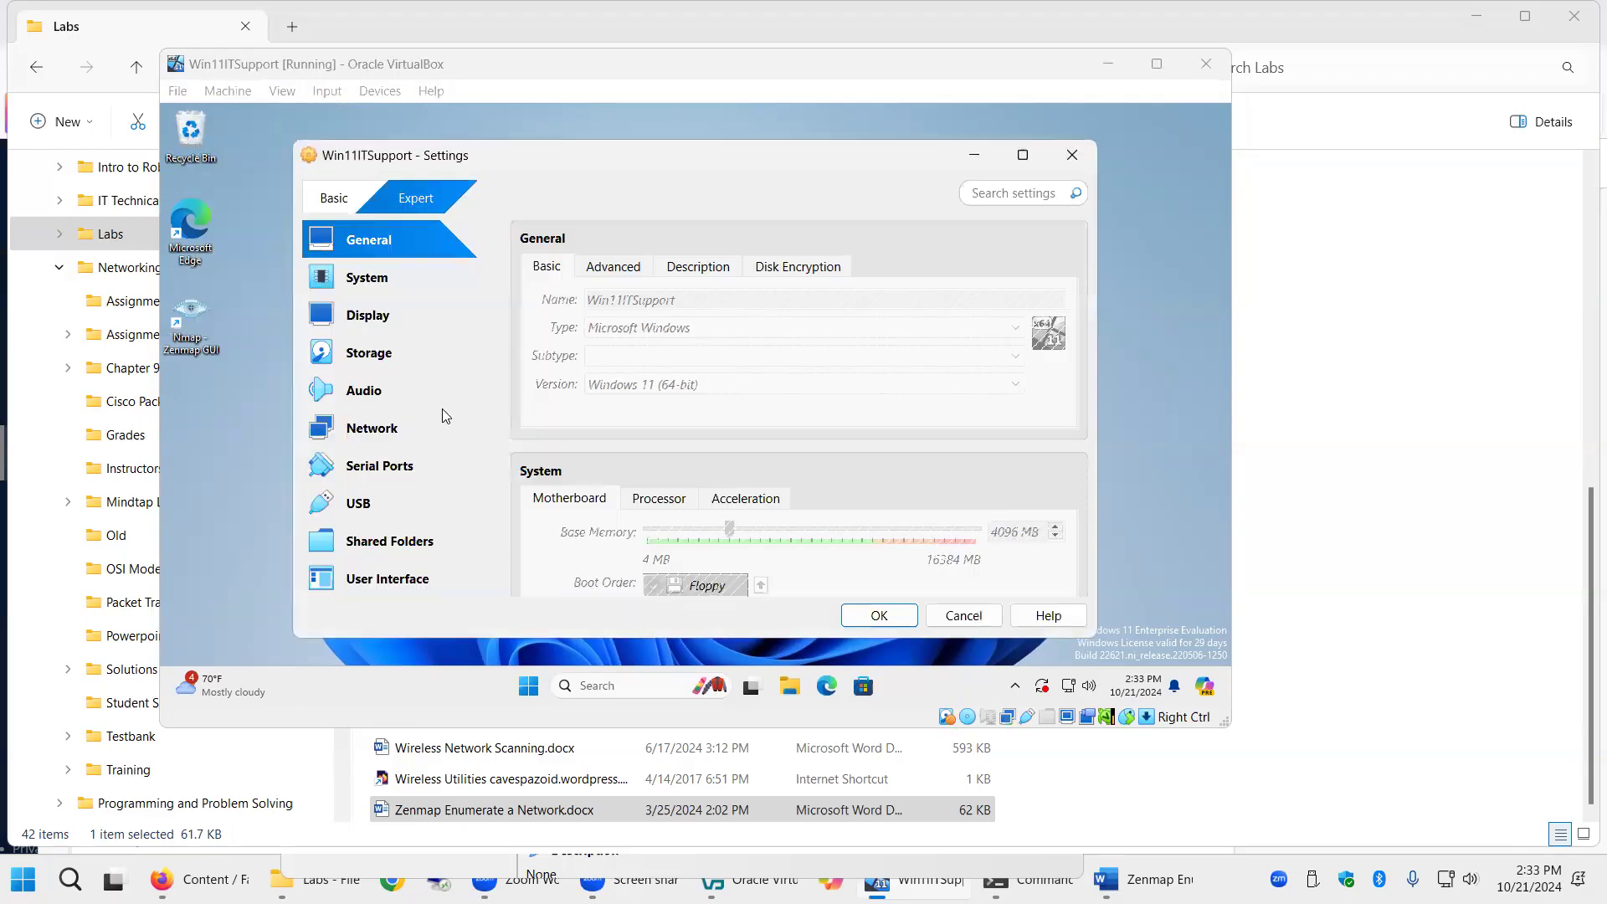
click(395, 428)
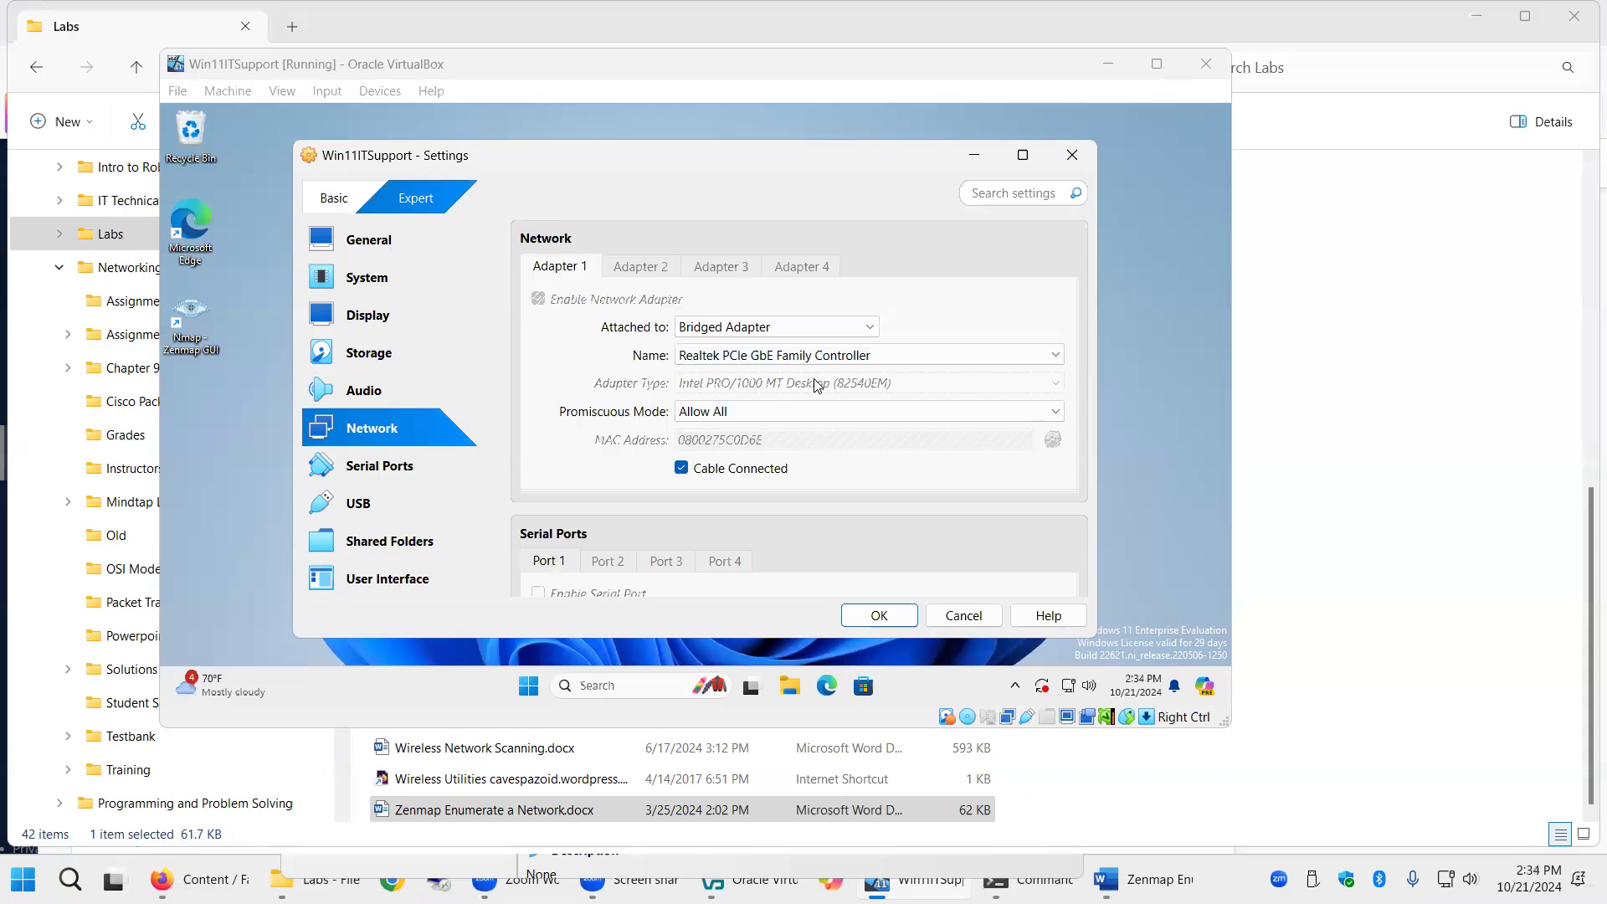
click(875, 617)
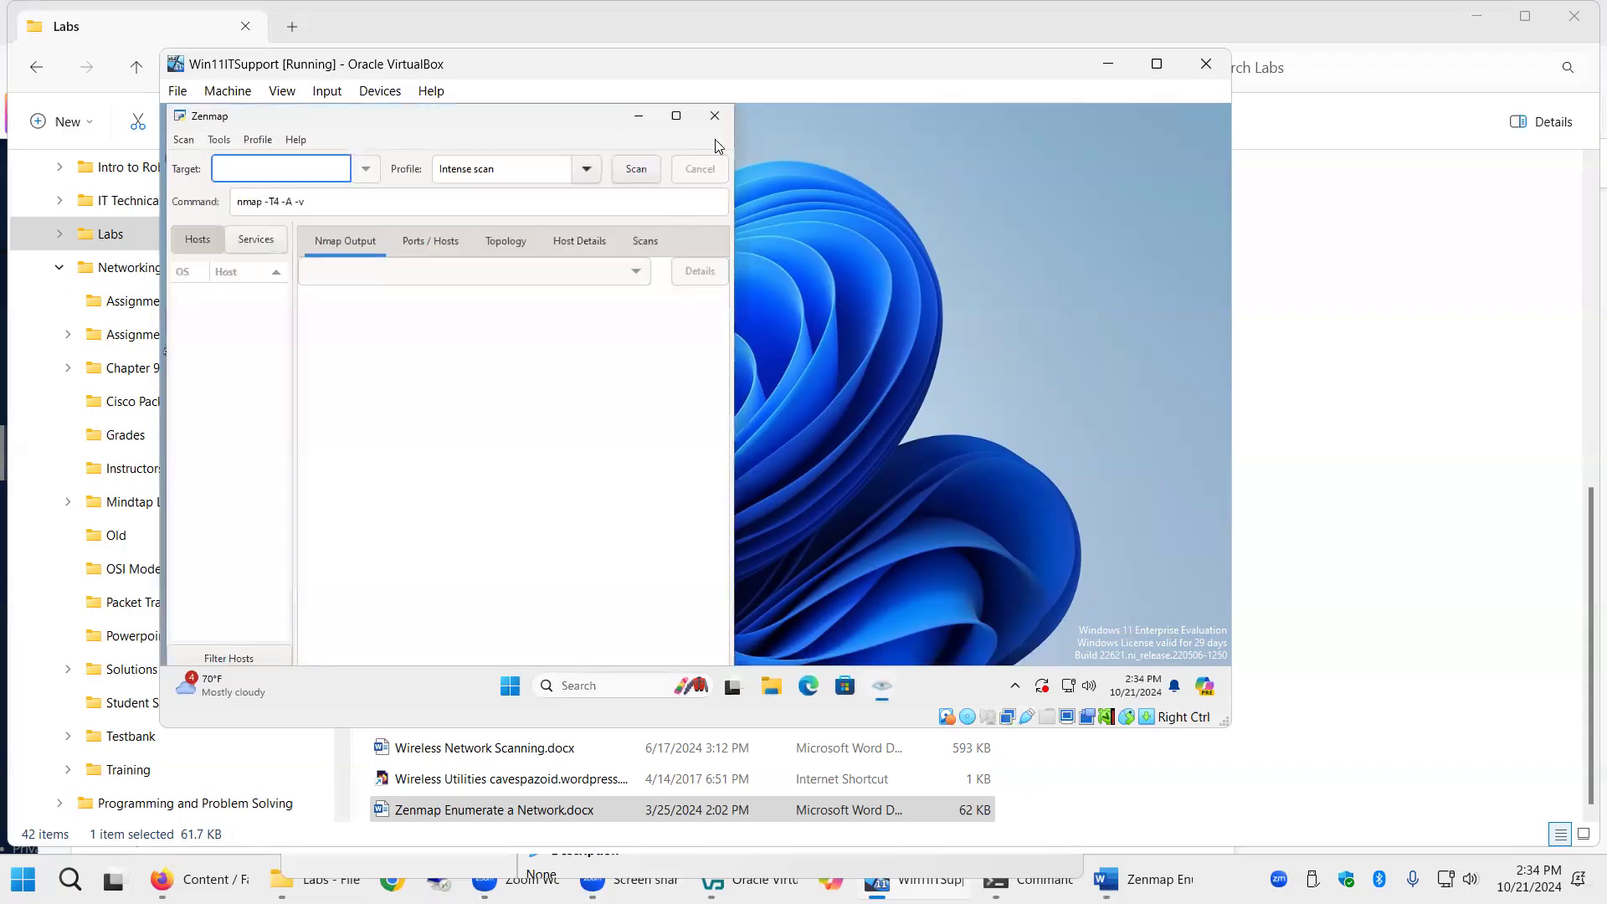
- Launch Zenmap in the virtual machine and maximize its window
click(677, 117)
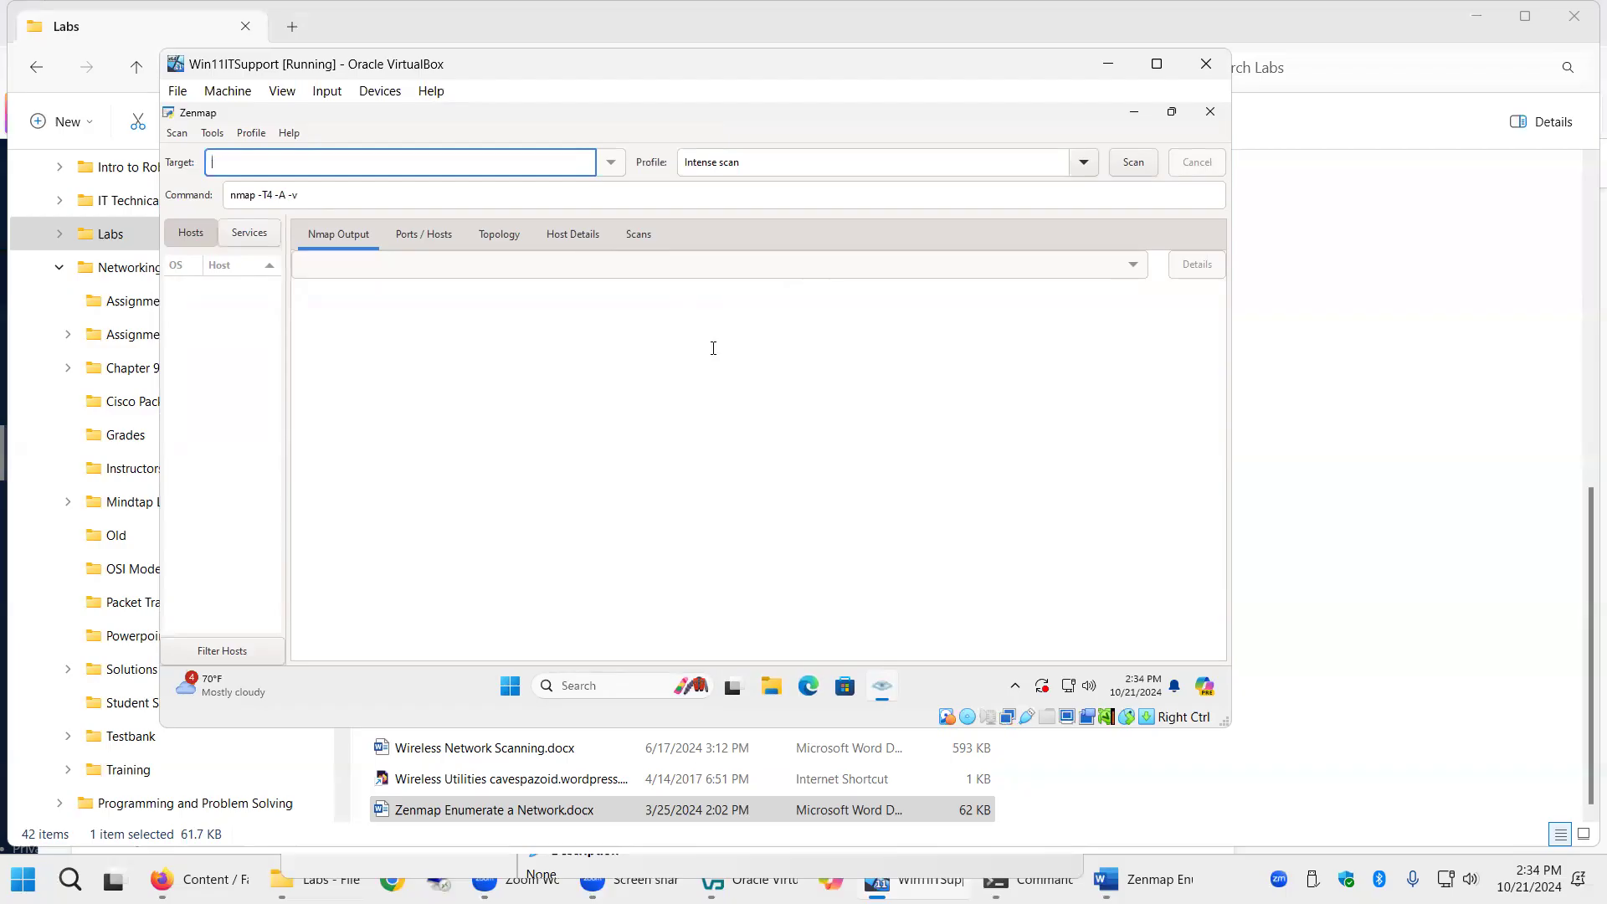
click(1202, 693)
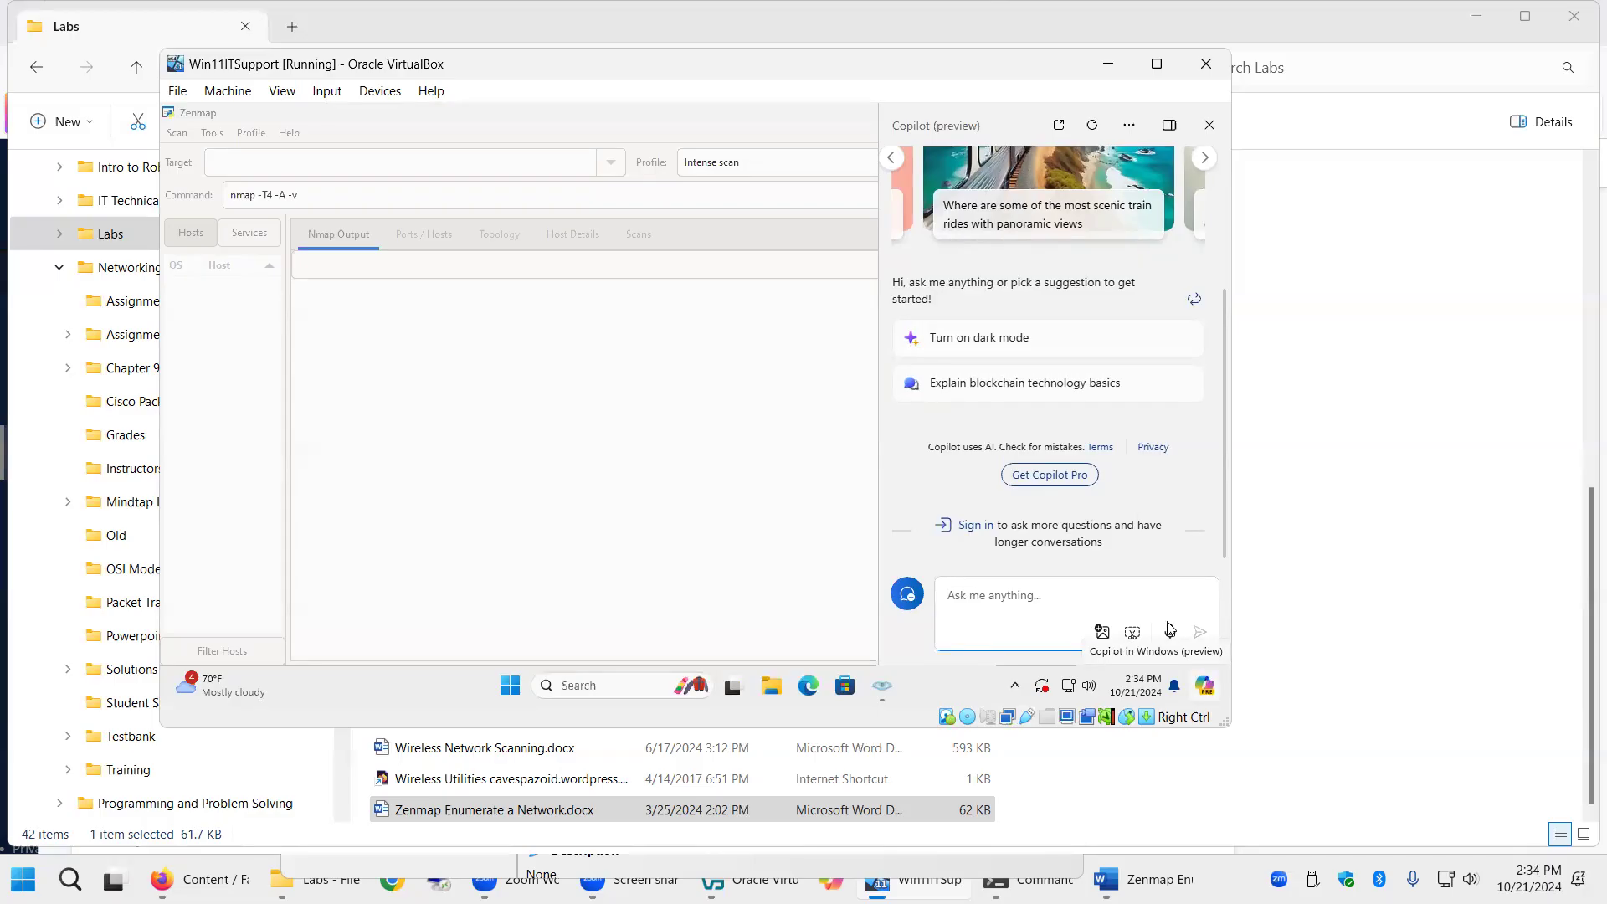
click(544, 512)
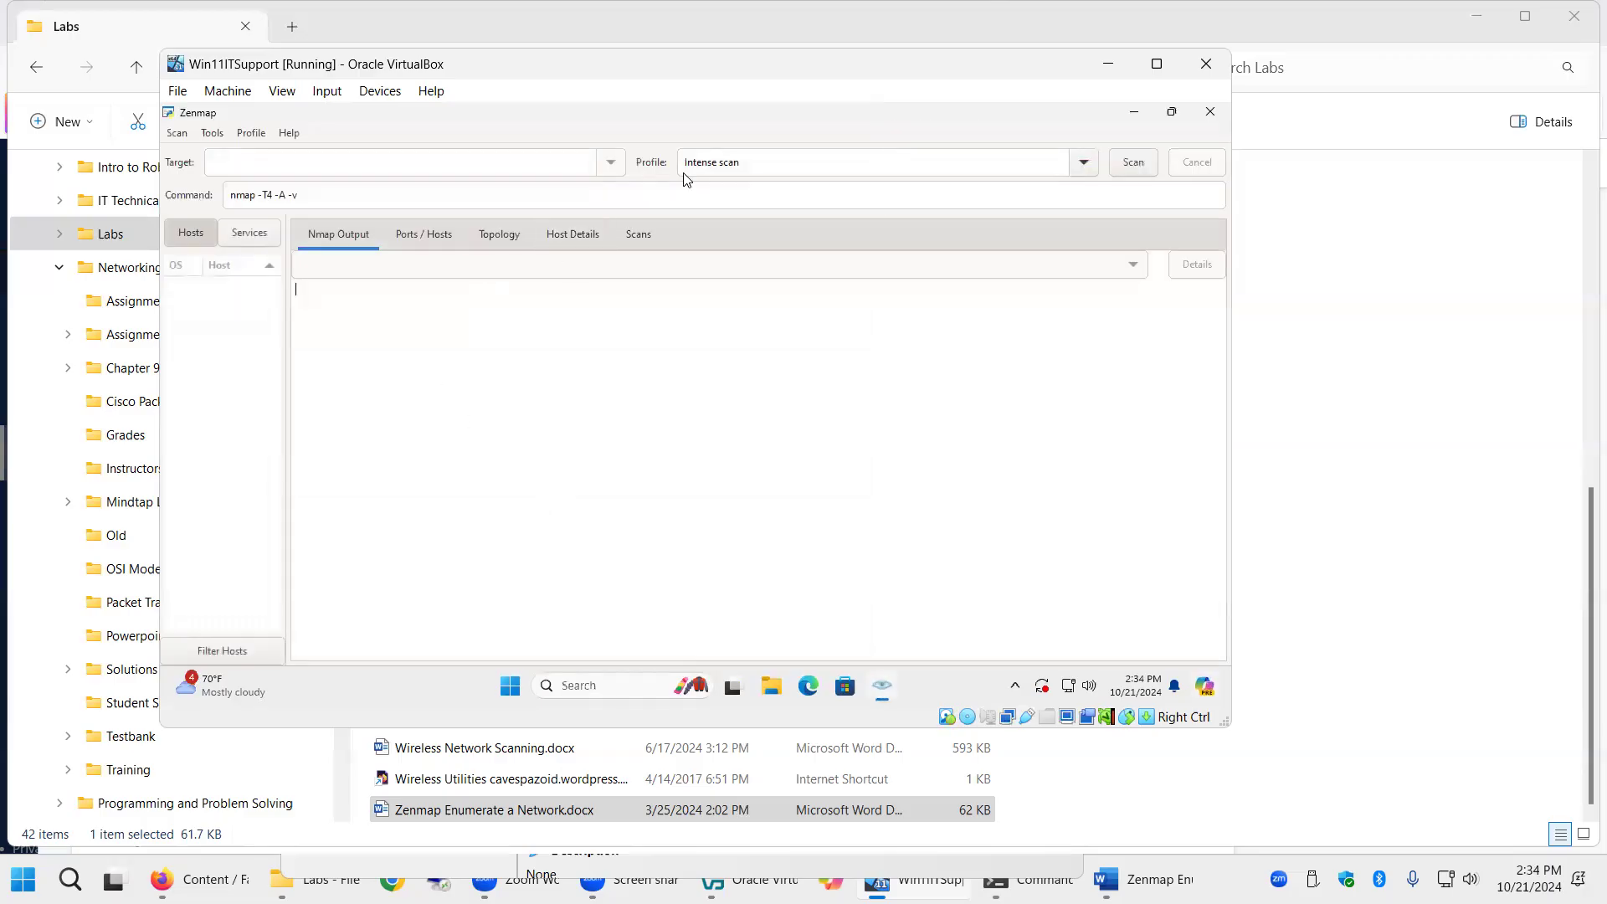
click(303, 163)
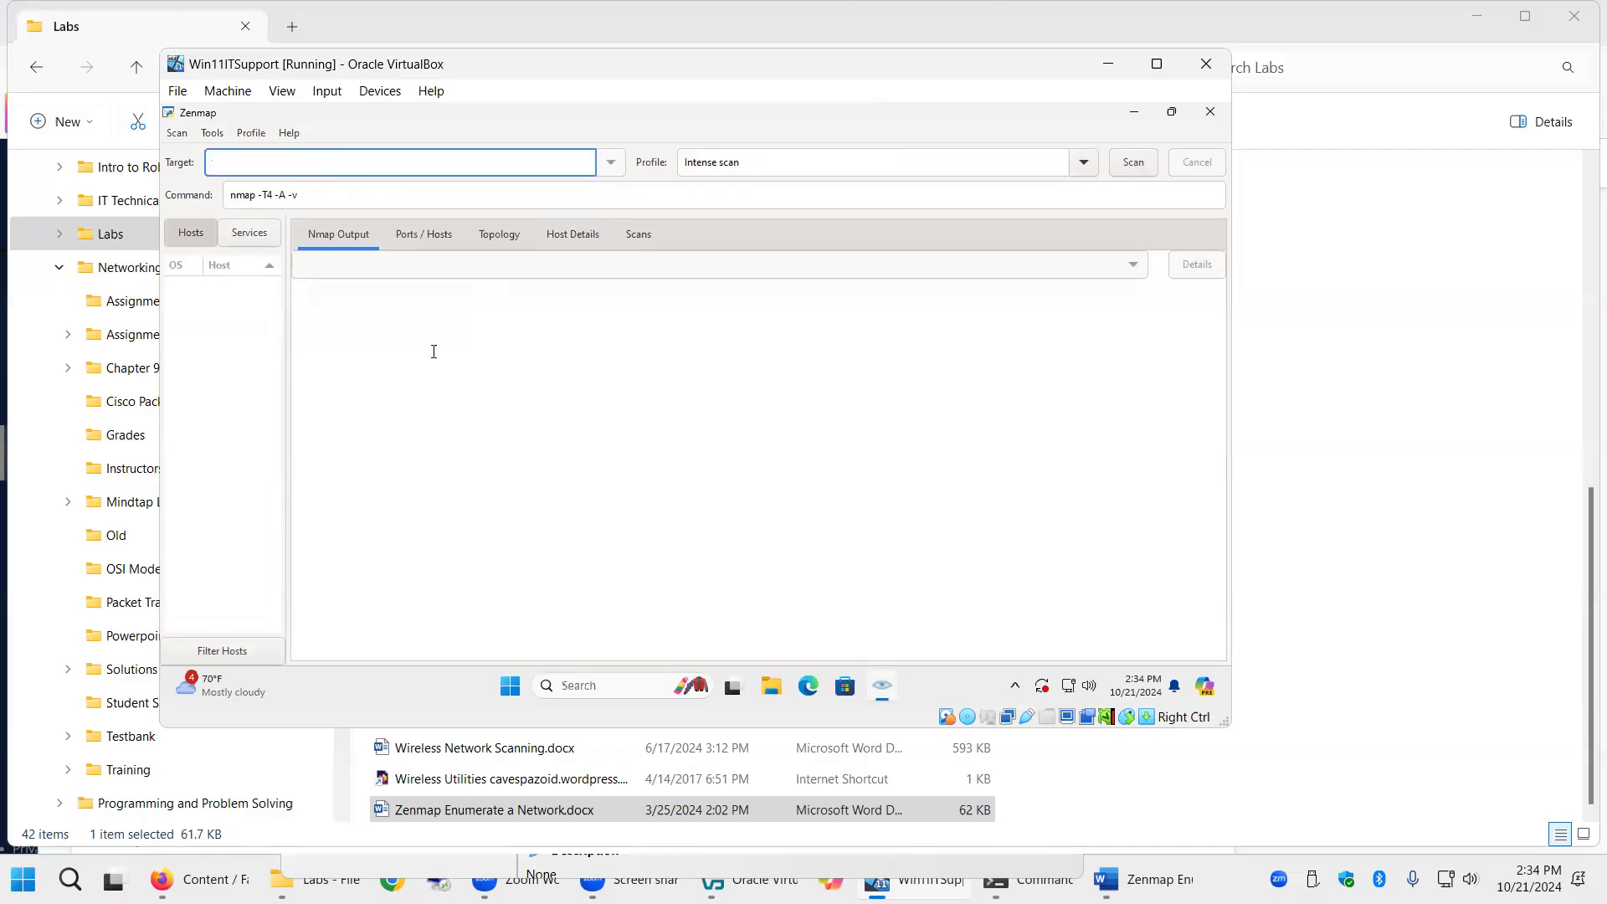
- Open Command Prompt in the virtual machine and run ipconfig /all to list the network configuration
click(508, 690)
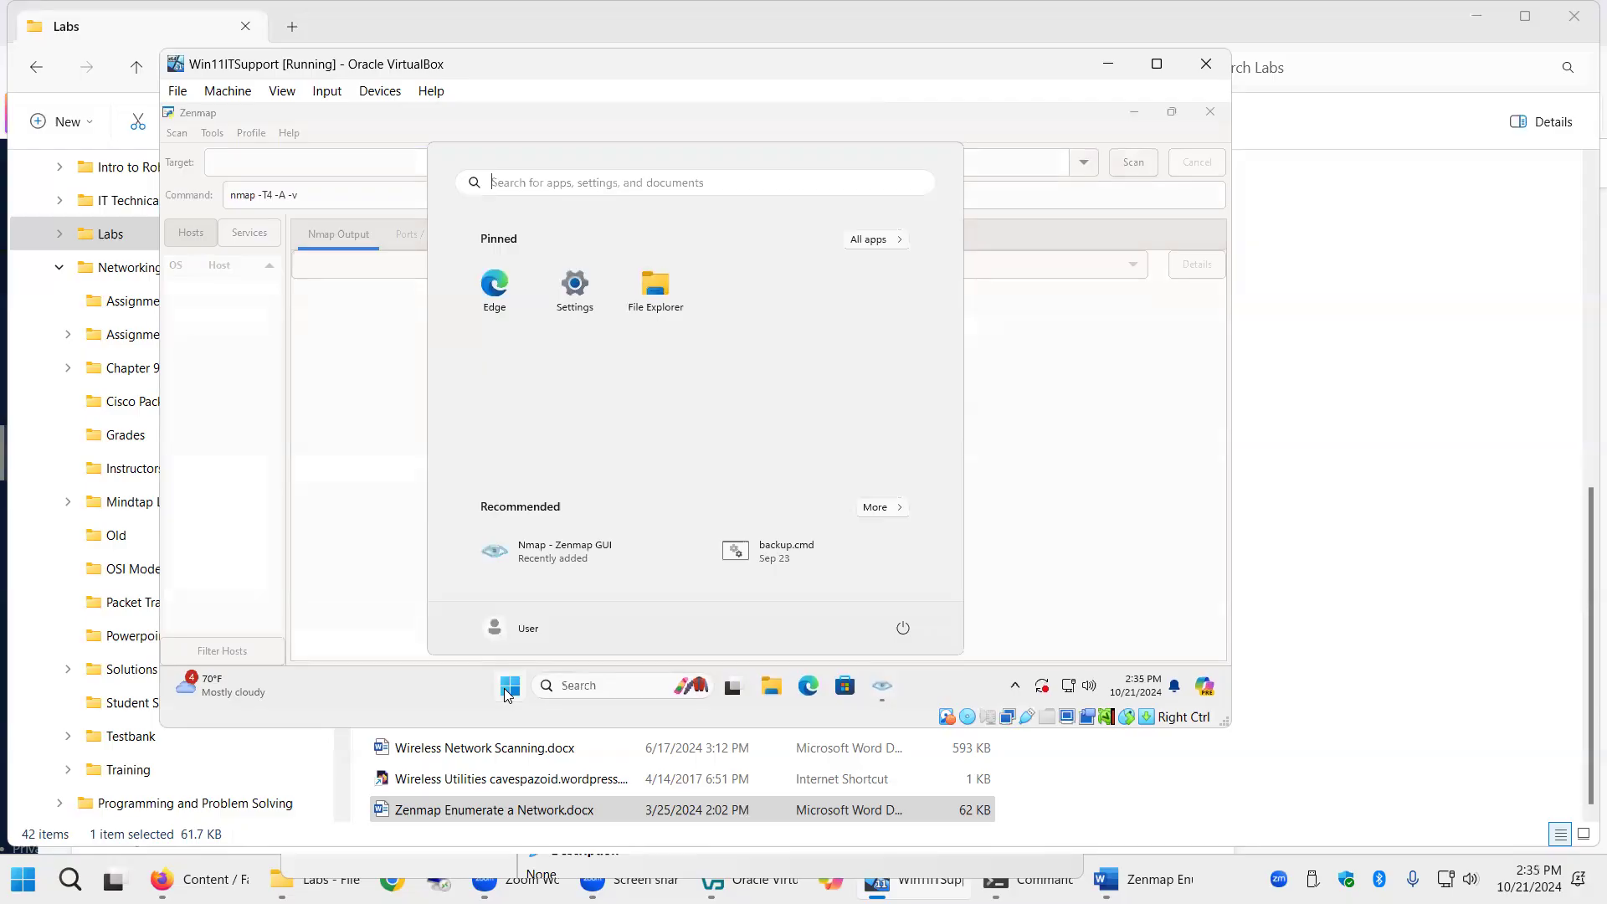
click(507, 695)
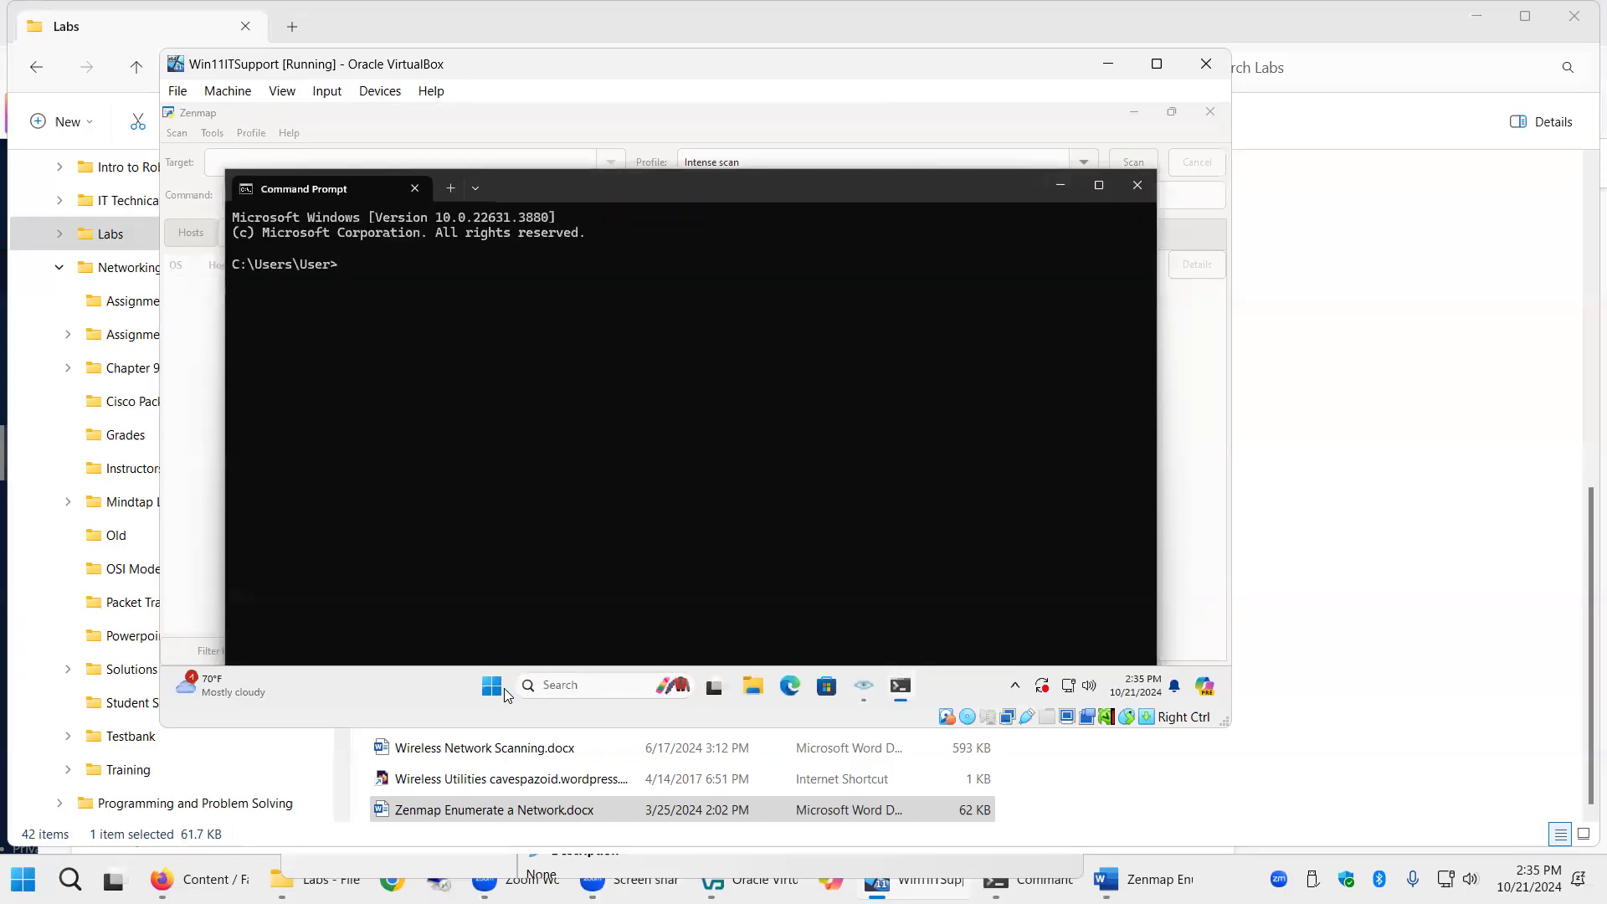
text(ipconfig)
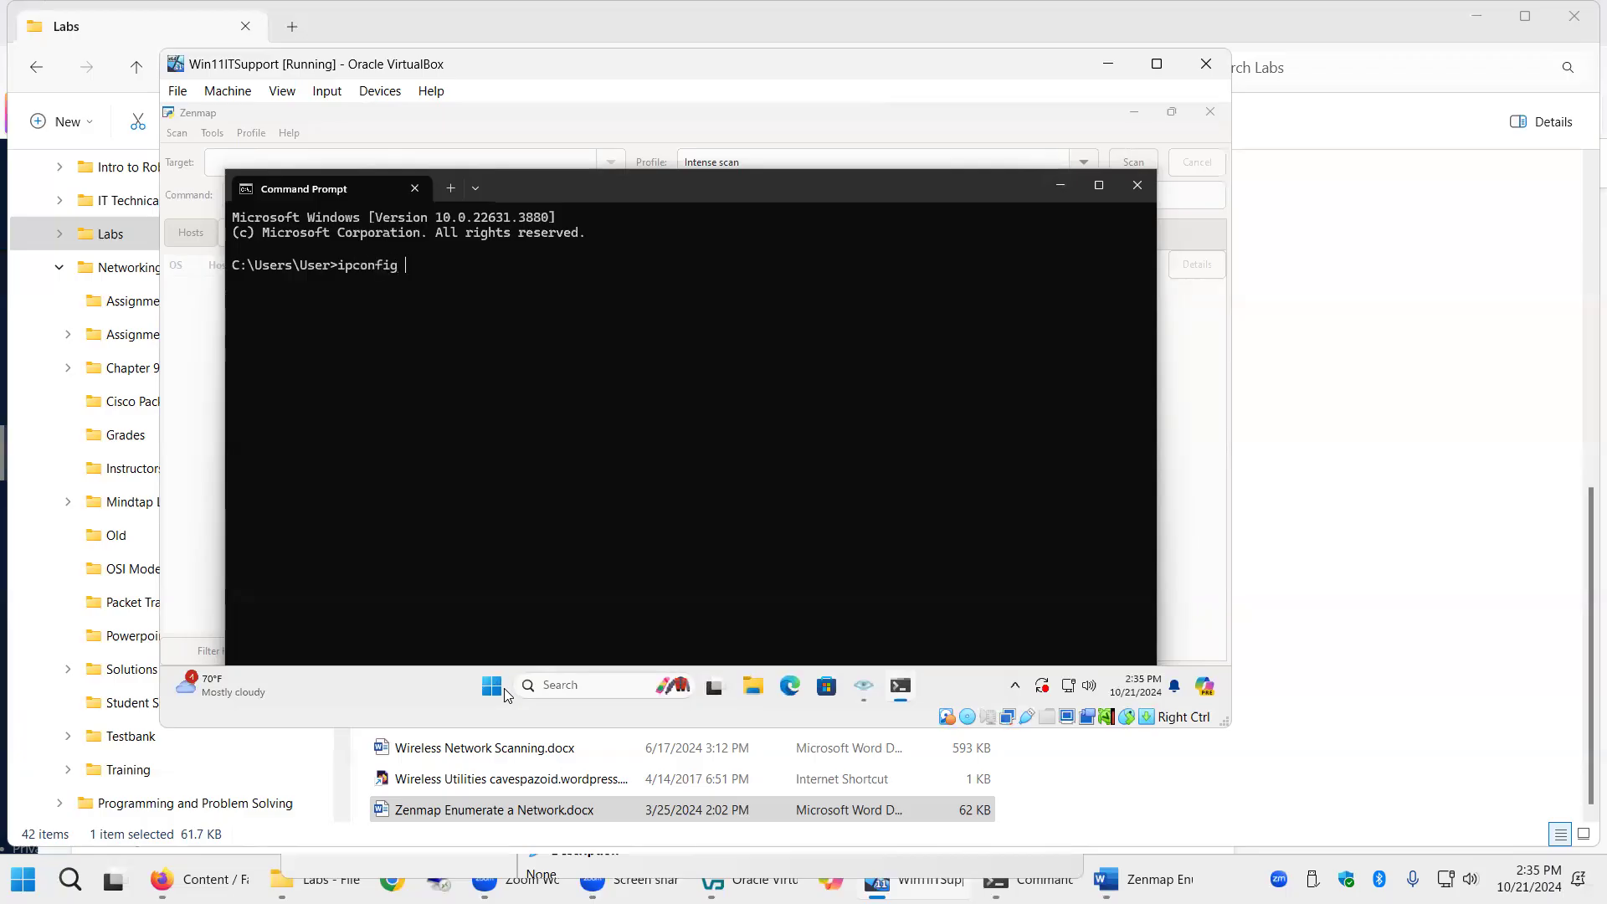
text( a/)
key(BackSpace)
key(BackSpace)
text(/all)
key(Return)
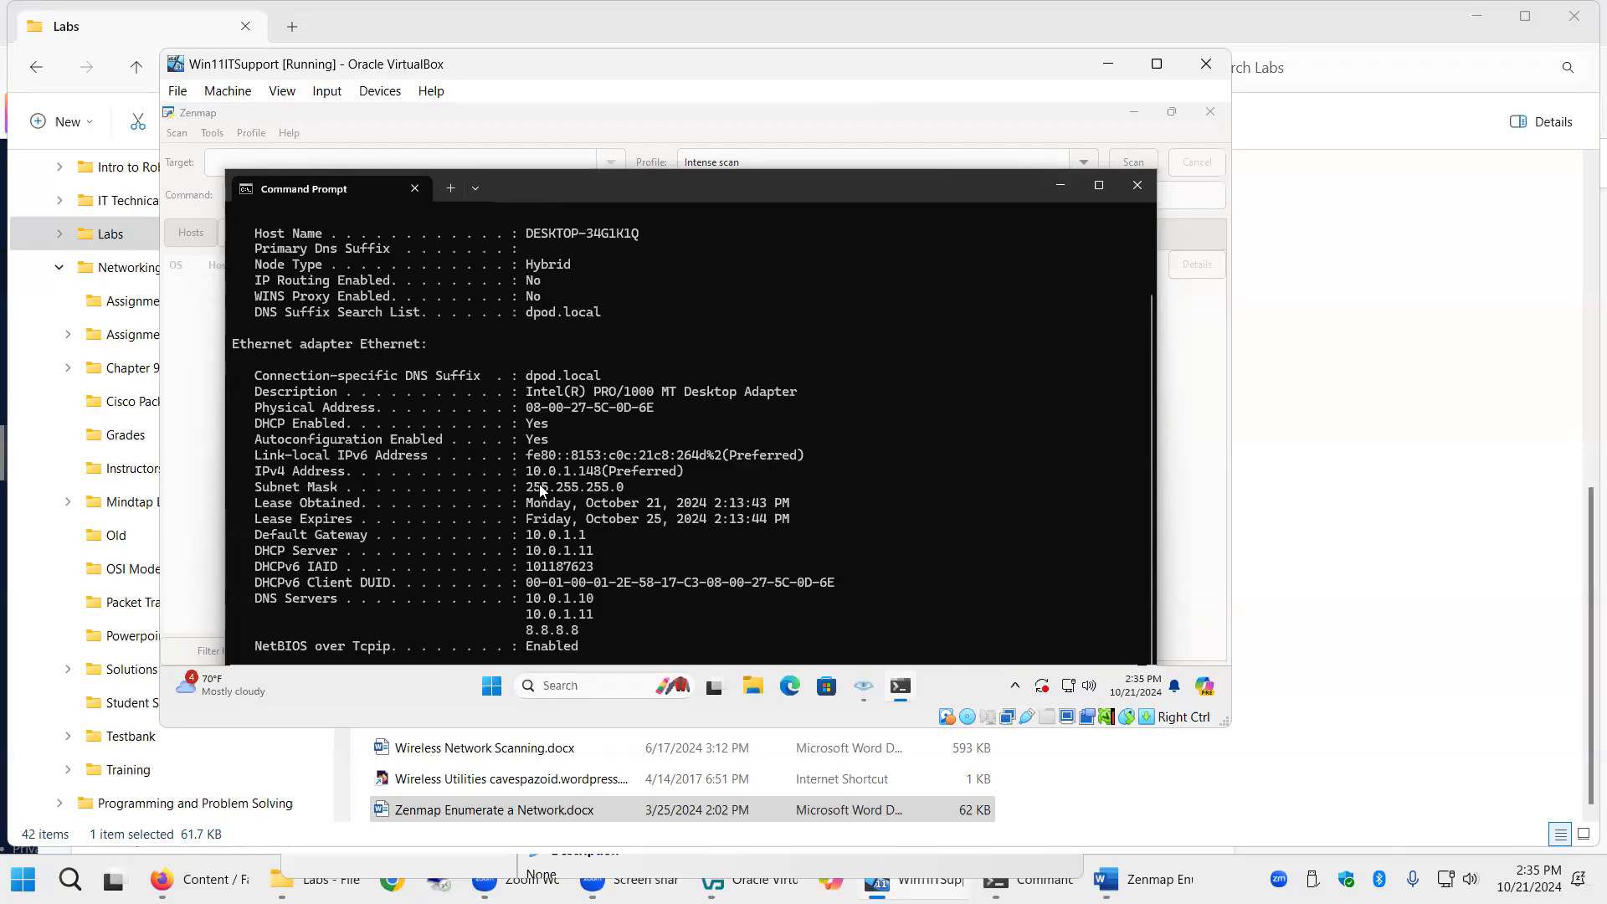
- Examine the network and host parts of the Ethernet adapter's IPv4 address against its subnet mask, and minimize Command Prompt
drag(526, 471, 599, 472)
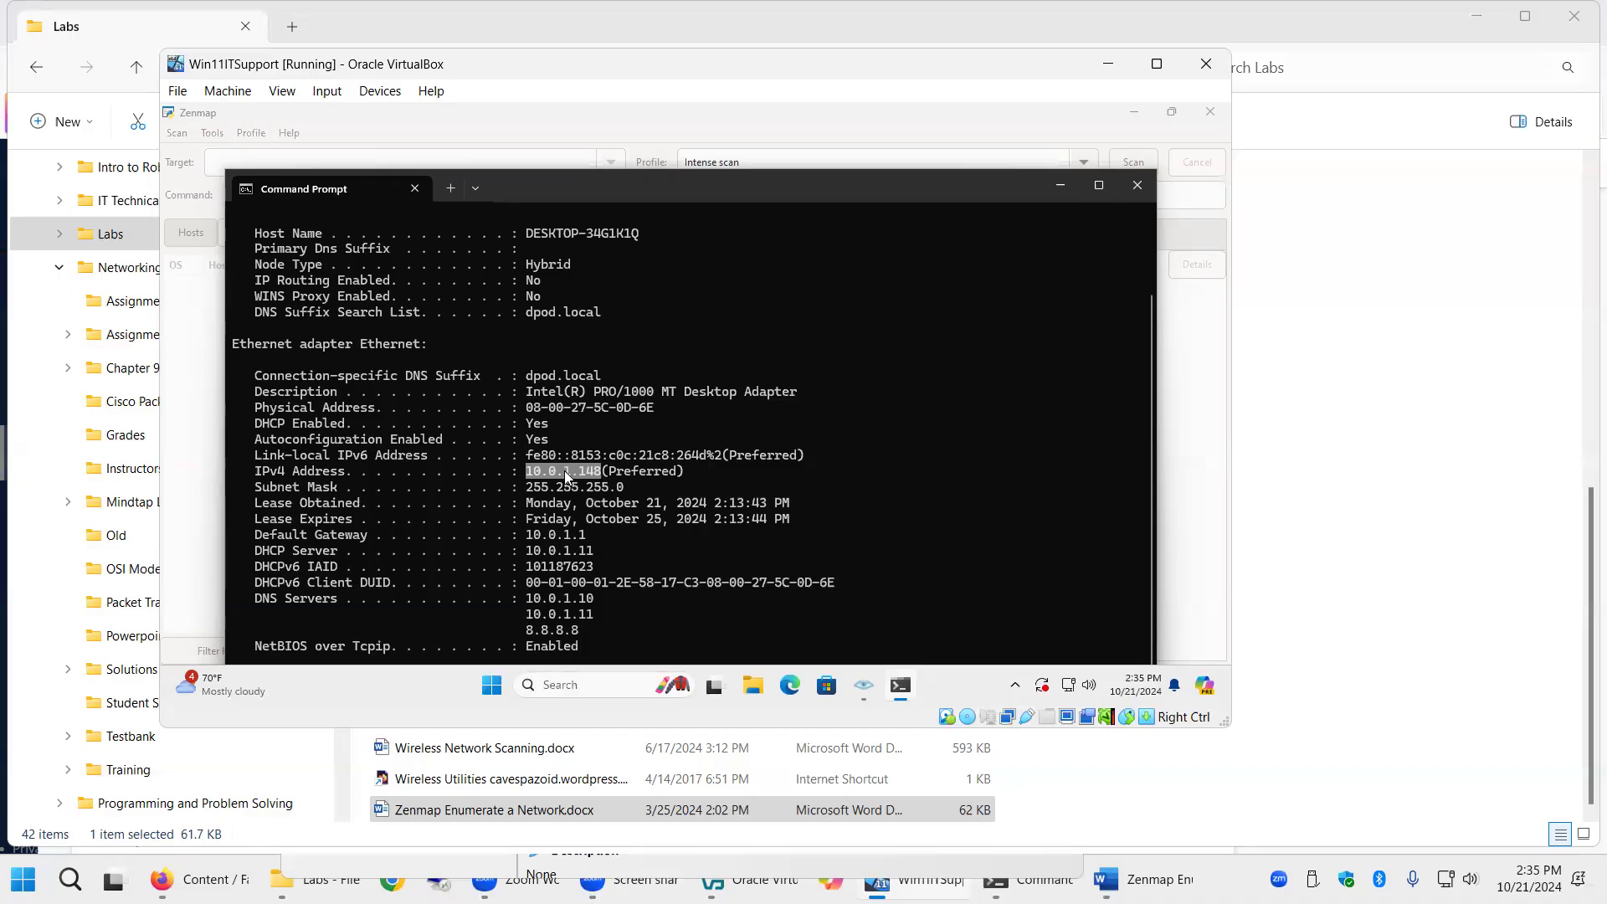
click(564, 473)
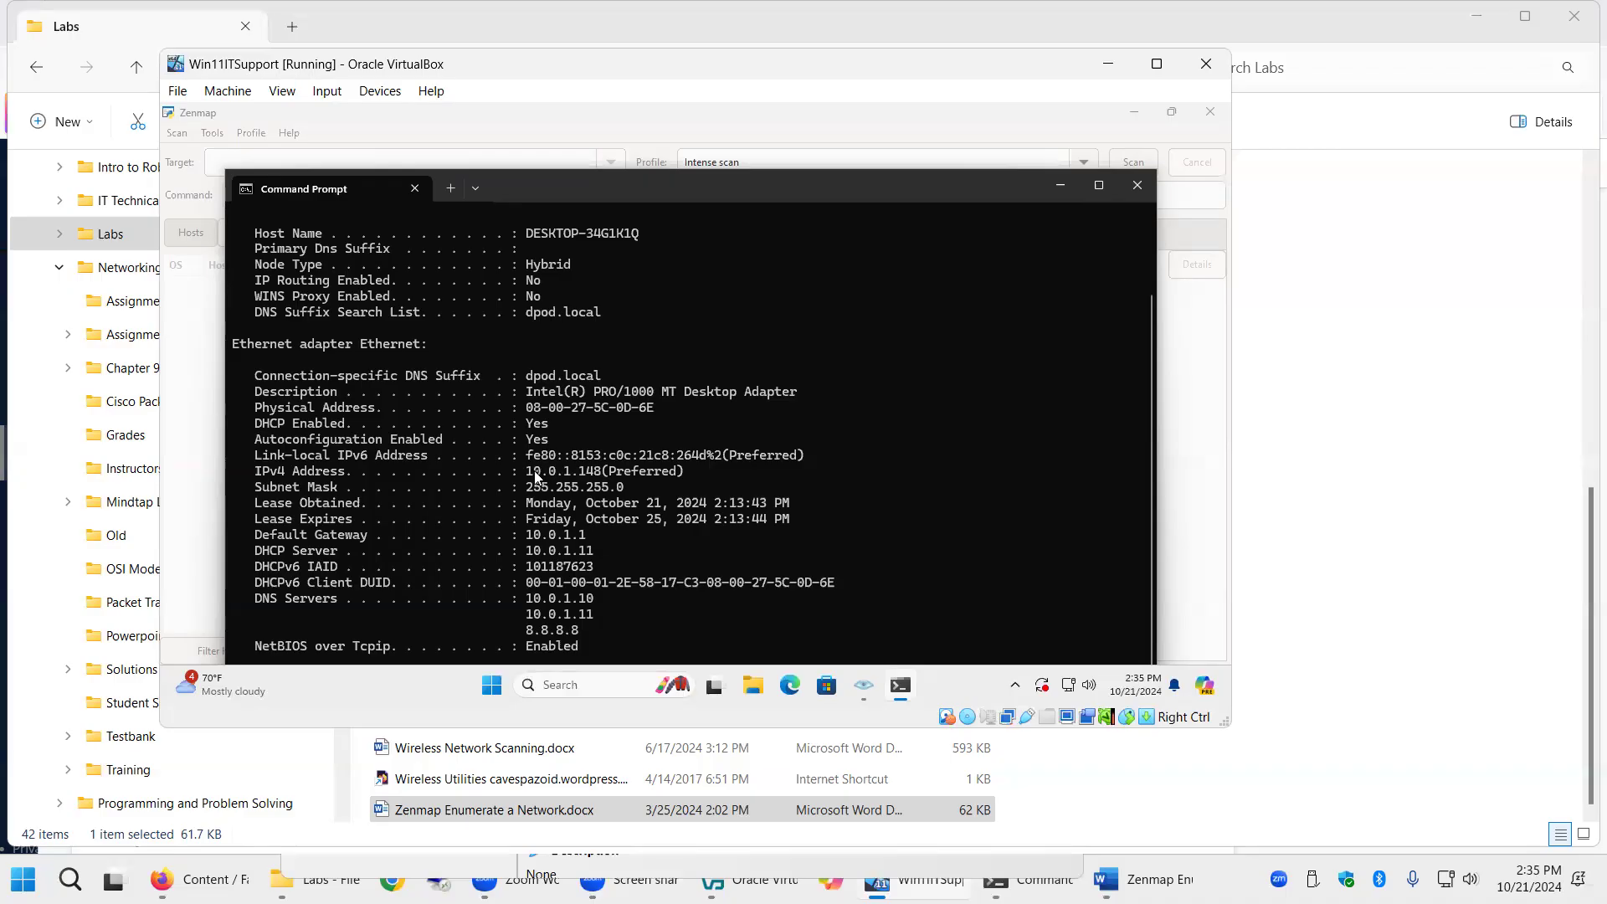
drag(529, 472, 570, 477)
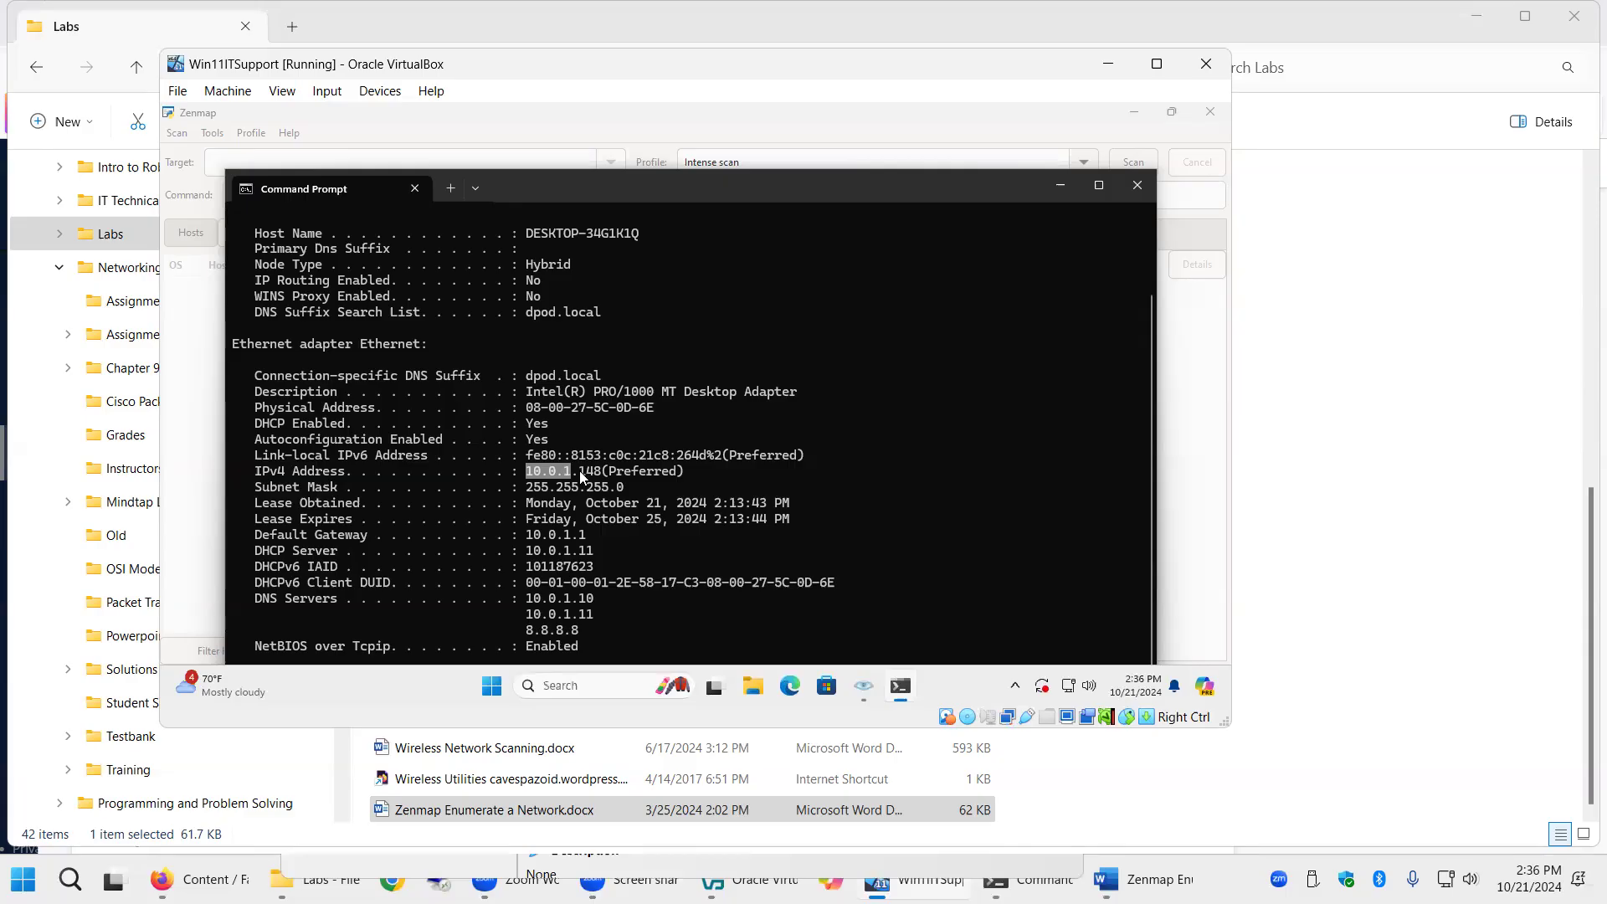
drag(581, 470, 599, 477)
drag(529, 488, 563, 494)
click(619, 487)
click(1061, 194)
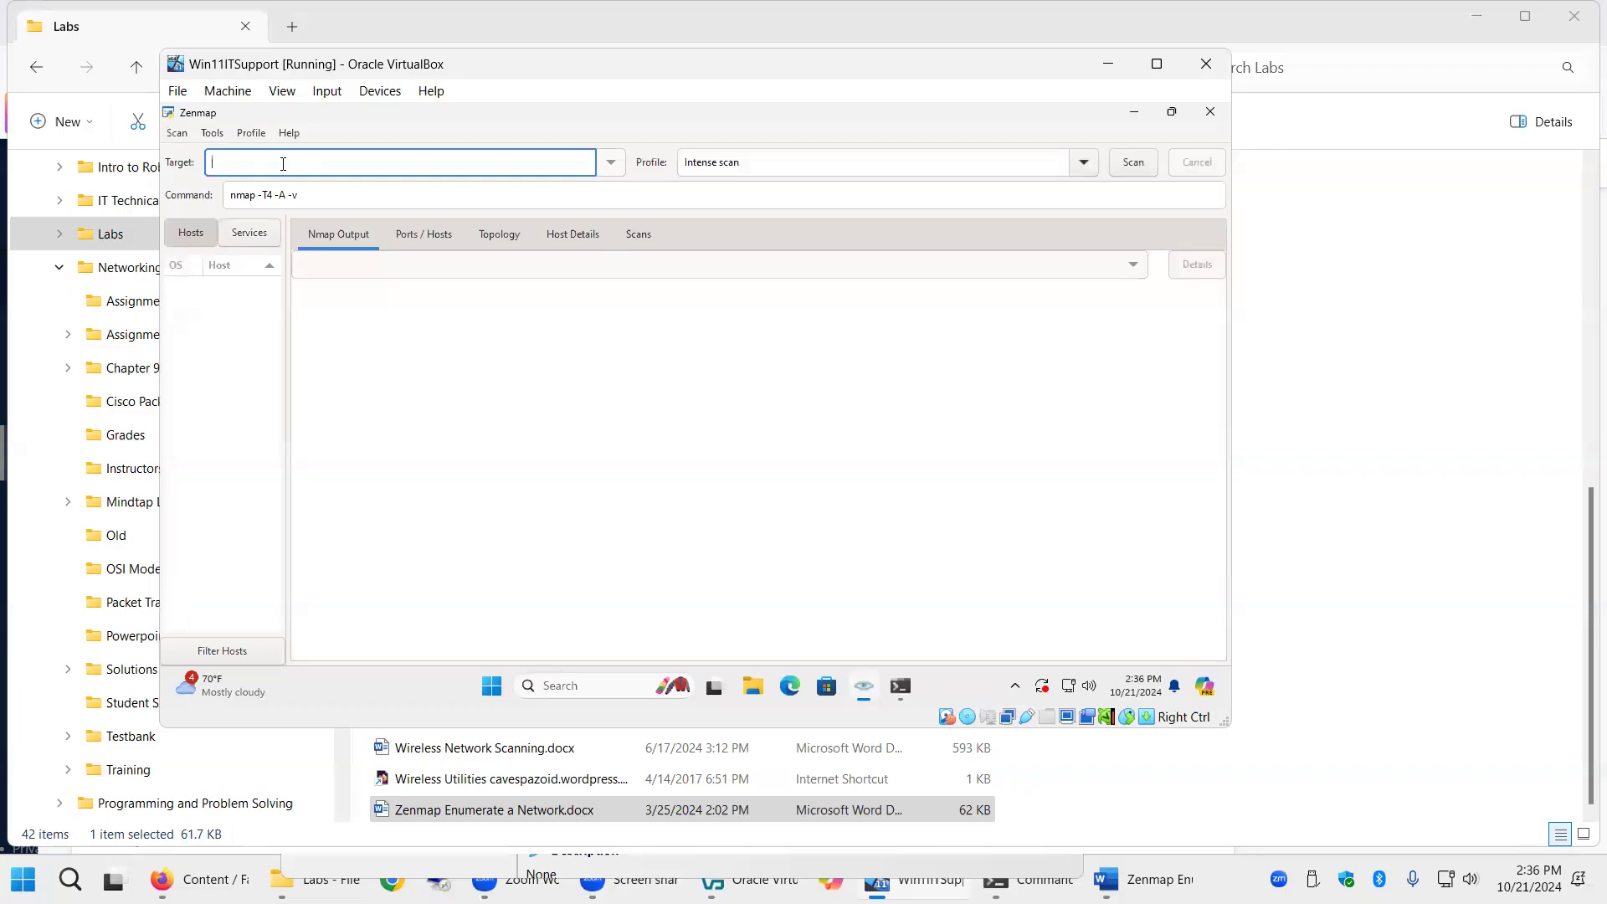
- Run a Quick scan plus on the target range 10.0.1.1-254
text(10.0)
text(.1.0)
key(BackSpace)
text(0)
key(BackSpace)
text(-254)
click(1084, 165)
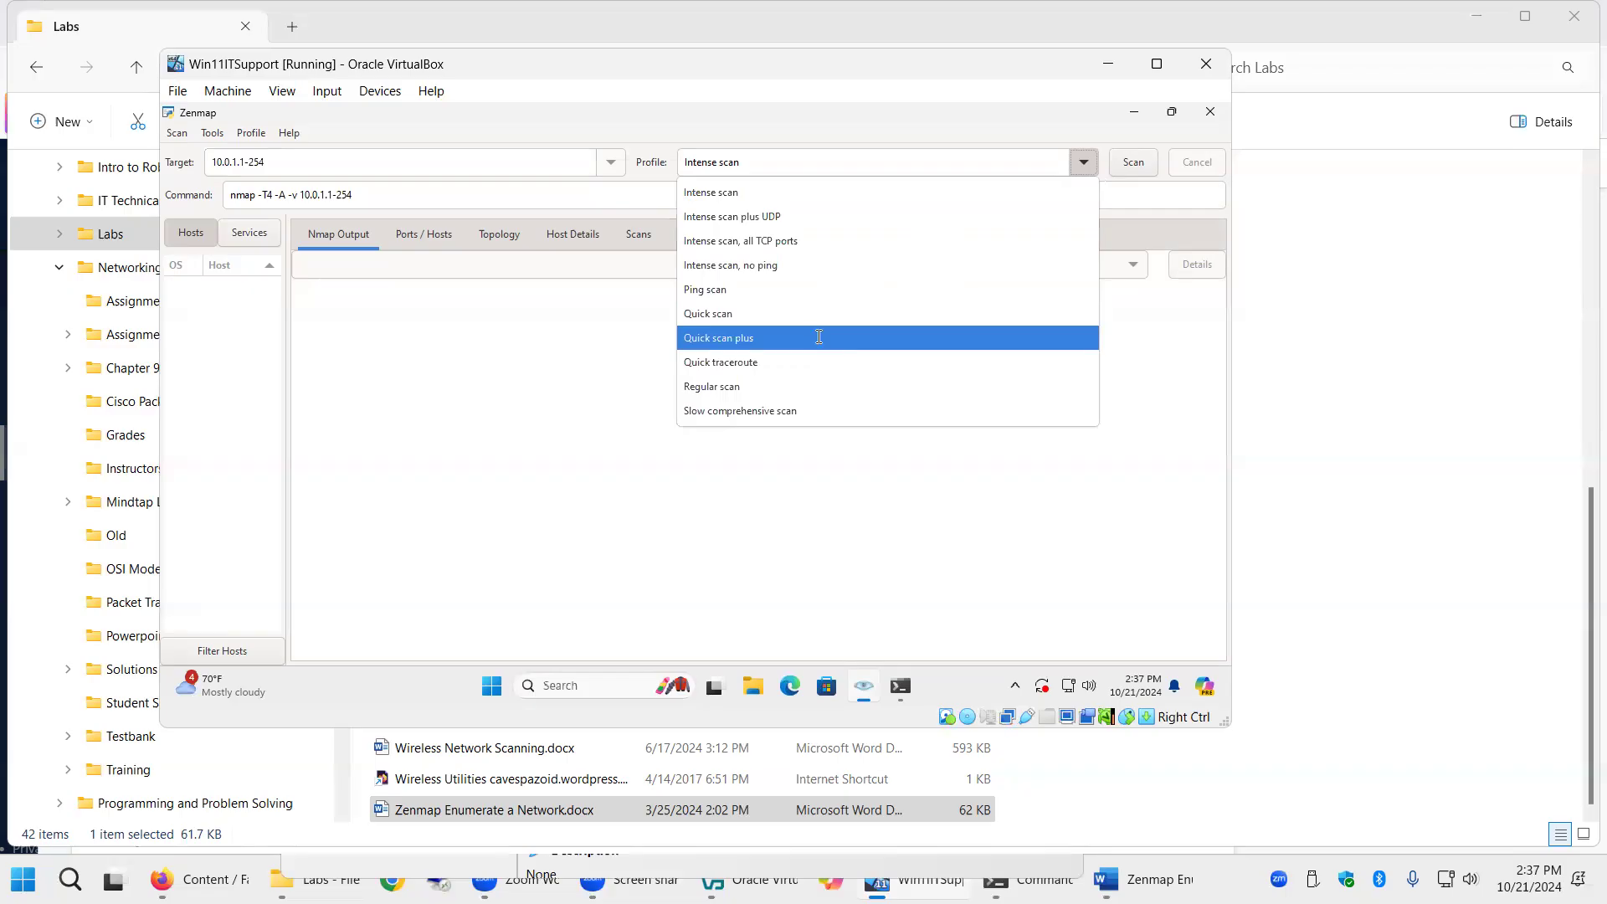
click(817, 339)
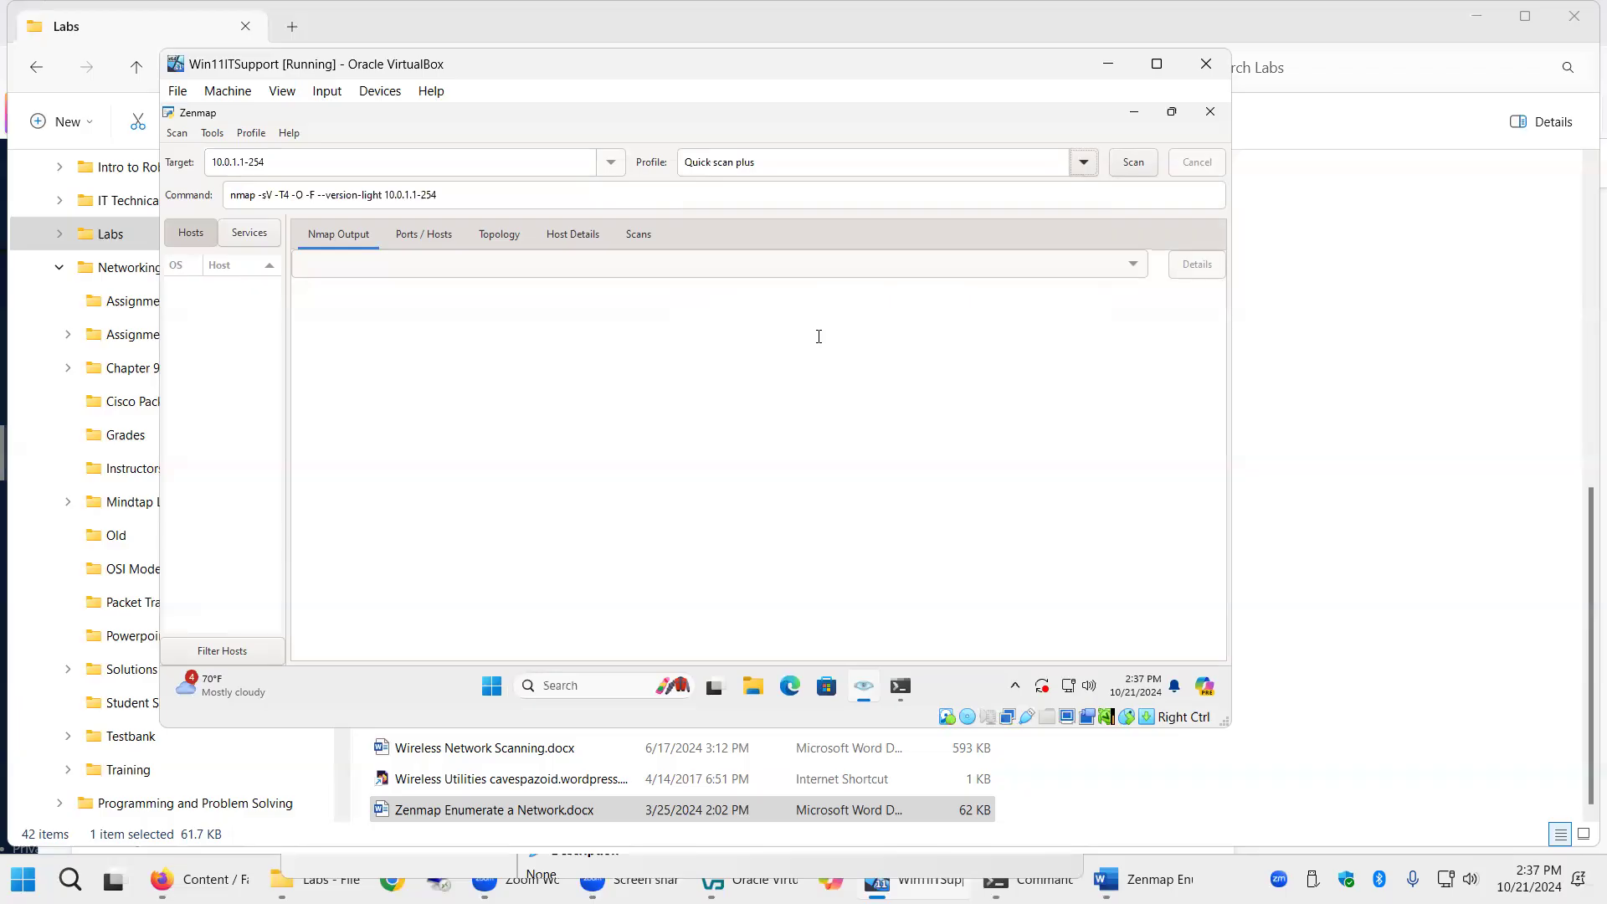
click(1136, 164)
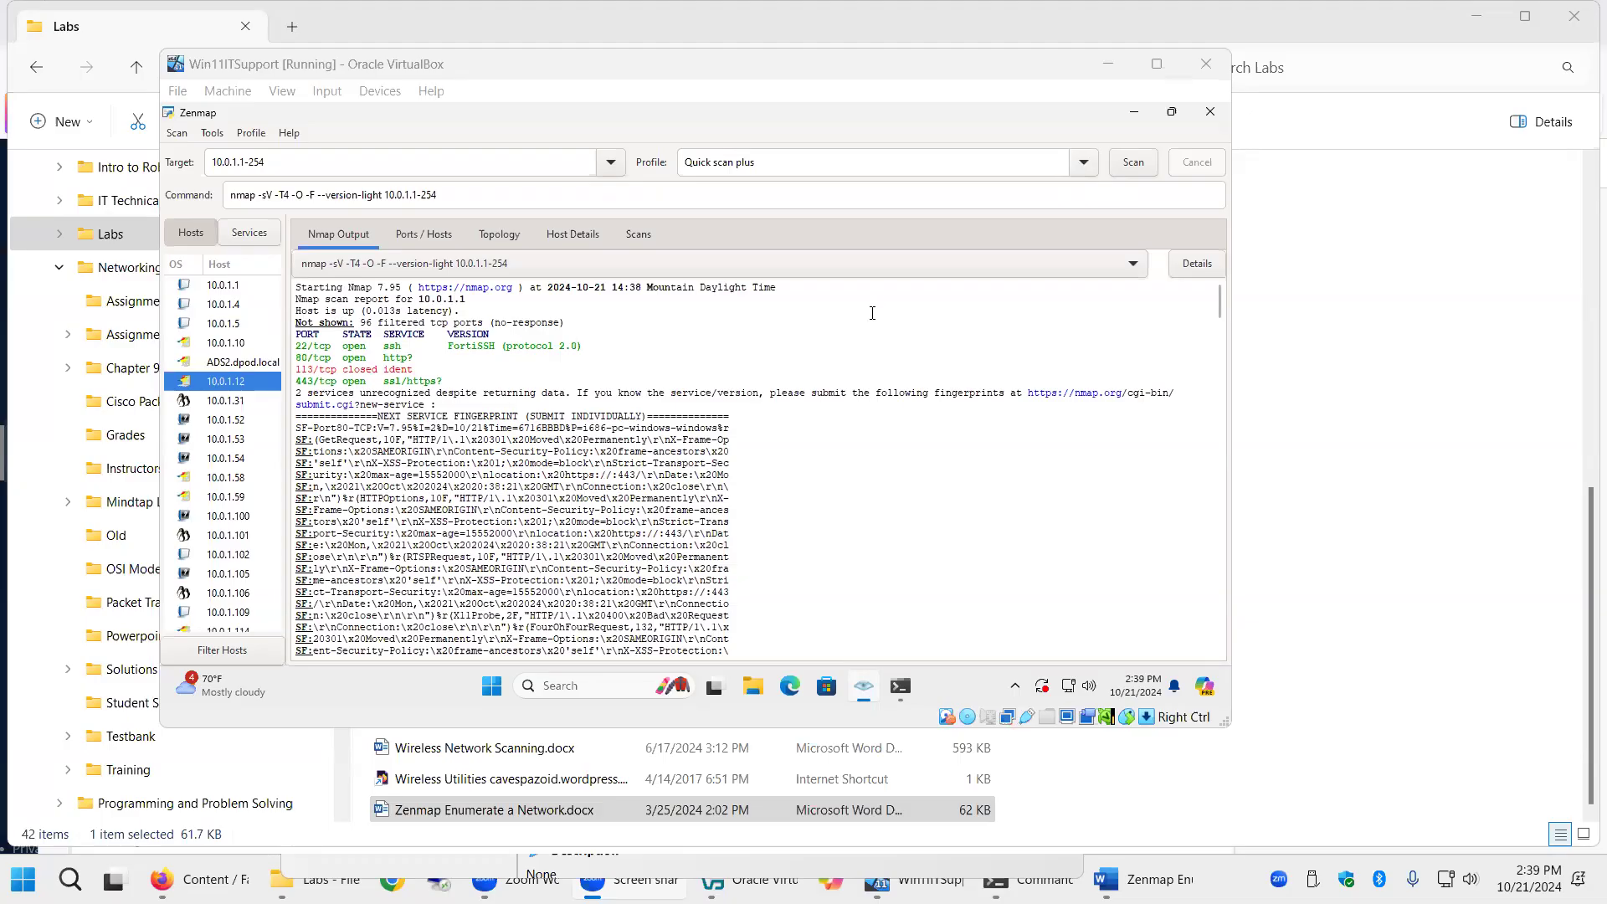
- Review the available scan profiles without changing the selection, and show the scan report for host 10.0.1.1
click(1084, 166)
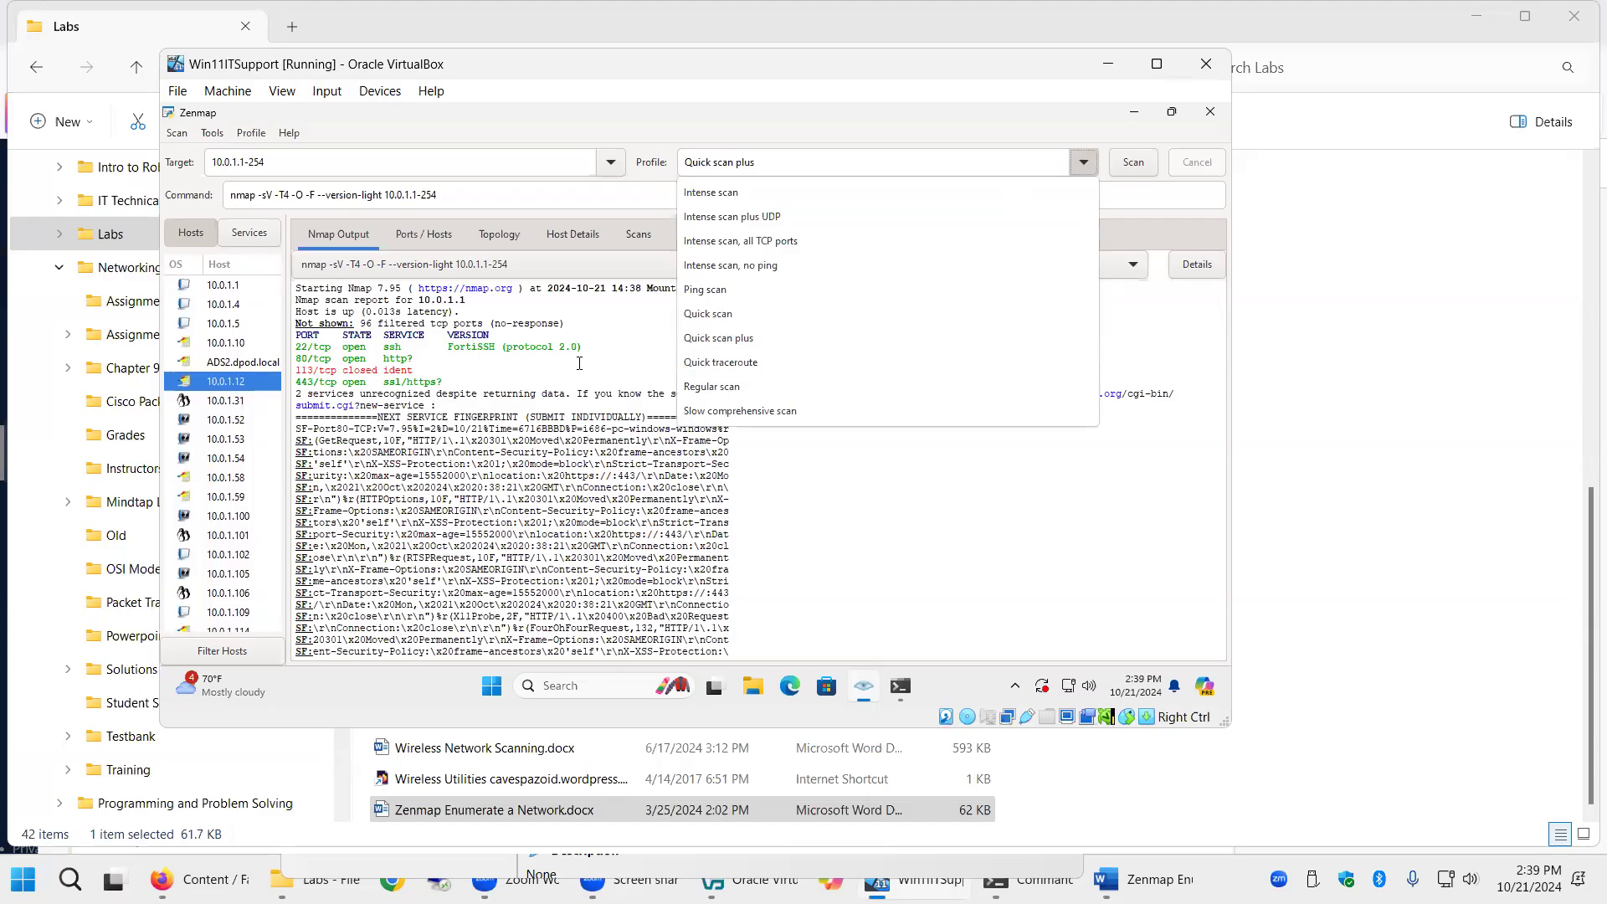
click(596, 371)
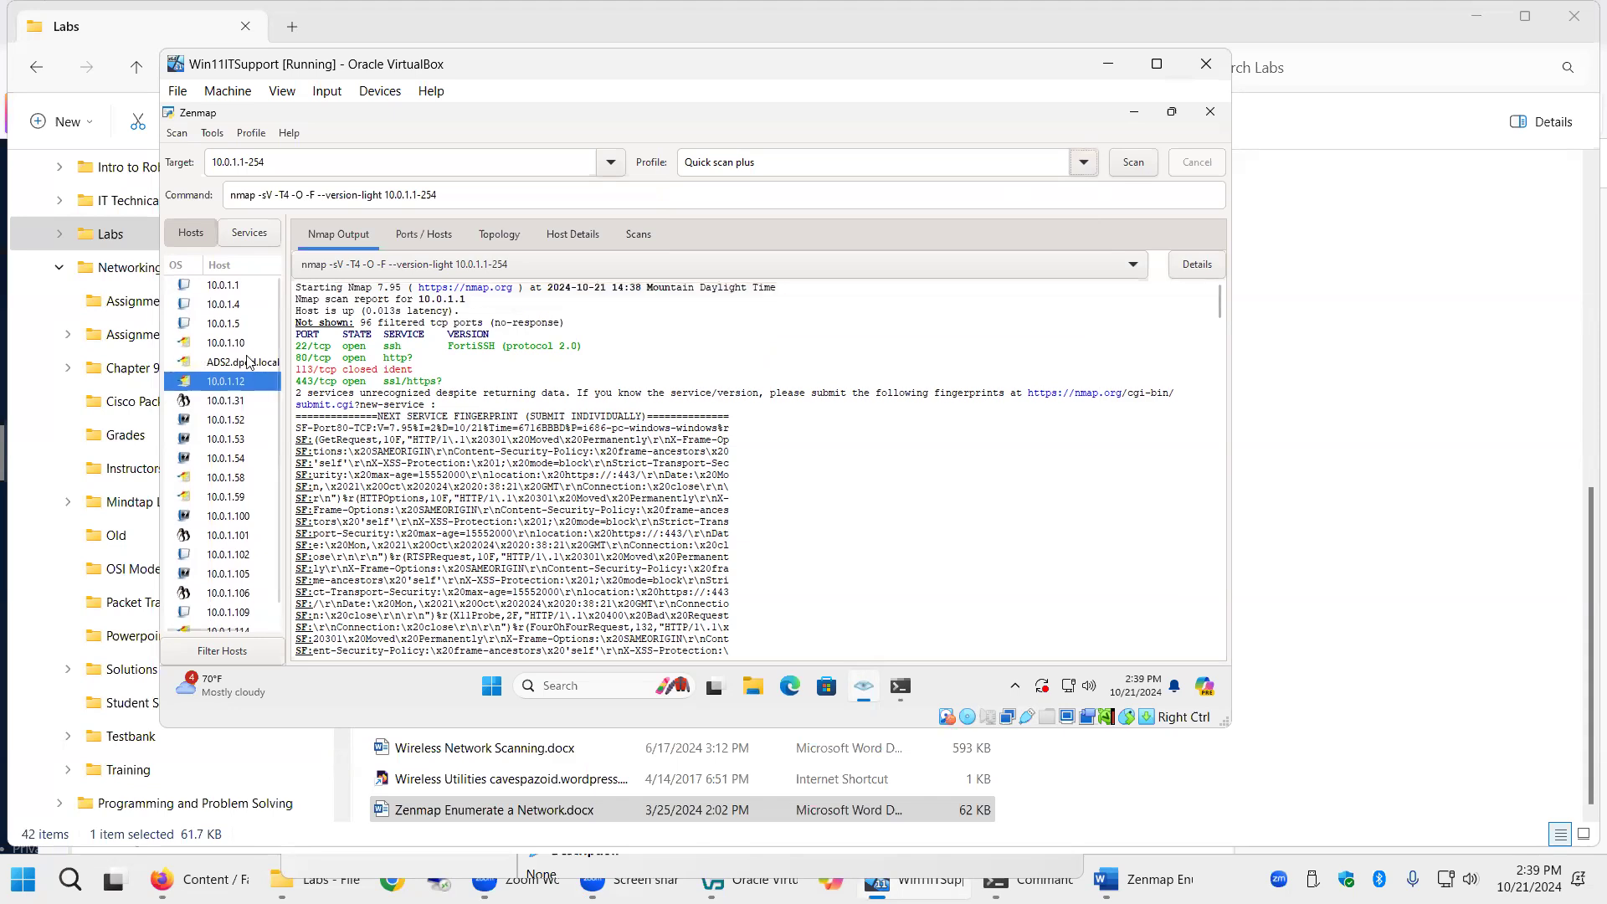
click(232, 288)
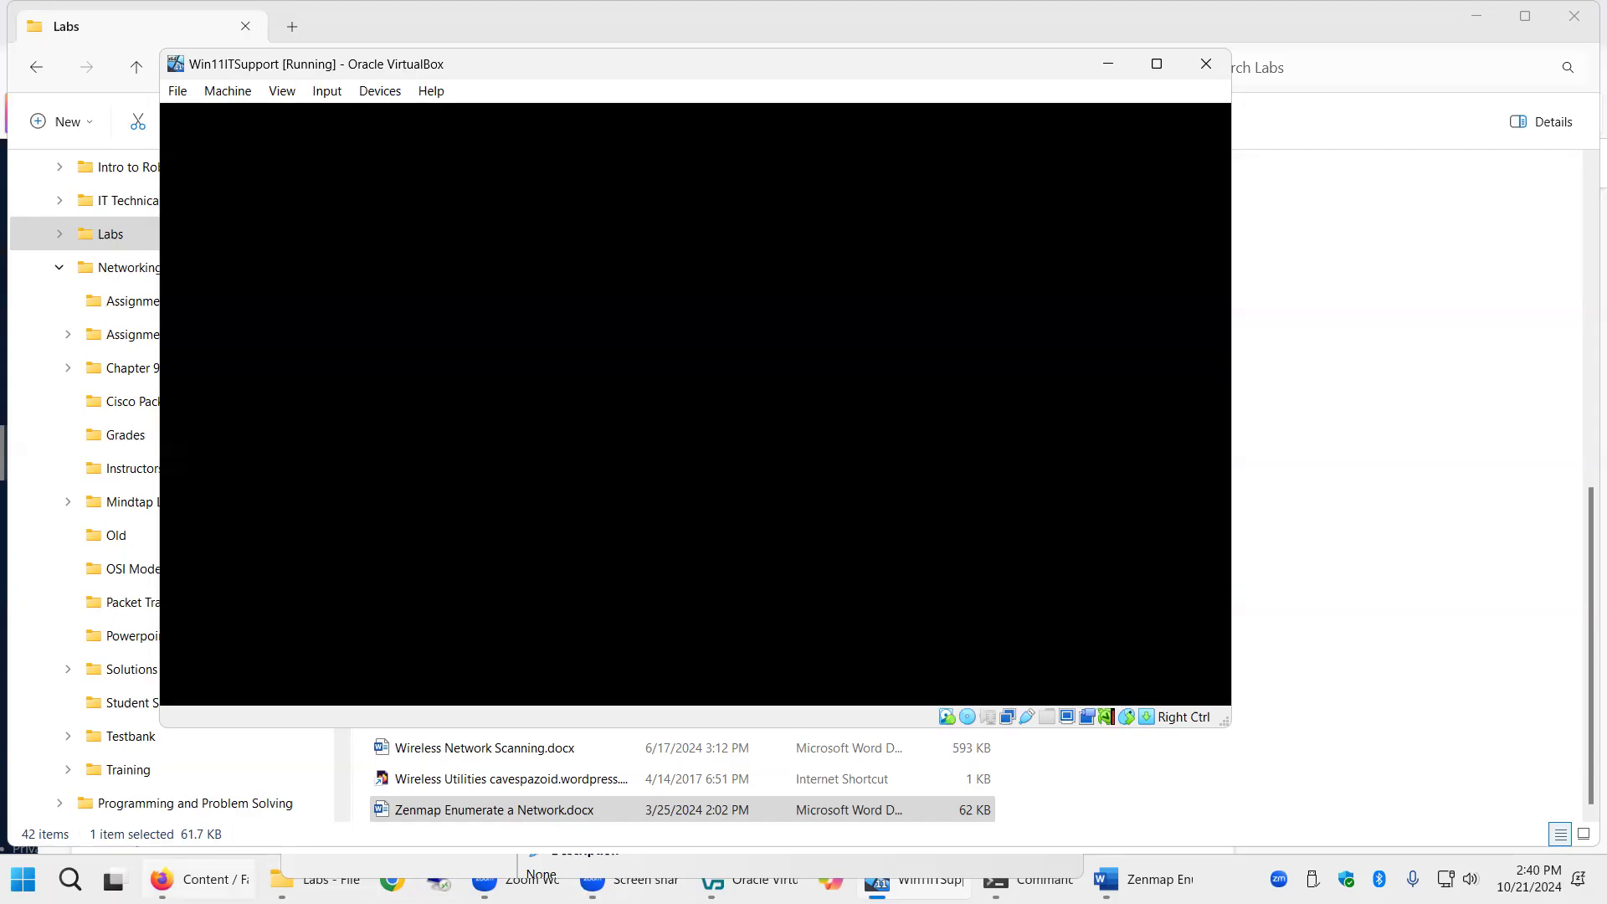
- Switch to Firefox on the host computer, open 10.0.1.1 in a new tab, and minimize the browser
click(199, 879)
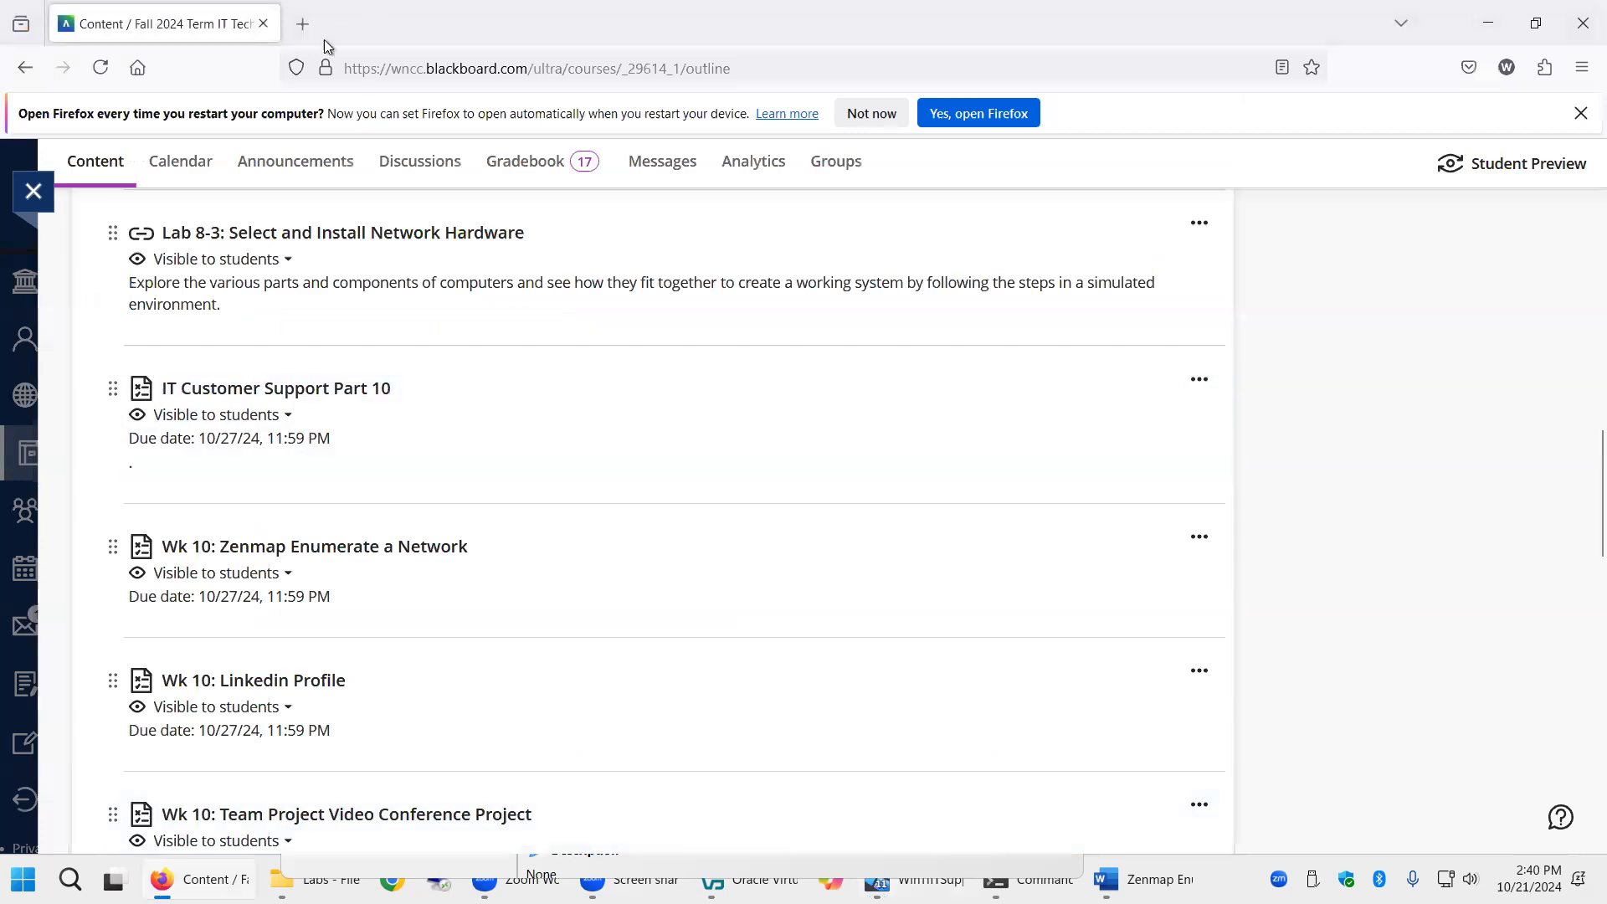
click(303, 24)
text(10.0.1.1)
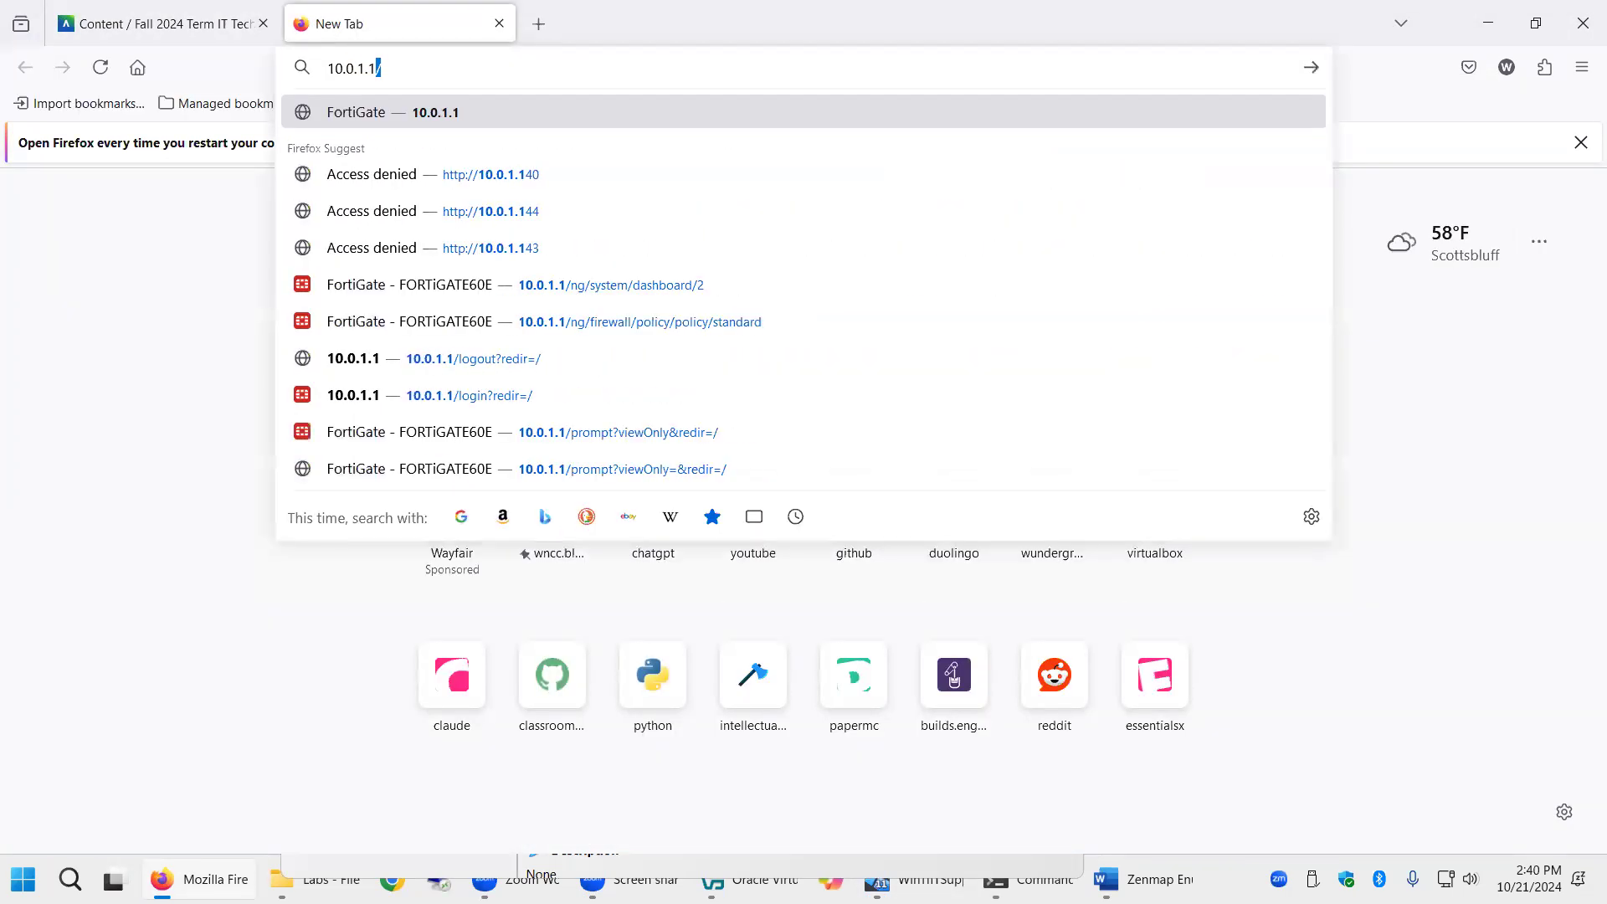
key(Return)
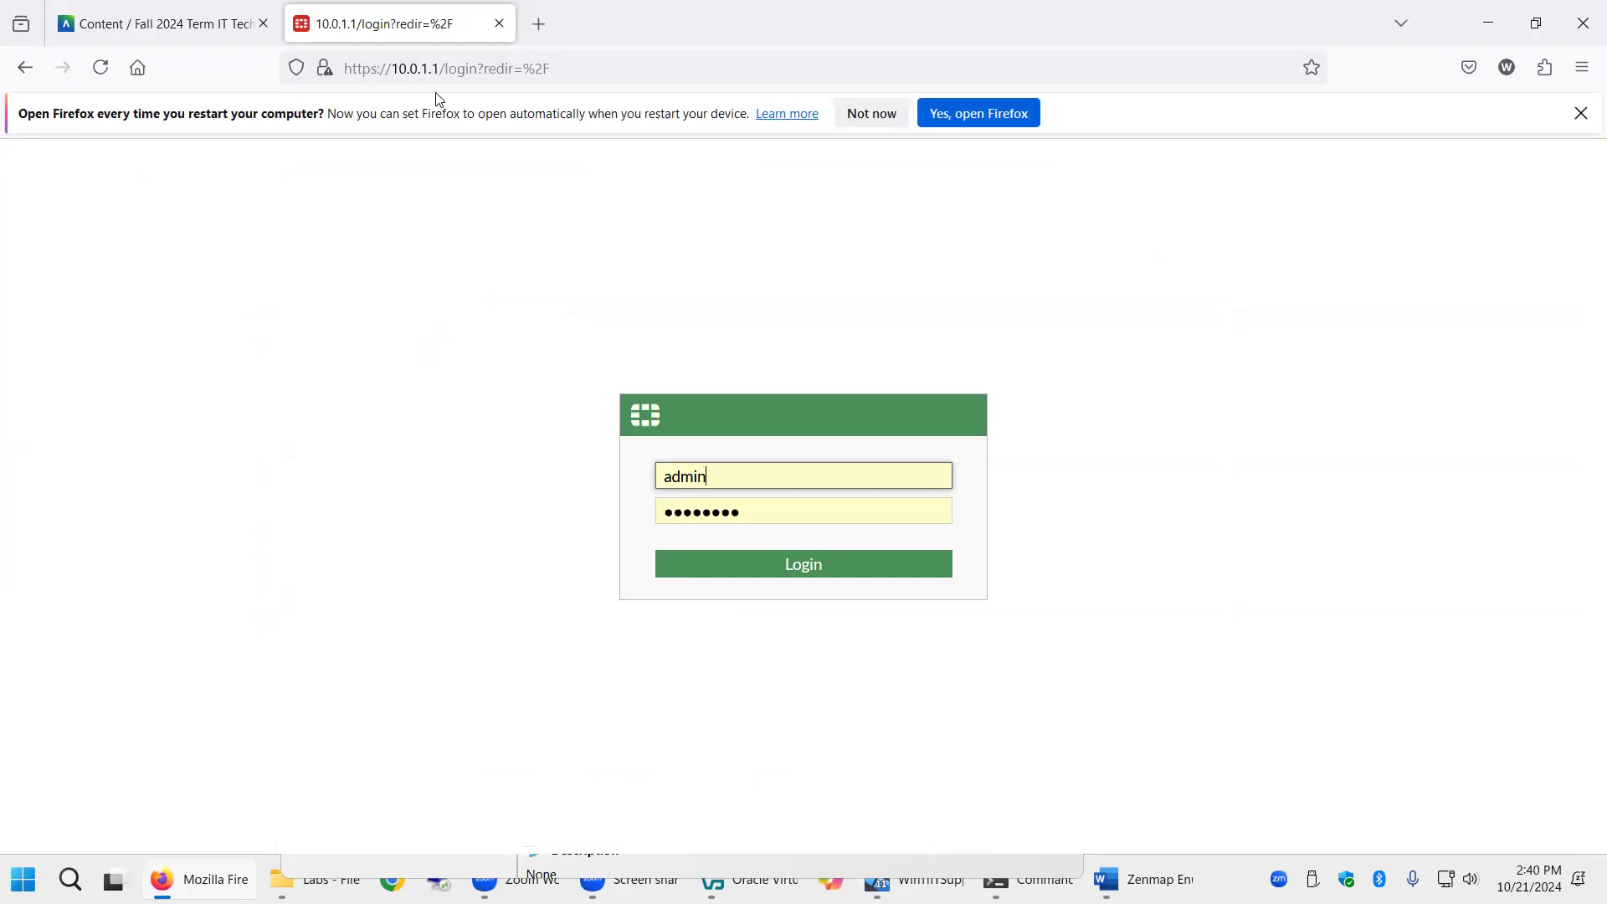
click(1478, 27)
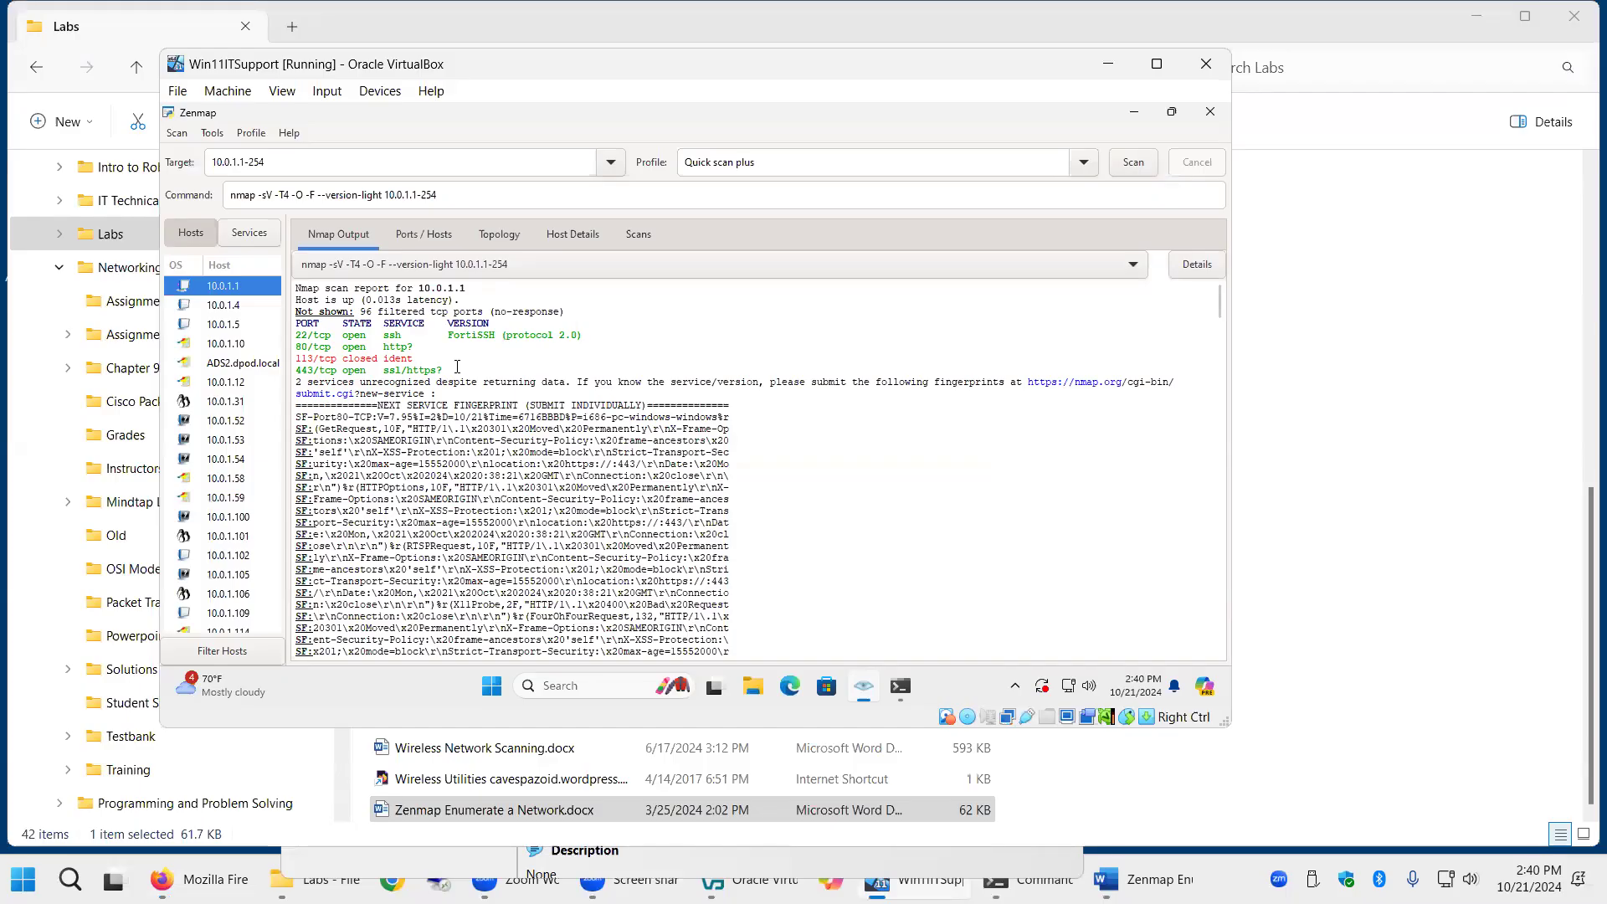
- Examine the MAC address, device type, operating system and open ports in the reports for hosts 10.0.1.1 through 10.0.1.5
scroll(457, 367, down, 10)
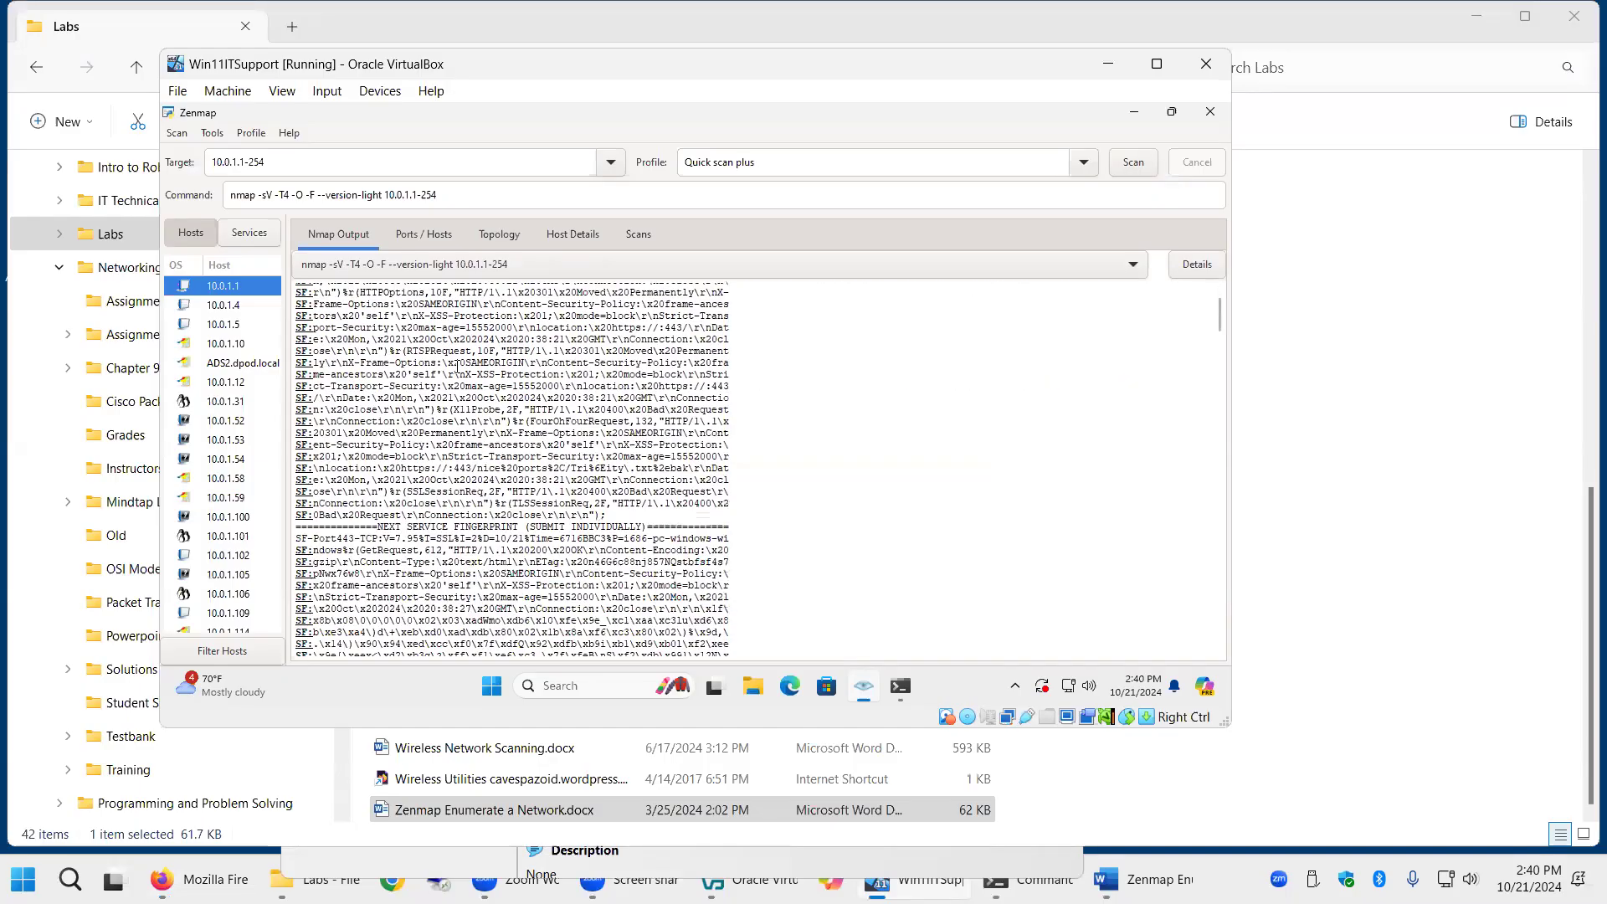
scroll(457, 367, down, 5)
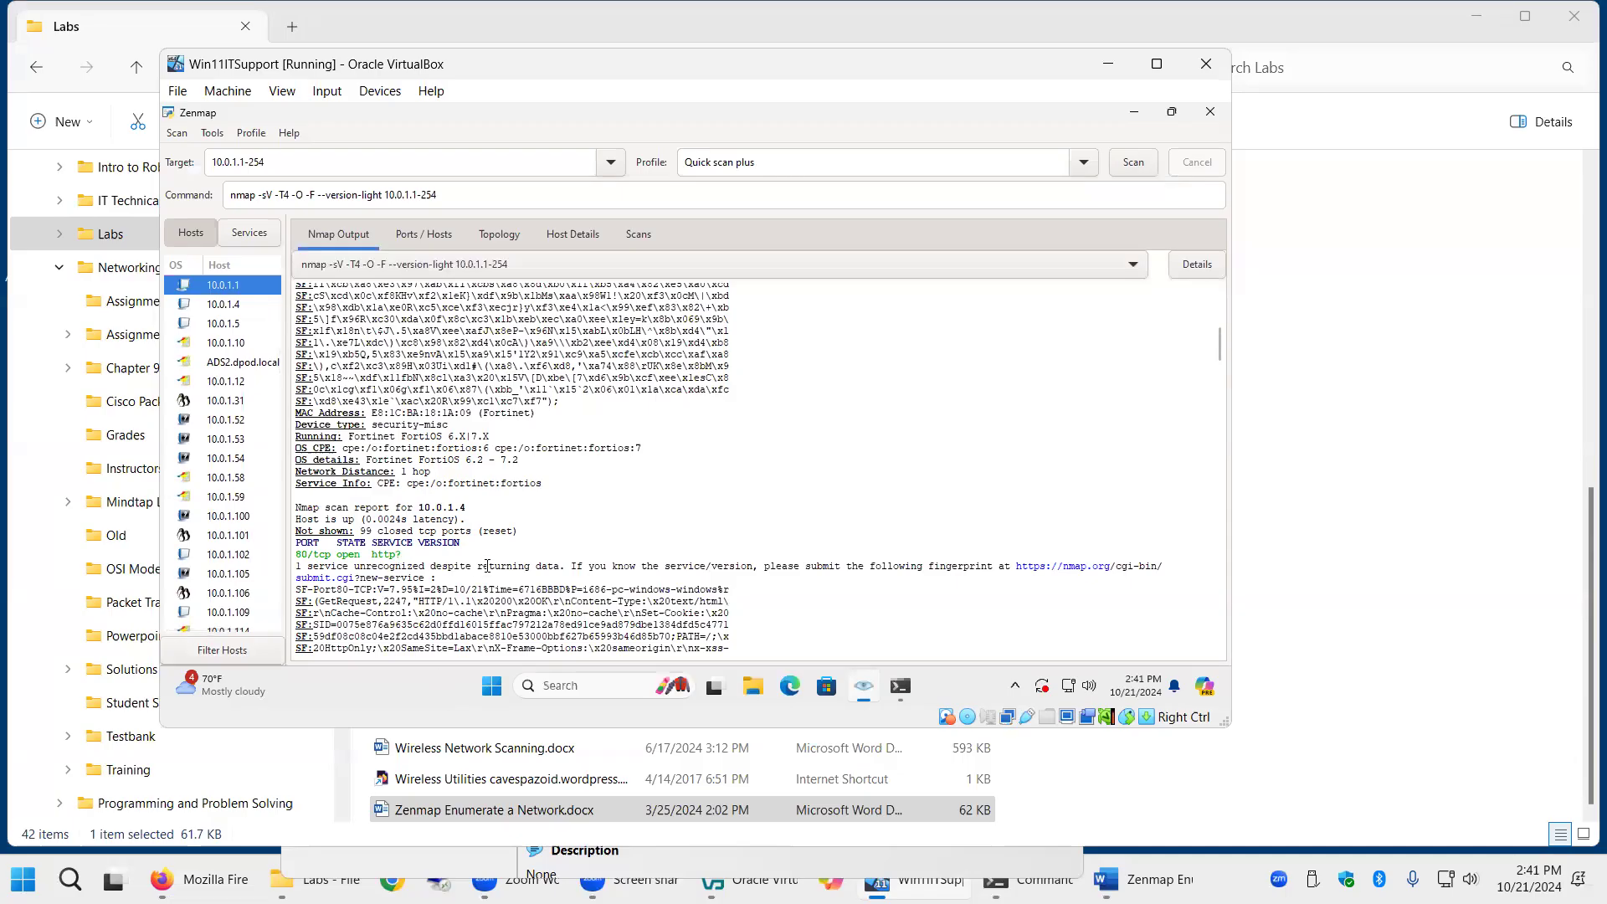
scroll(488, 567, down, 3)
scroll(488, 567, down, 5)
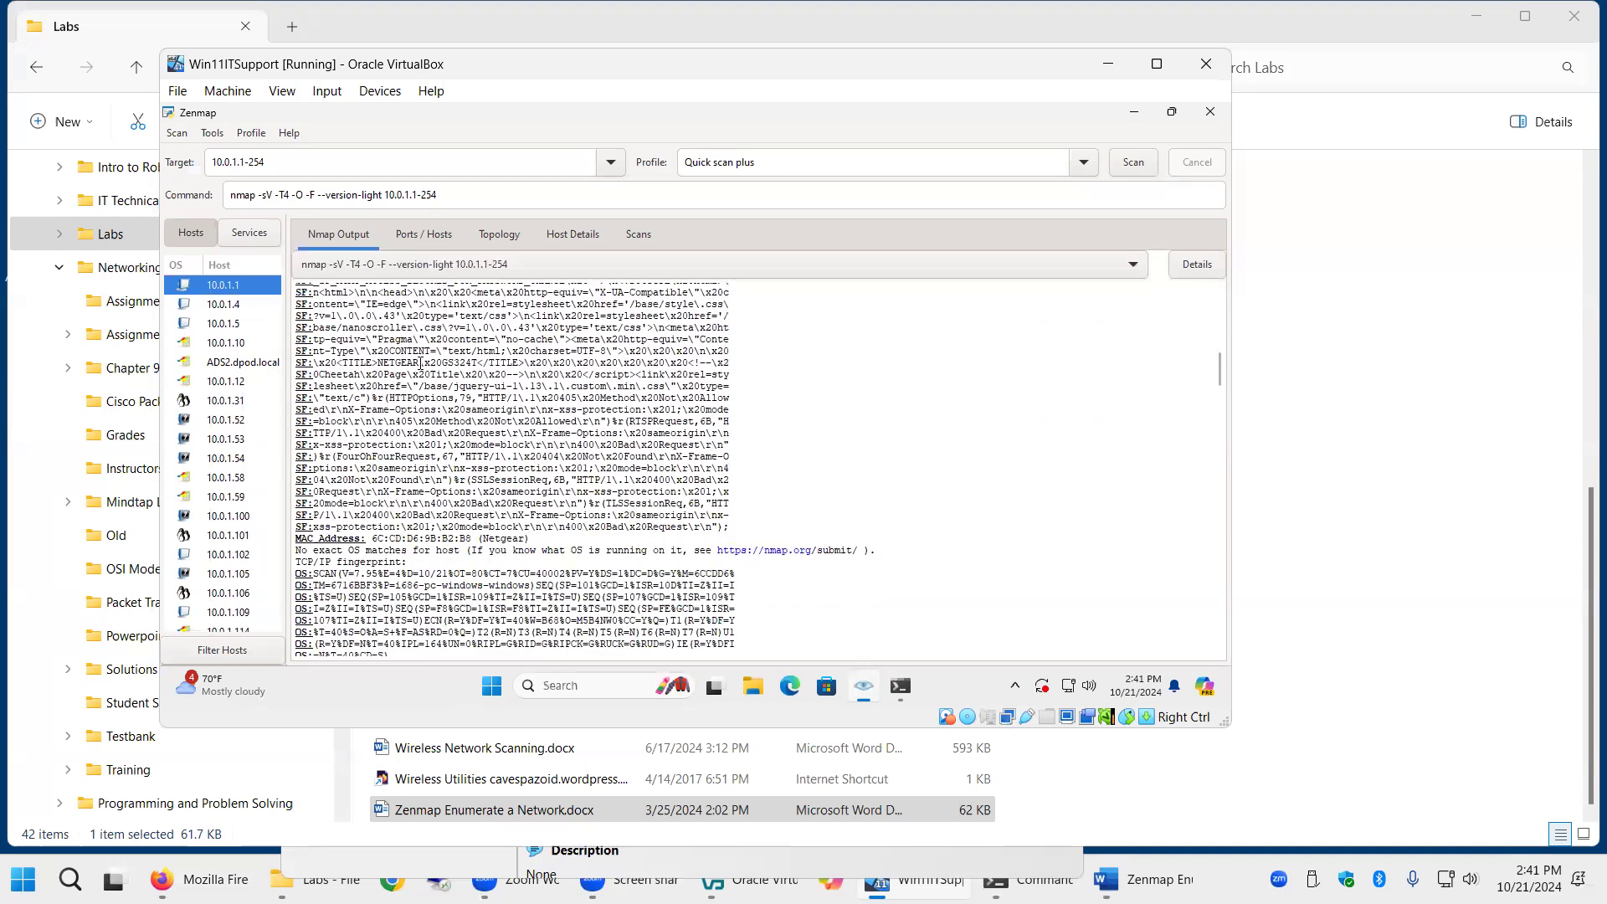
scroll(421, 368, down, 4)
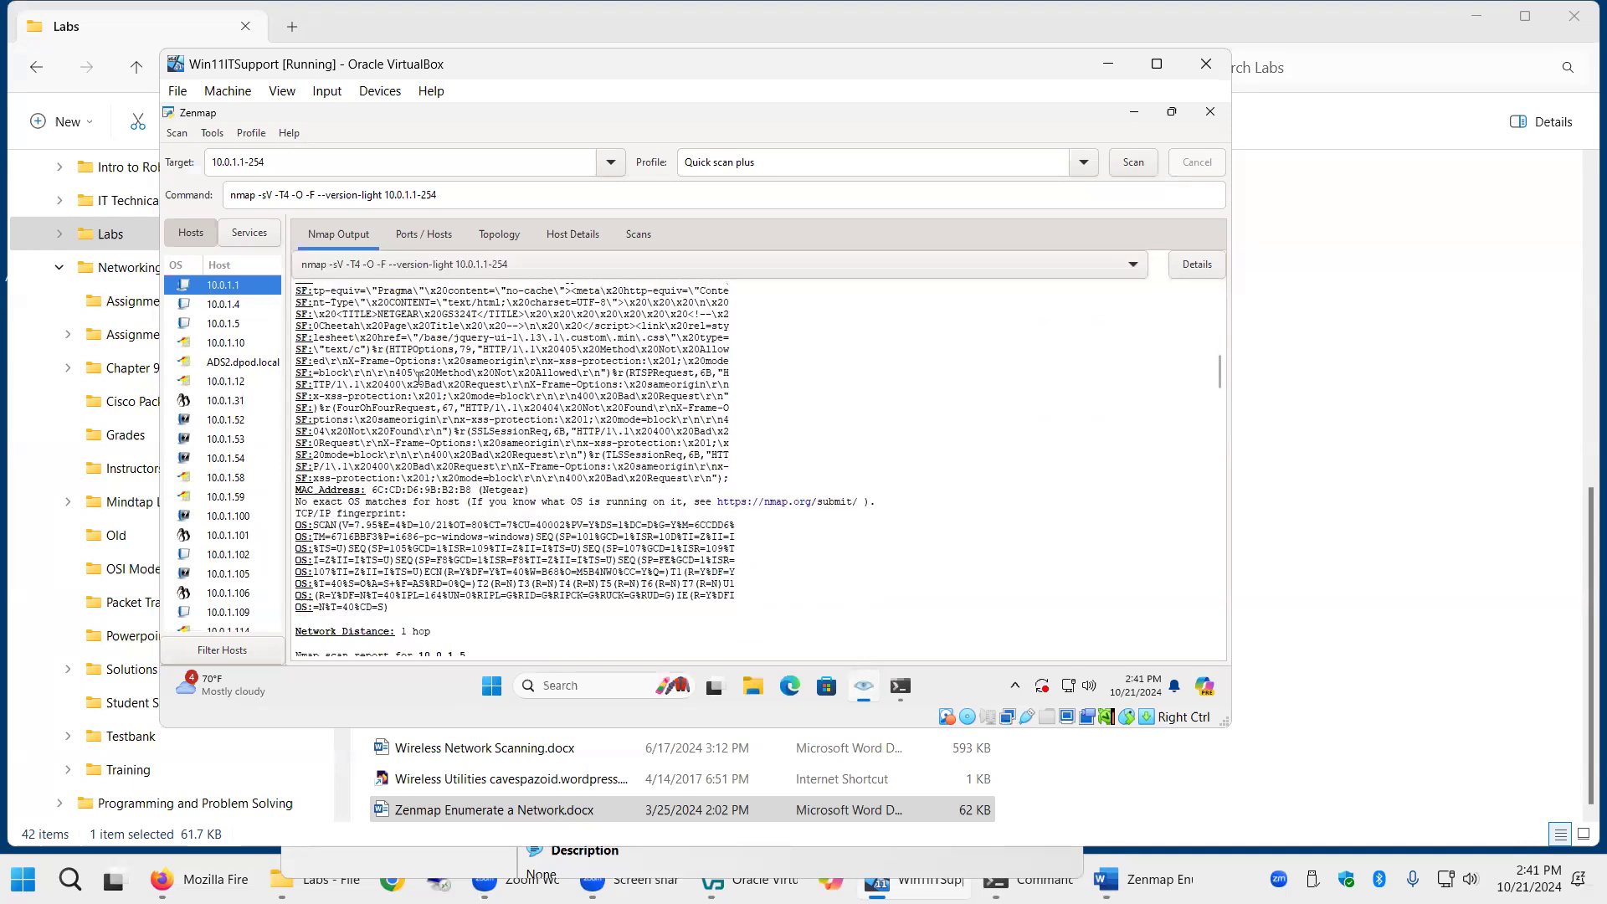
scroll(421, 385, down, 1)
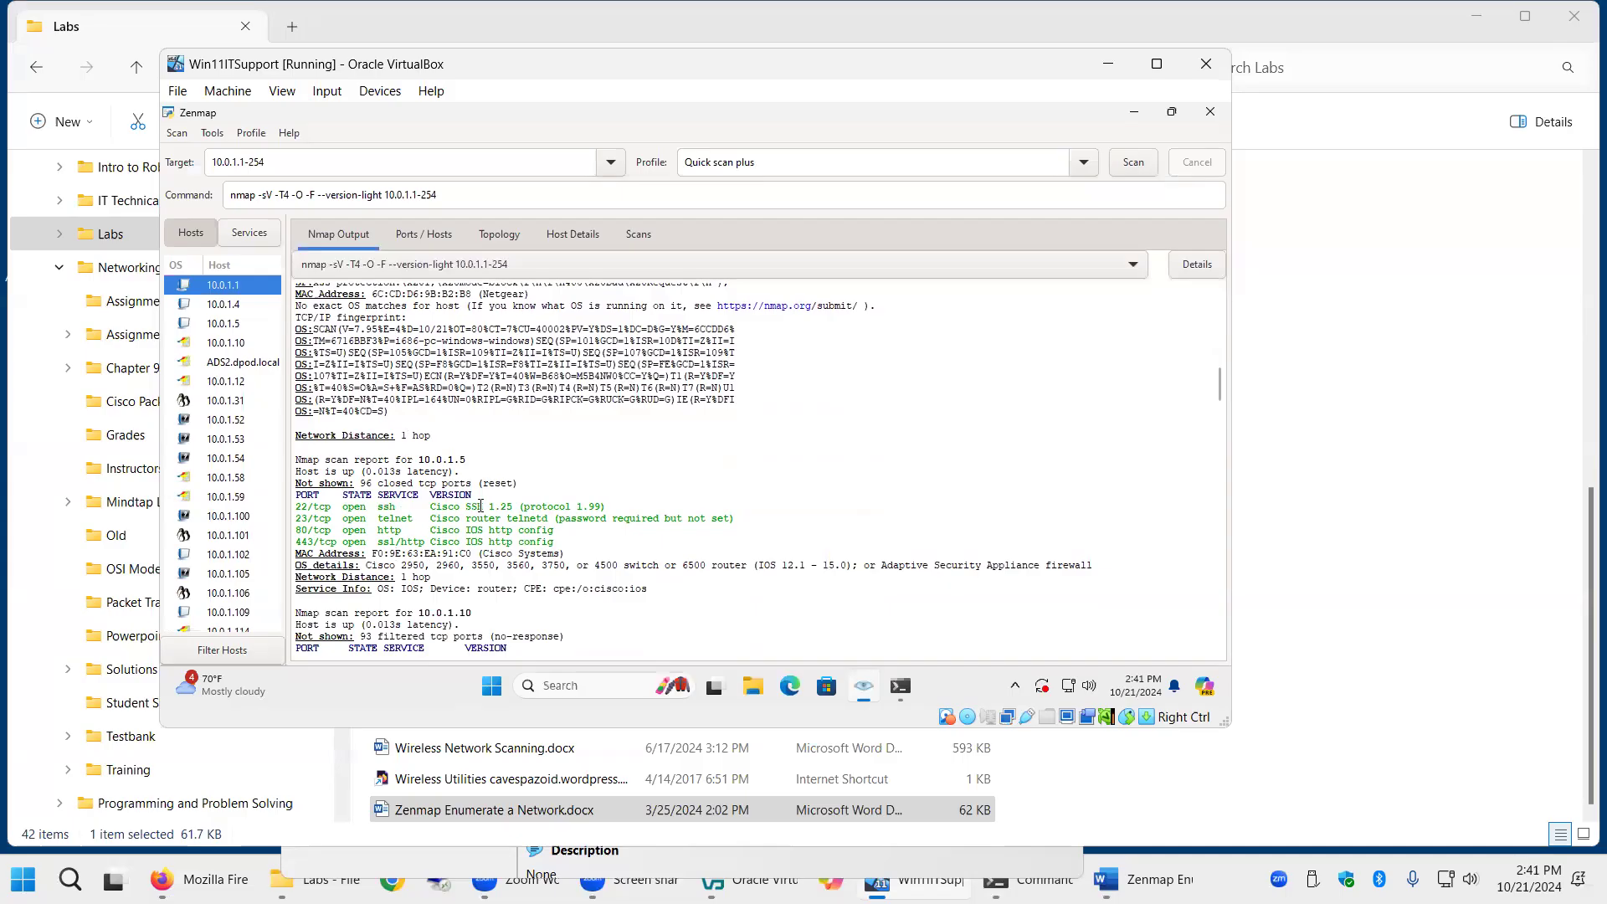
scroll(480, 507, up, 2)
scroll(480, 506, up, 6)
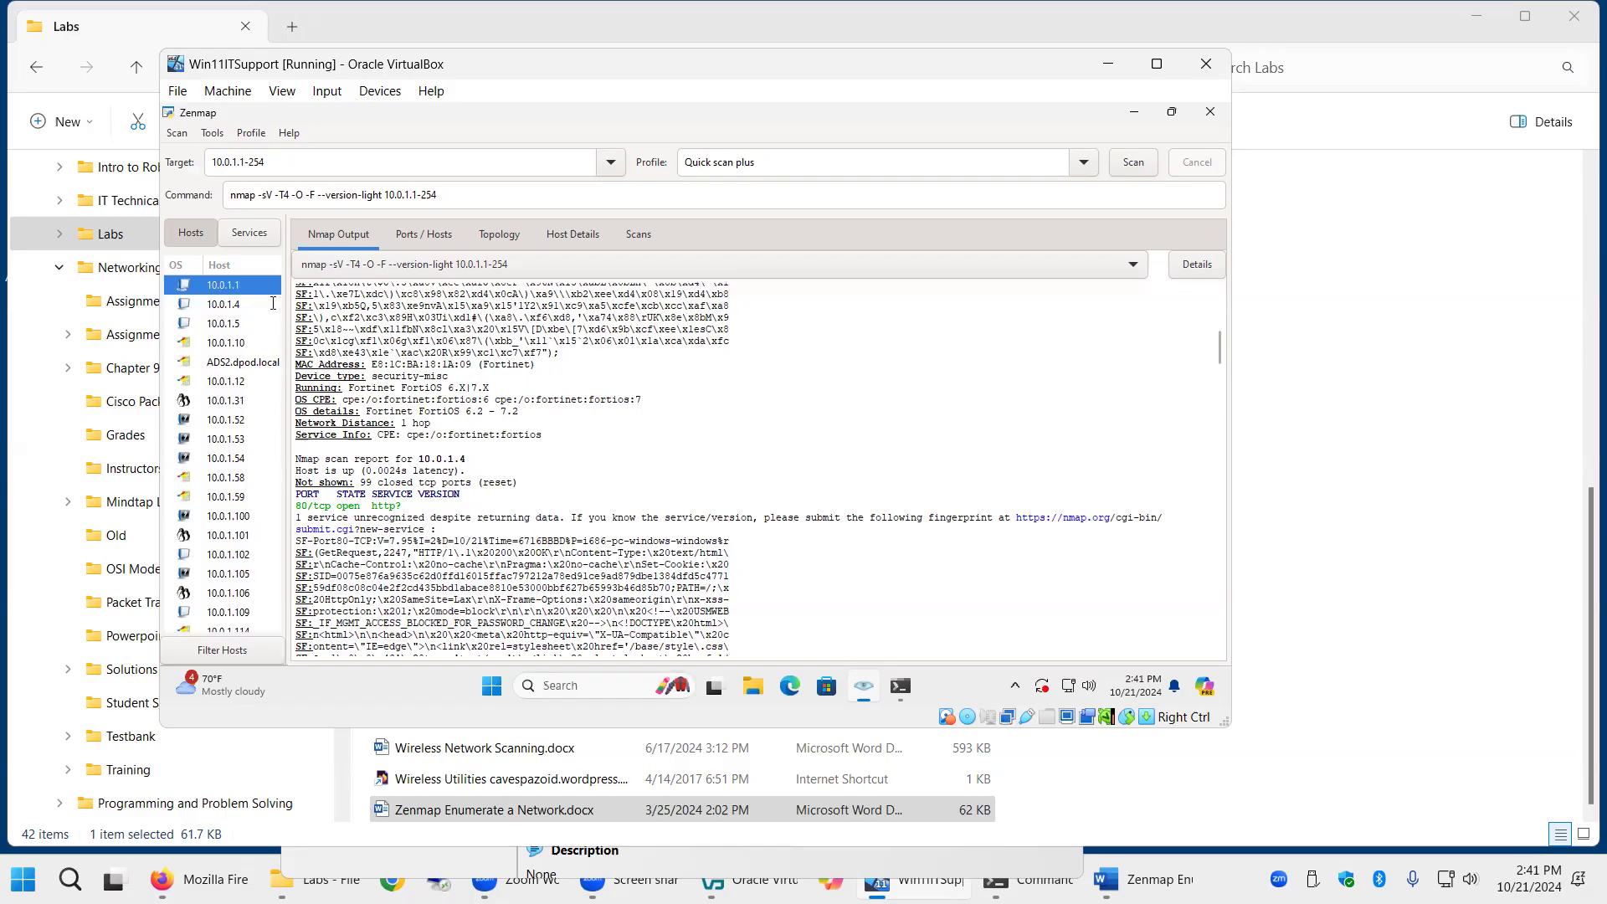
- Show the report for host 10.0.1.4, highlight its MAC address's manufacturer part, and read on through the report for 10.0.1.10
click(224, 306)
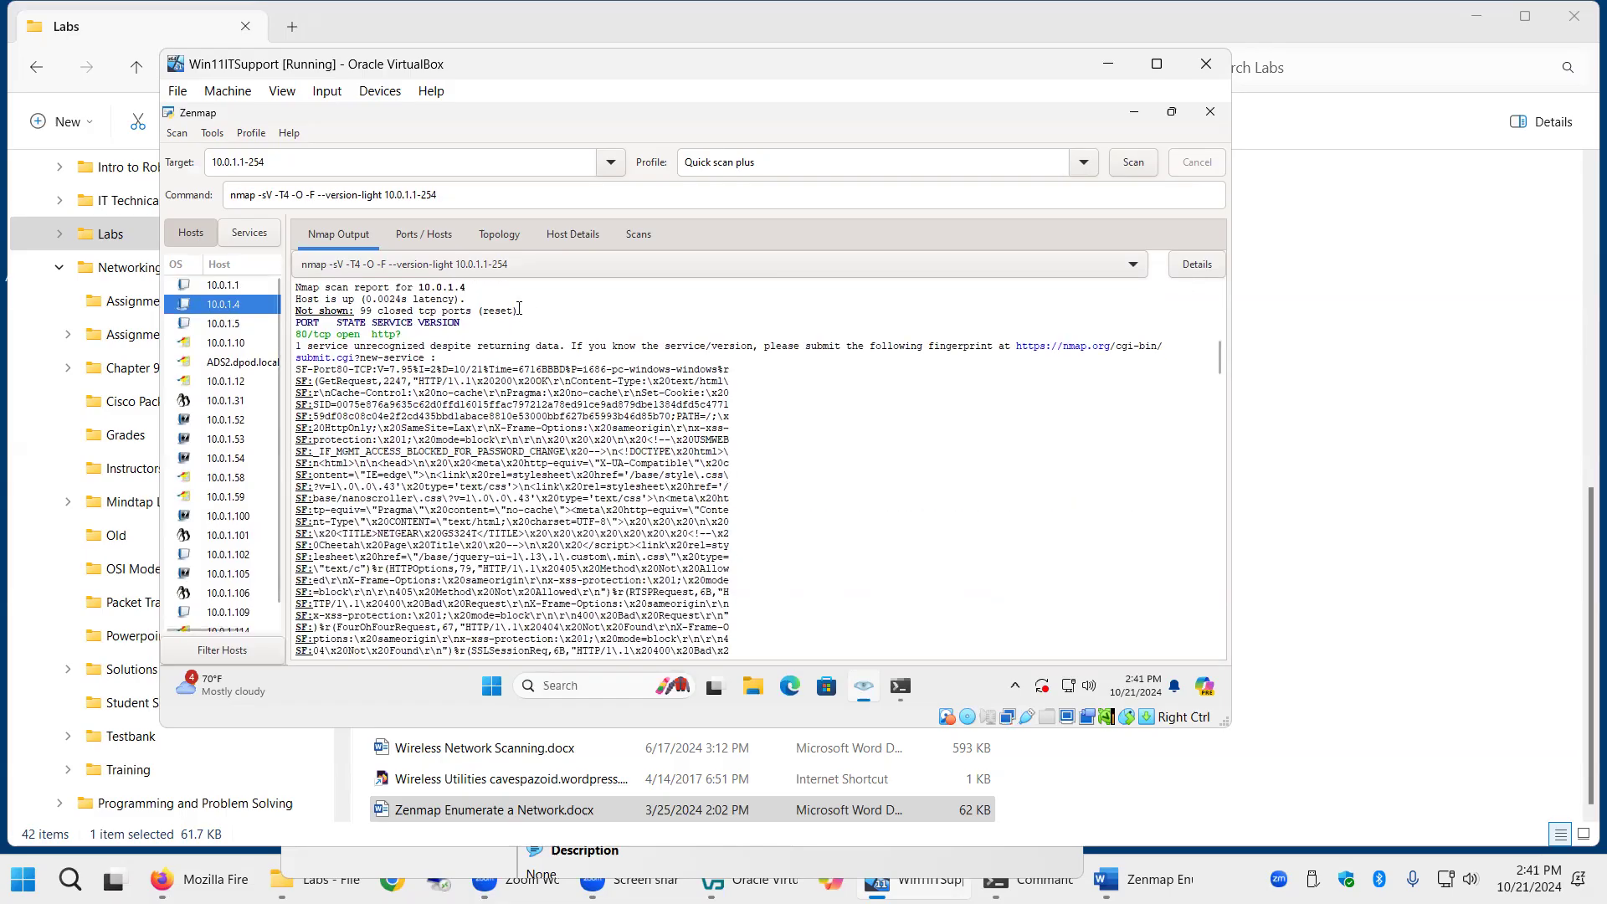
scroll(536, 437, down, 6)
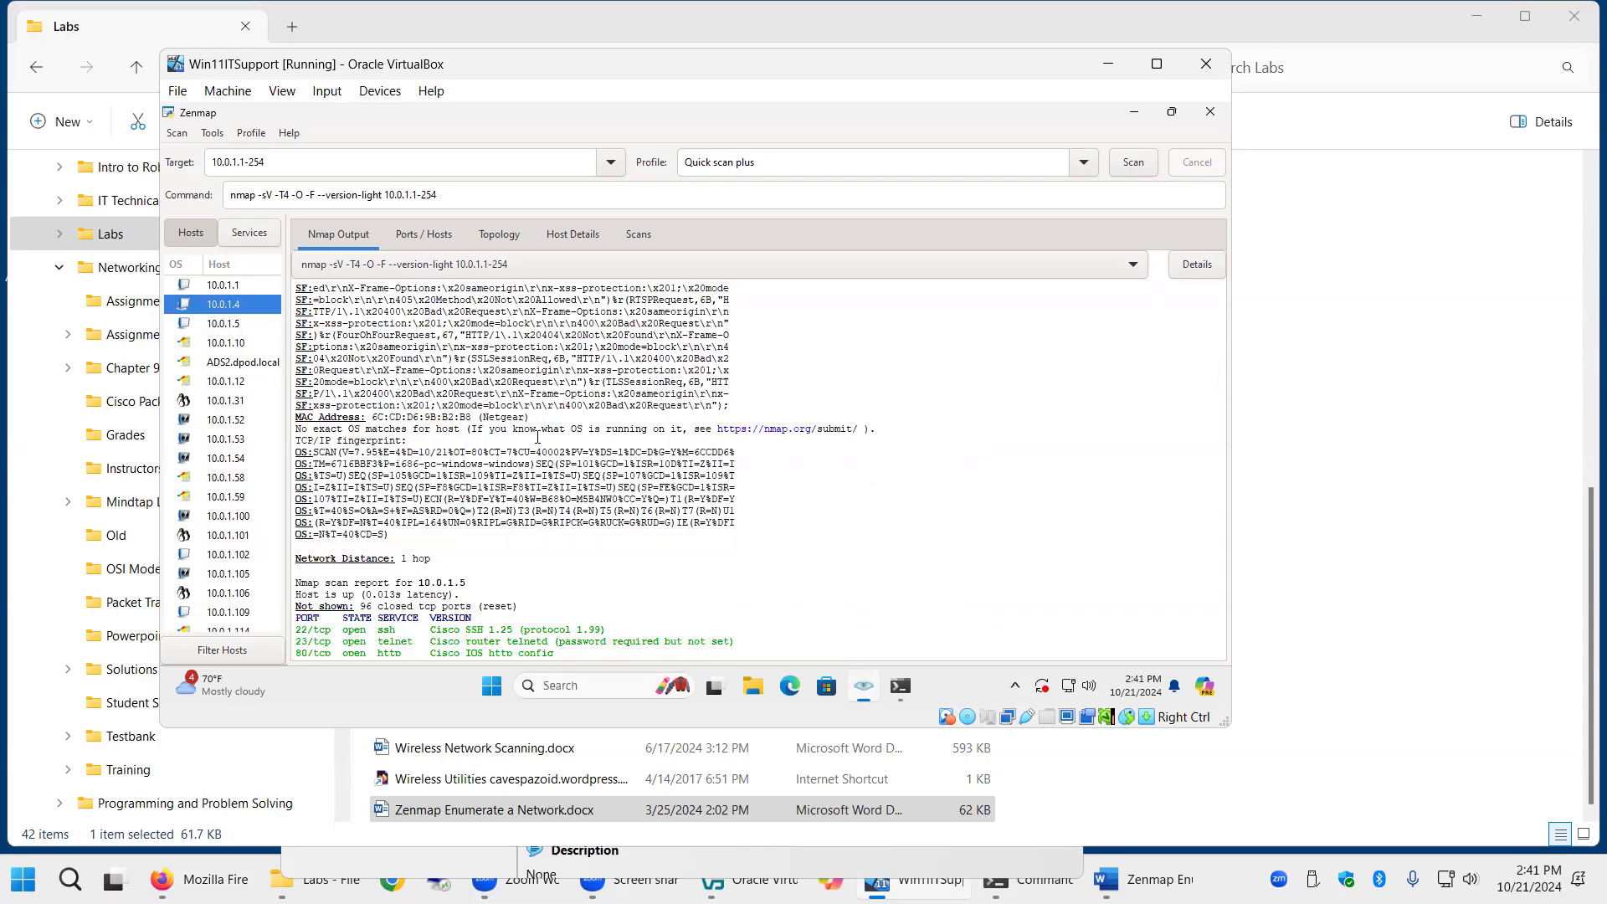
scroll(538, 437, up, 2)
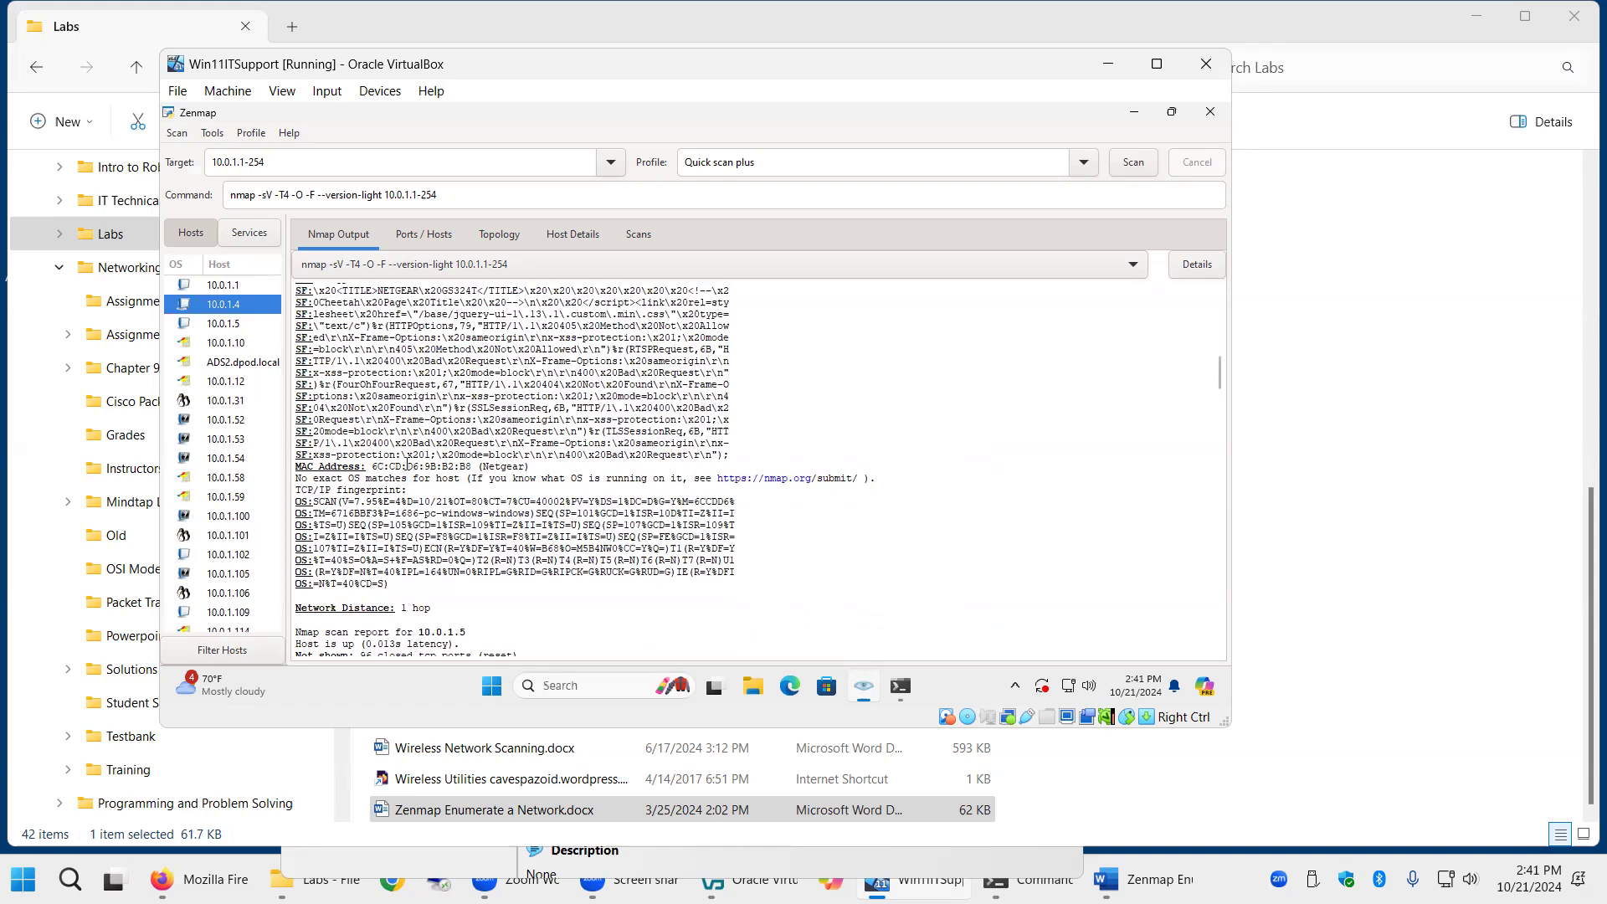
drag(401, 467, 375, 467)
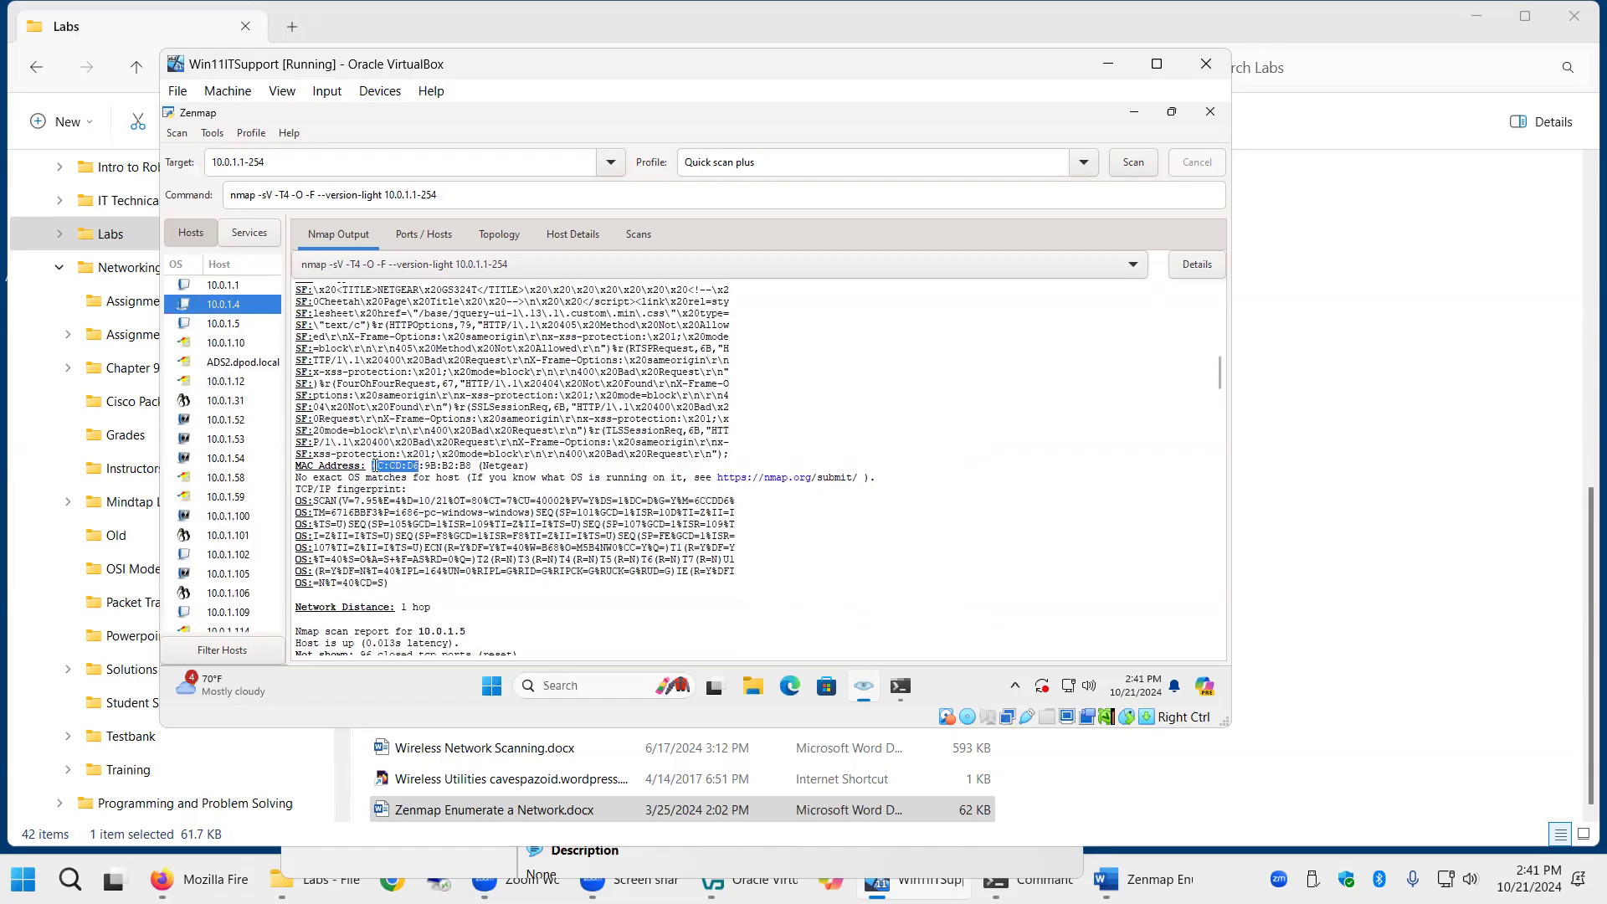
click(450, 516)
scroll(498, 461, down, 7)
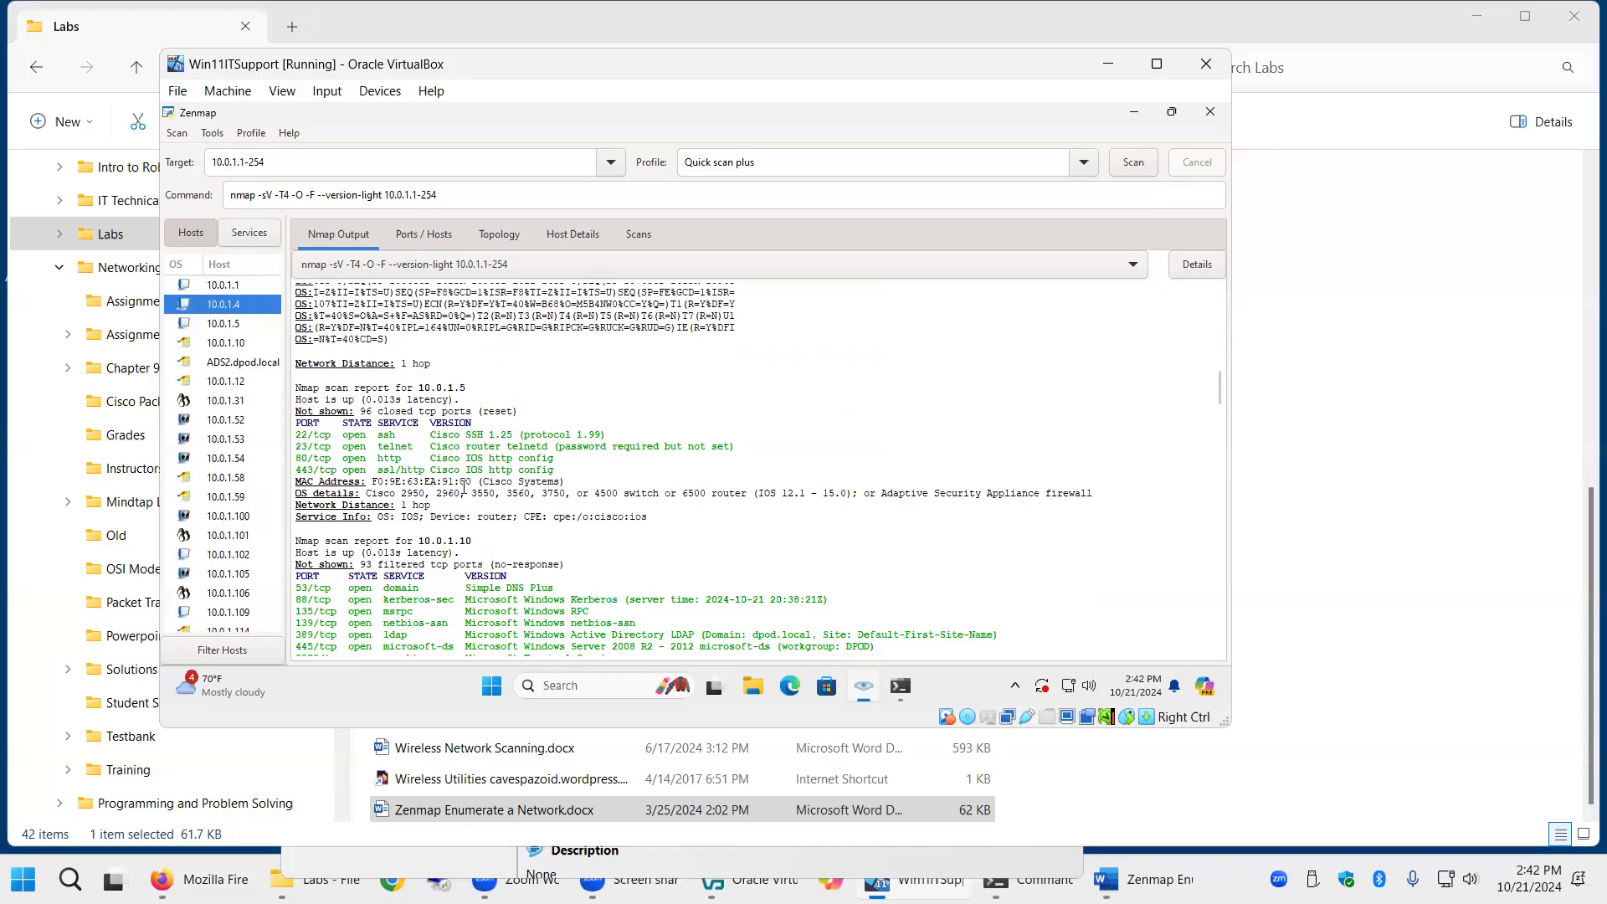
scroll(465, 486, down, 4)
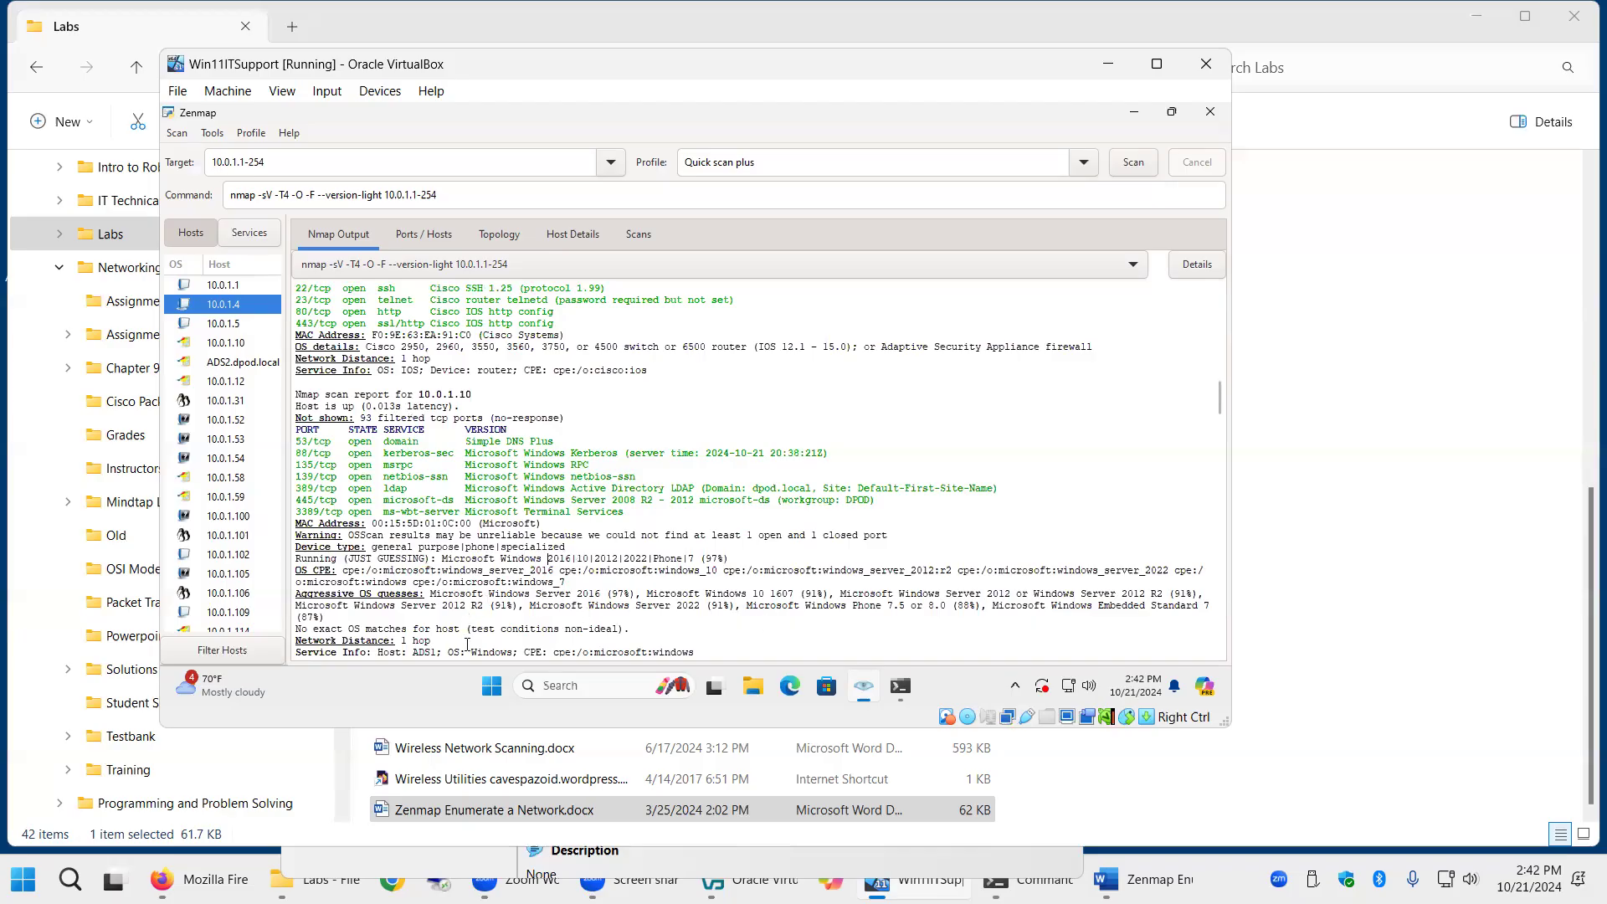
- Show the report for host 10.0.1.31 and examine its MAC address, device type and operating system details
click(227, 402)
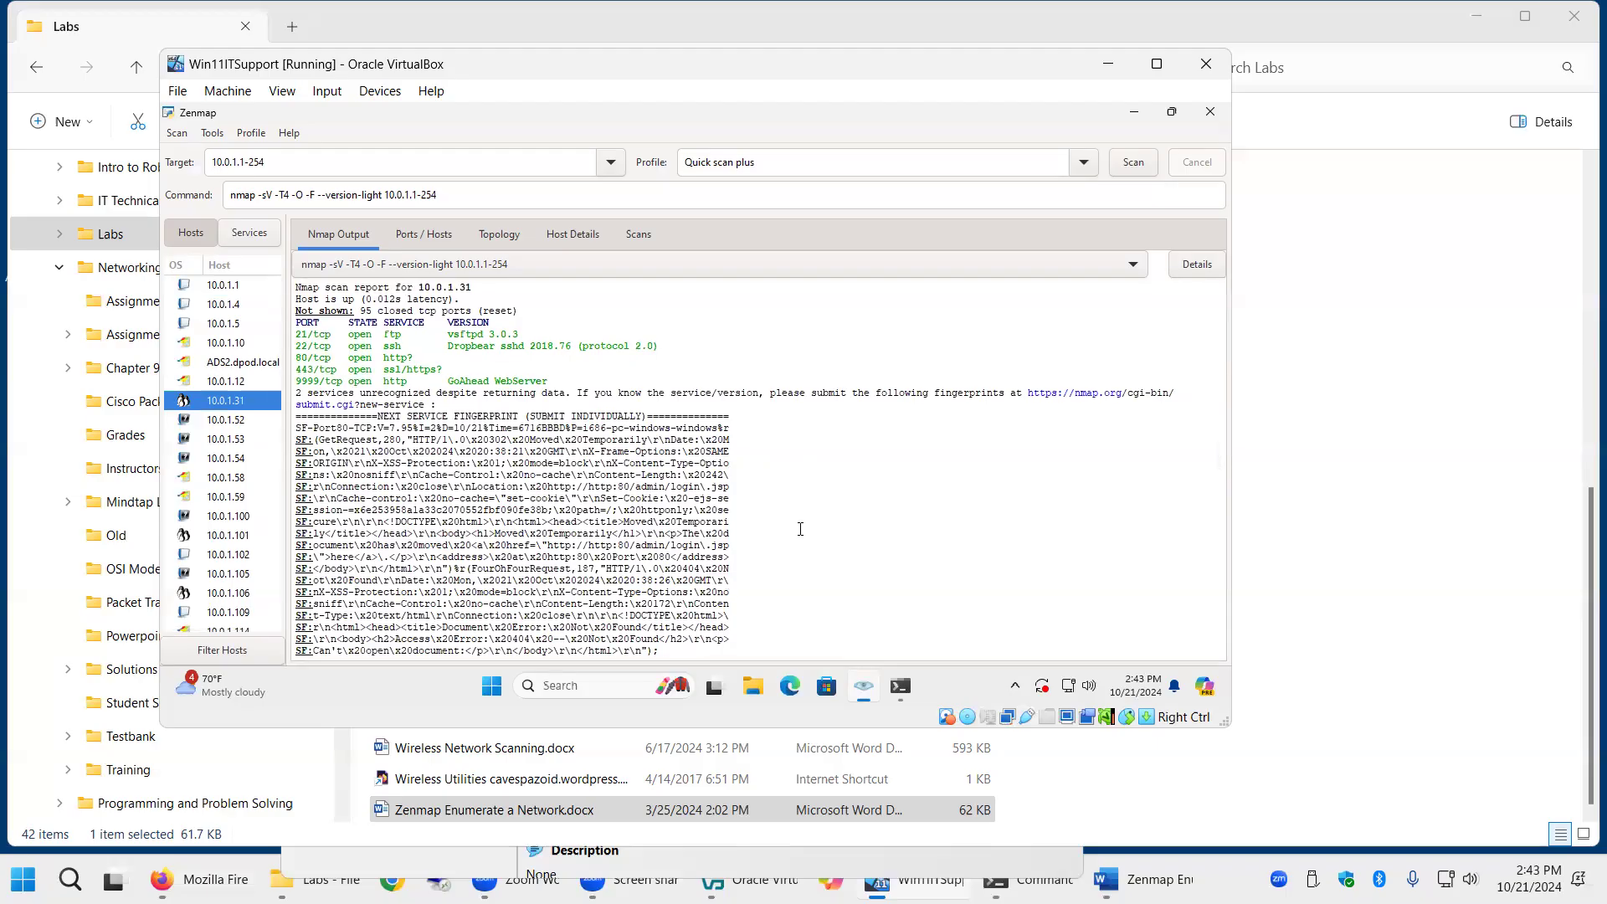
scroll(800, 529, down, 4)
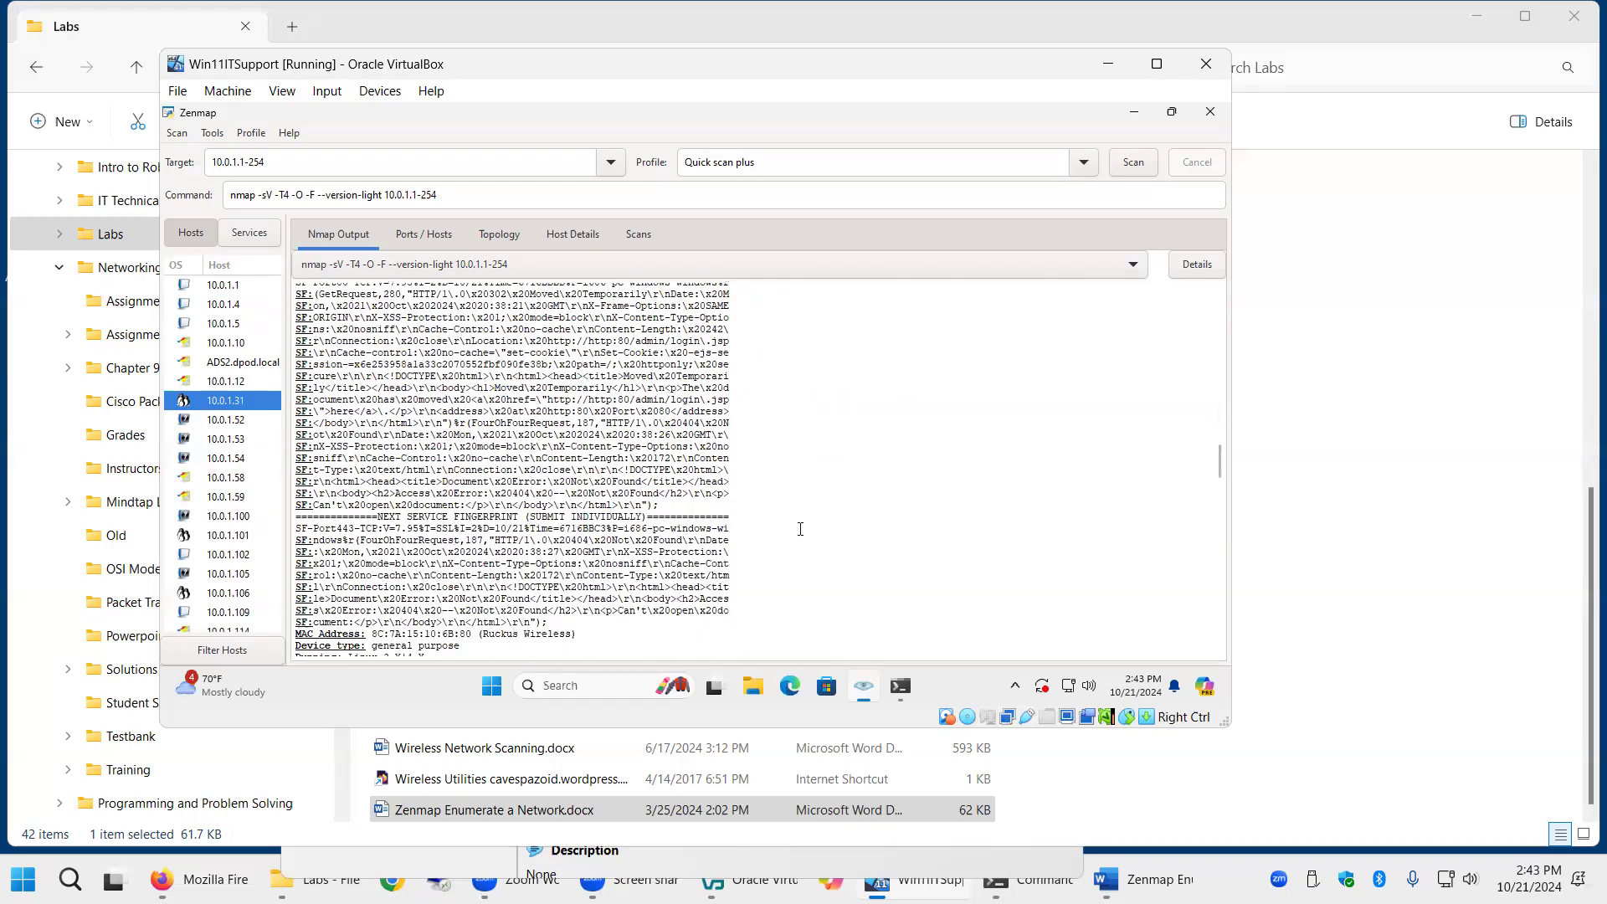
scroll(800, 529, down, 3)
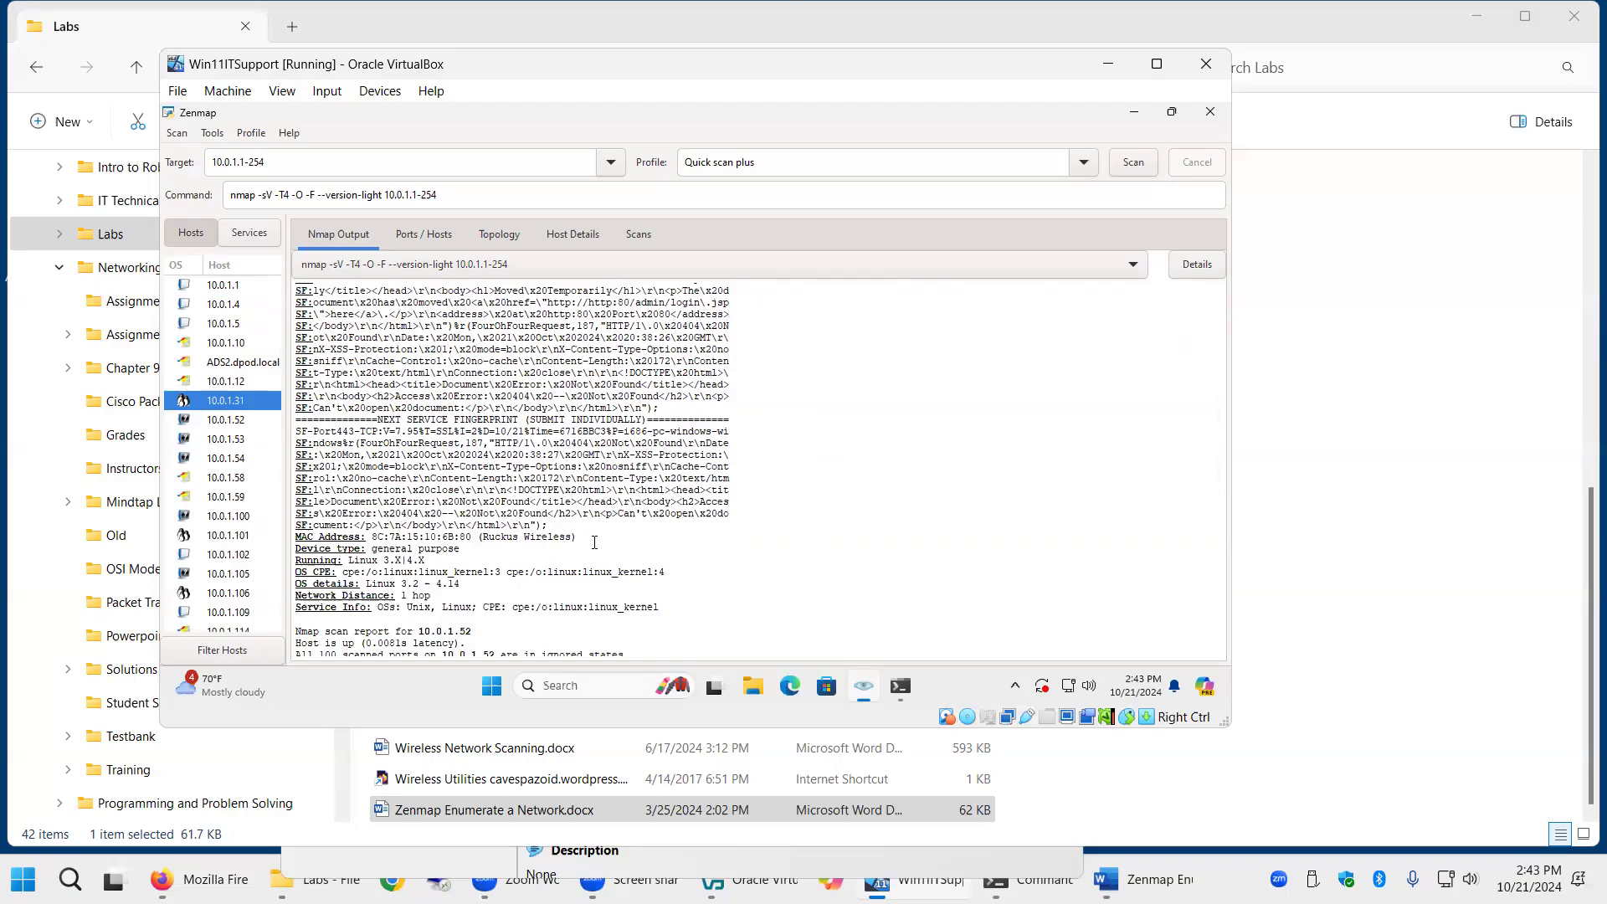
- Compare the device and operating system details in the reports for hosts 10.0.1.1 and 10.0.1.106
click(224, 290)
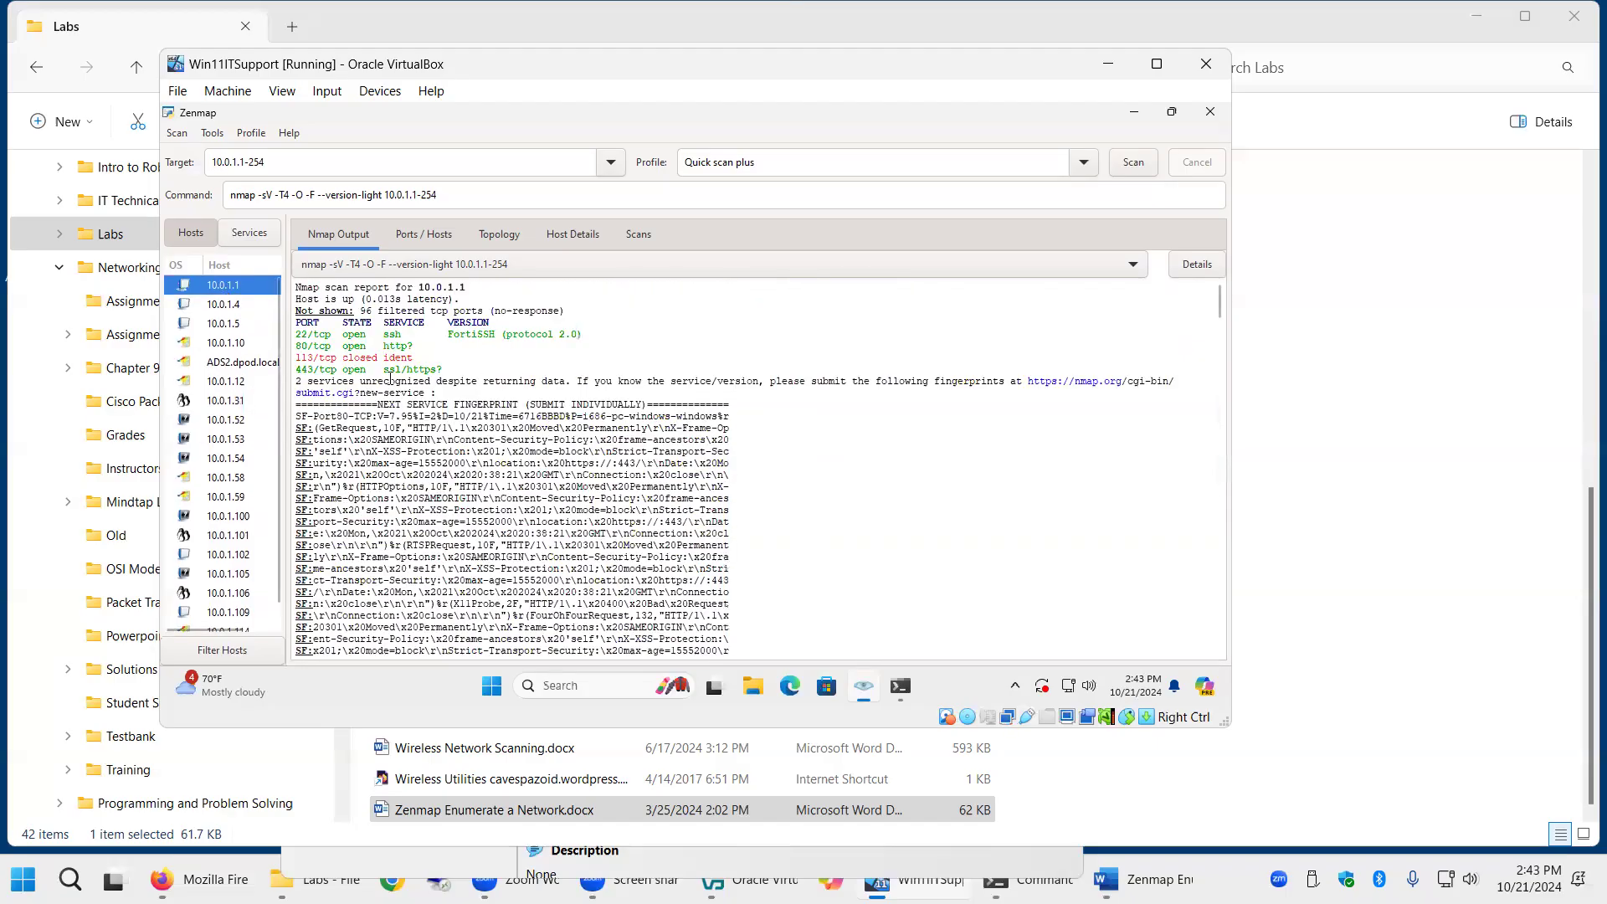
scroll(560, 500, down, 1)
scroll(559, 499, down, 15)
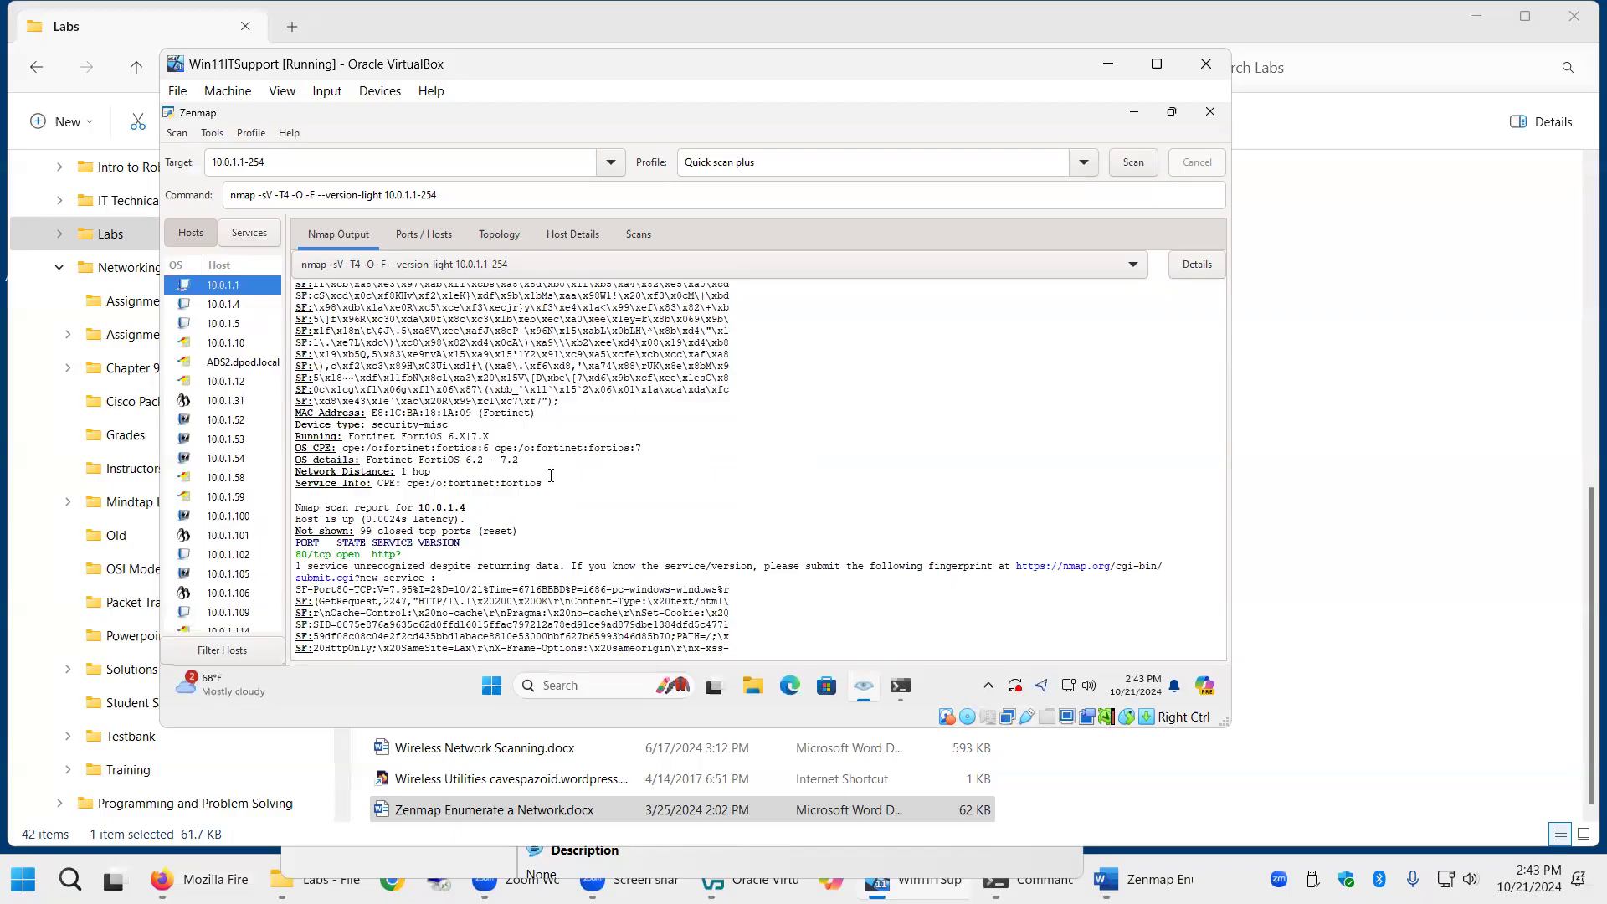
click(226, 594)
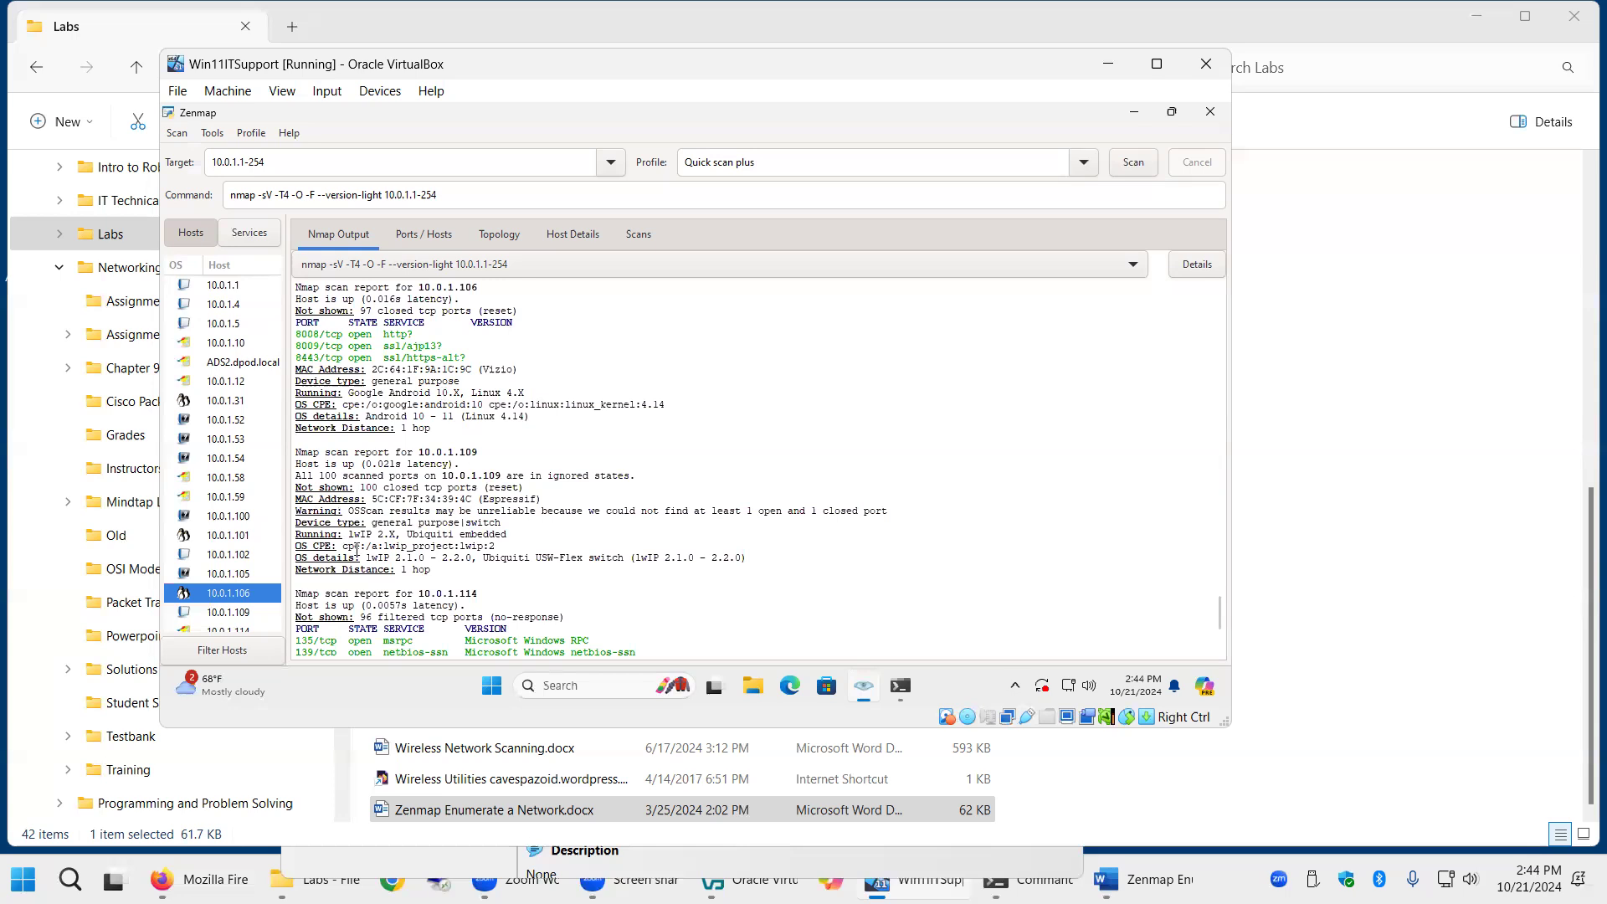
scroll(222, 598, down, 1)
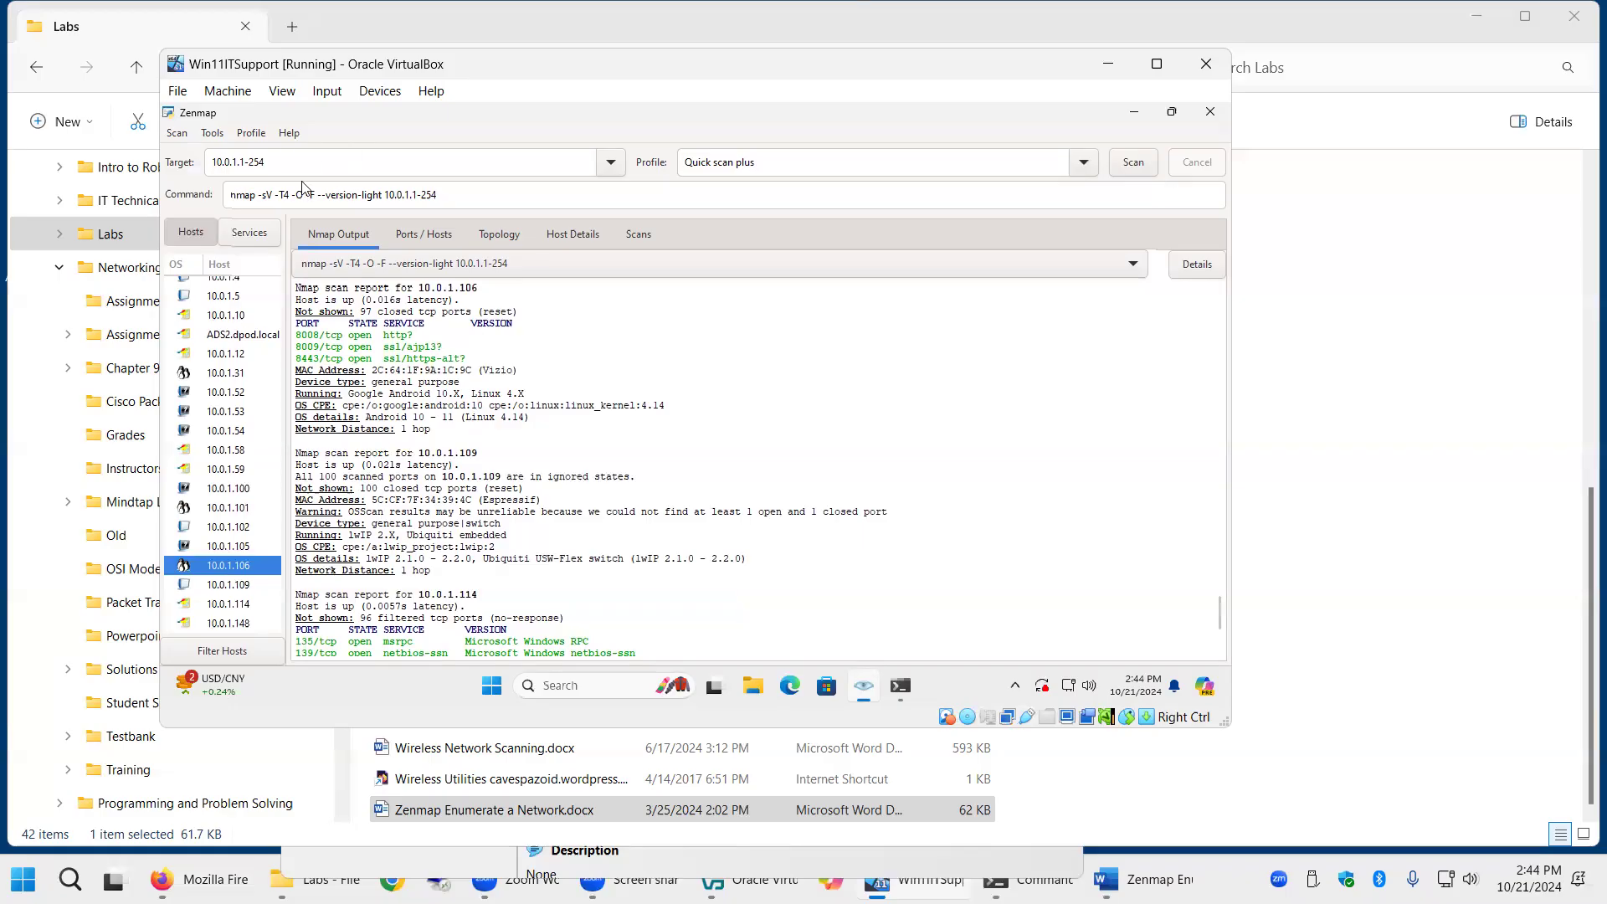
- Recheck the IPv4 address and subnet mask in the Command Prompt output, and minimize Command Prompt
click(285, 157)
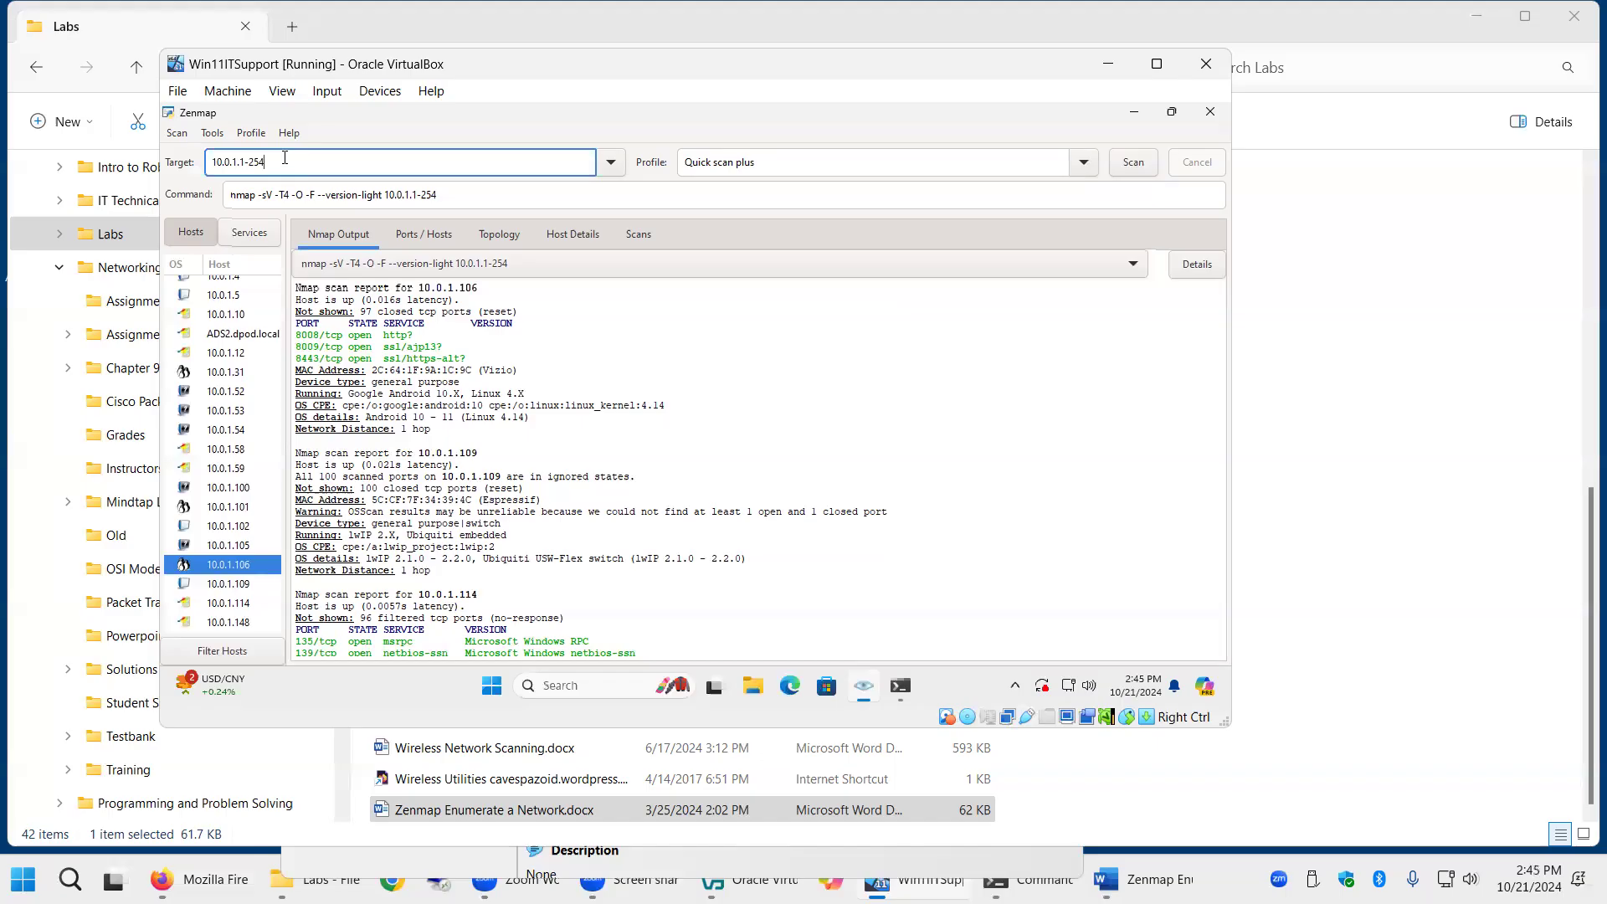
click(901, 687)
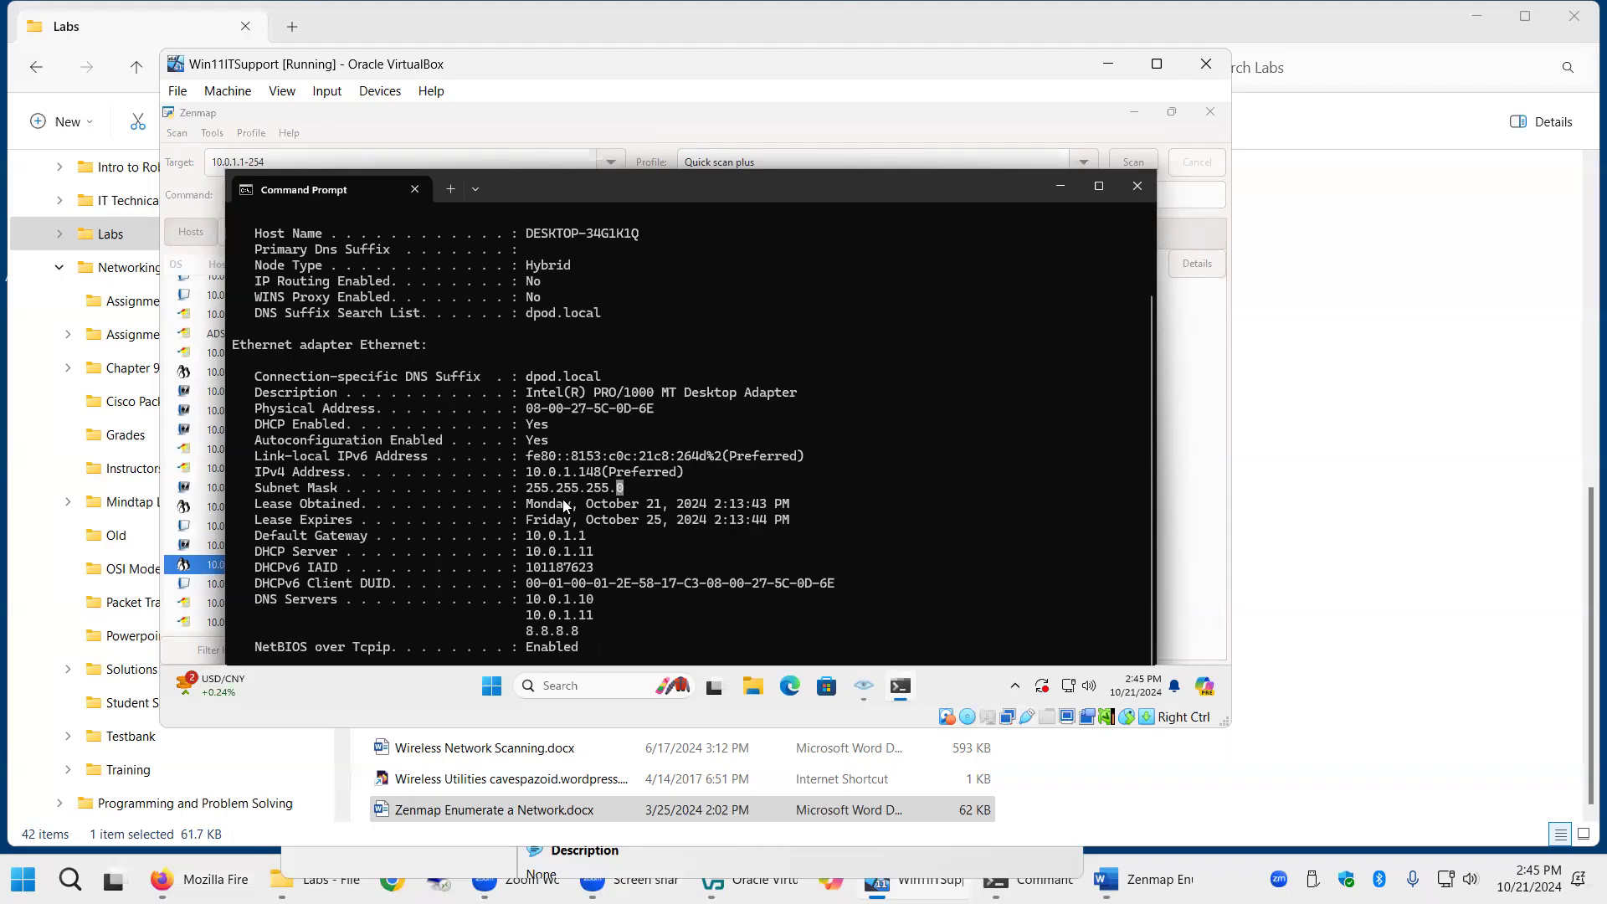
click(1060, 186)
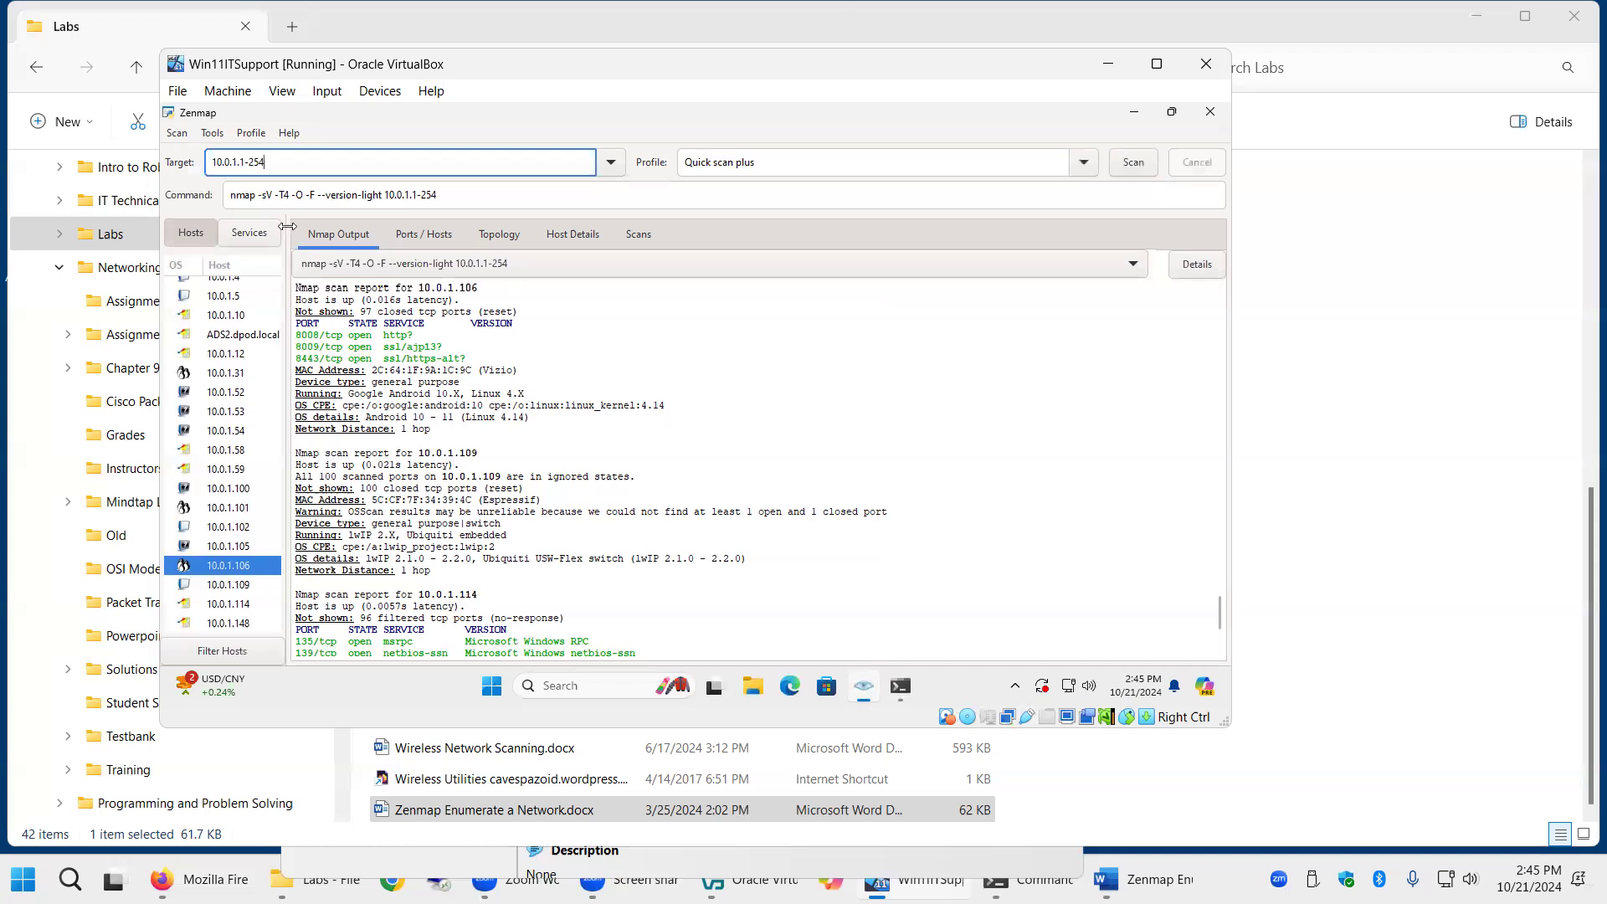
- Replace the scan target with the domain name lab.wncc.edu
drag(274, 163, 181, 164)
click(334, 154)
key(BackSpace)
key(BackSpace)
key(BackSpace)
key(BackSpace)
key(BackSpace)
key(BackSpace)
key(BackSpace)
key(BackSpace)
key(BackSpace)
key(BackSpace)
key(BackSpace)
key(BackSpace)
text(lab.wncc.edu)
- Set the scan profile to Quick scan
click(1082, 164)
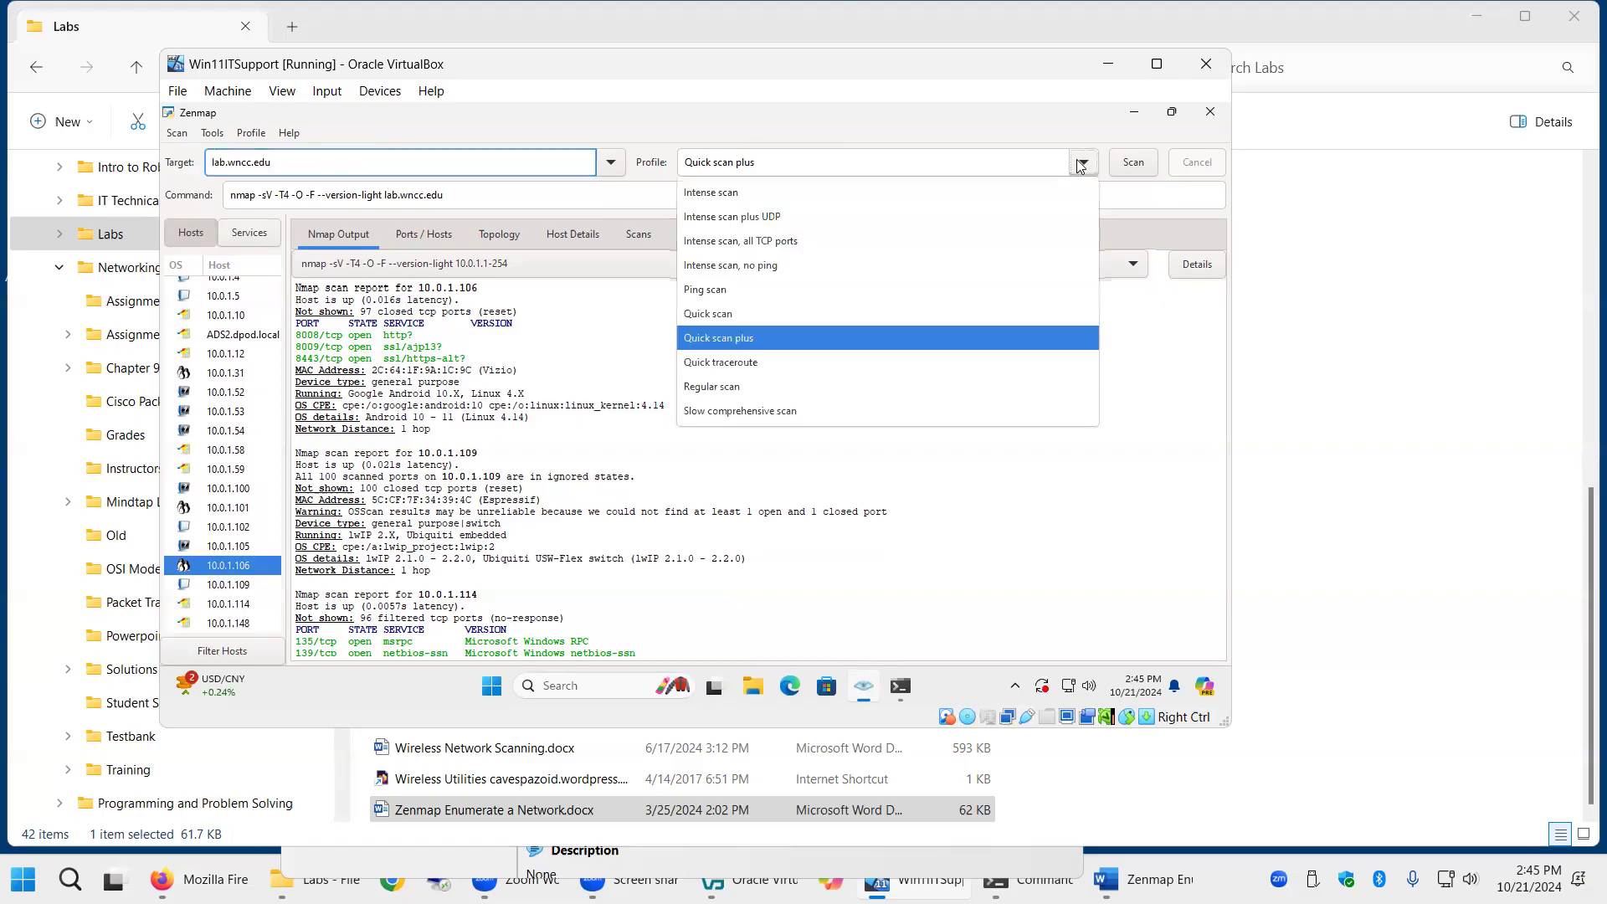
click(817, 289)
click(1085, 164)
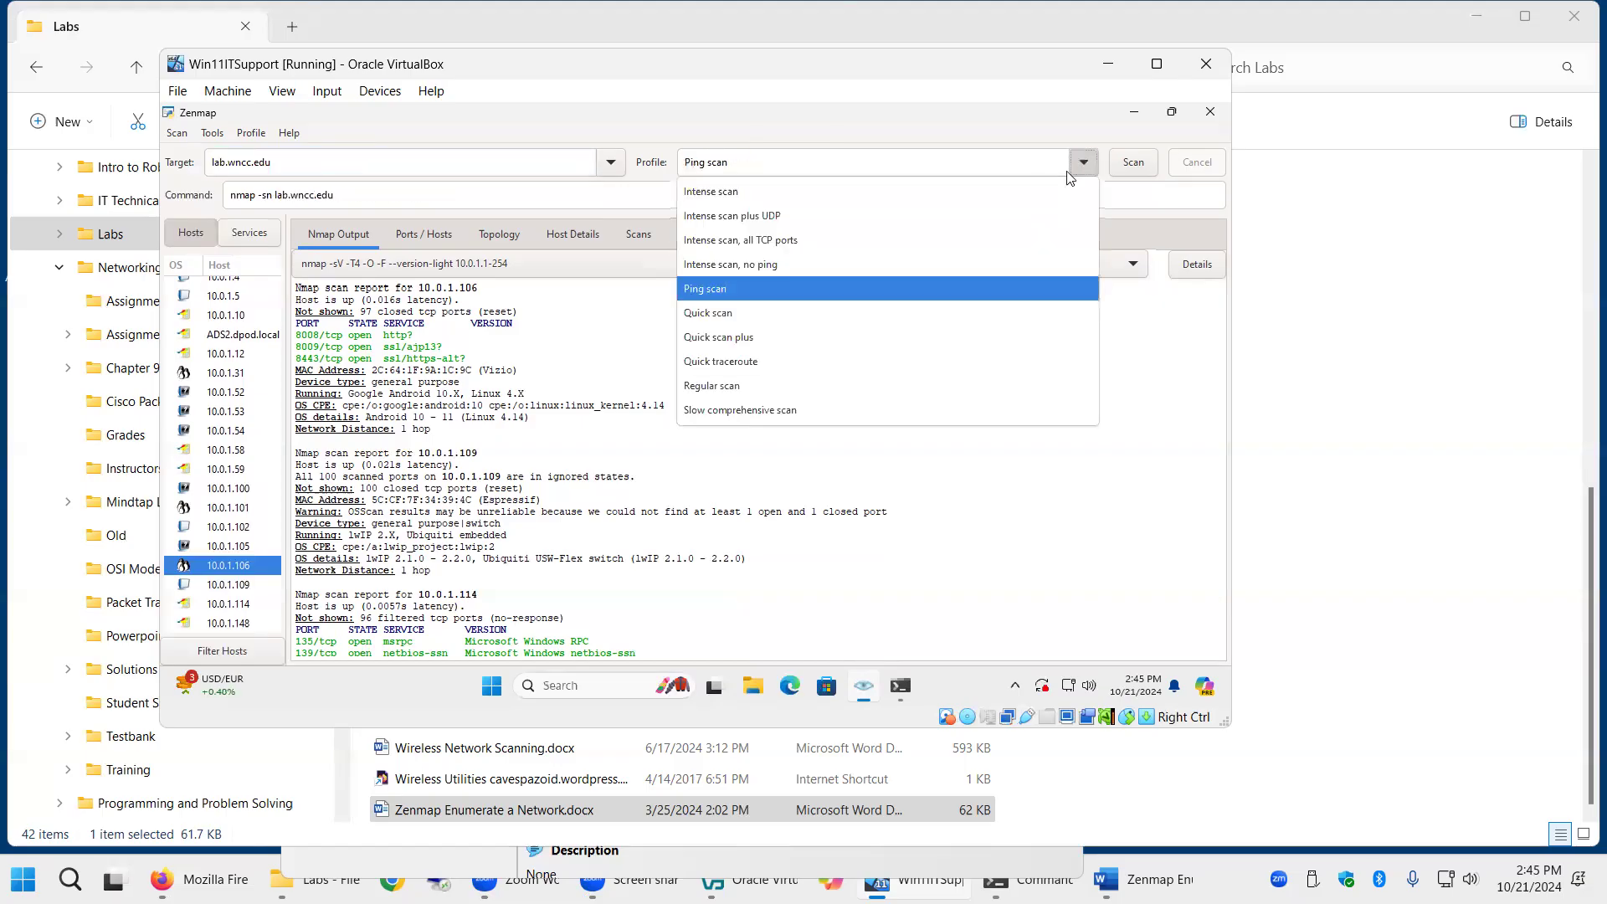
click(806, 315)
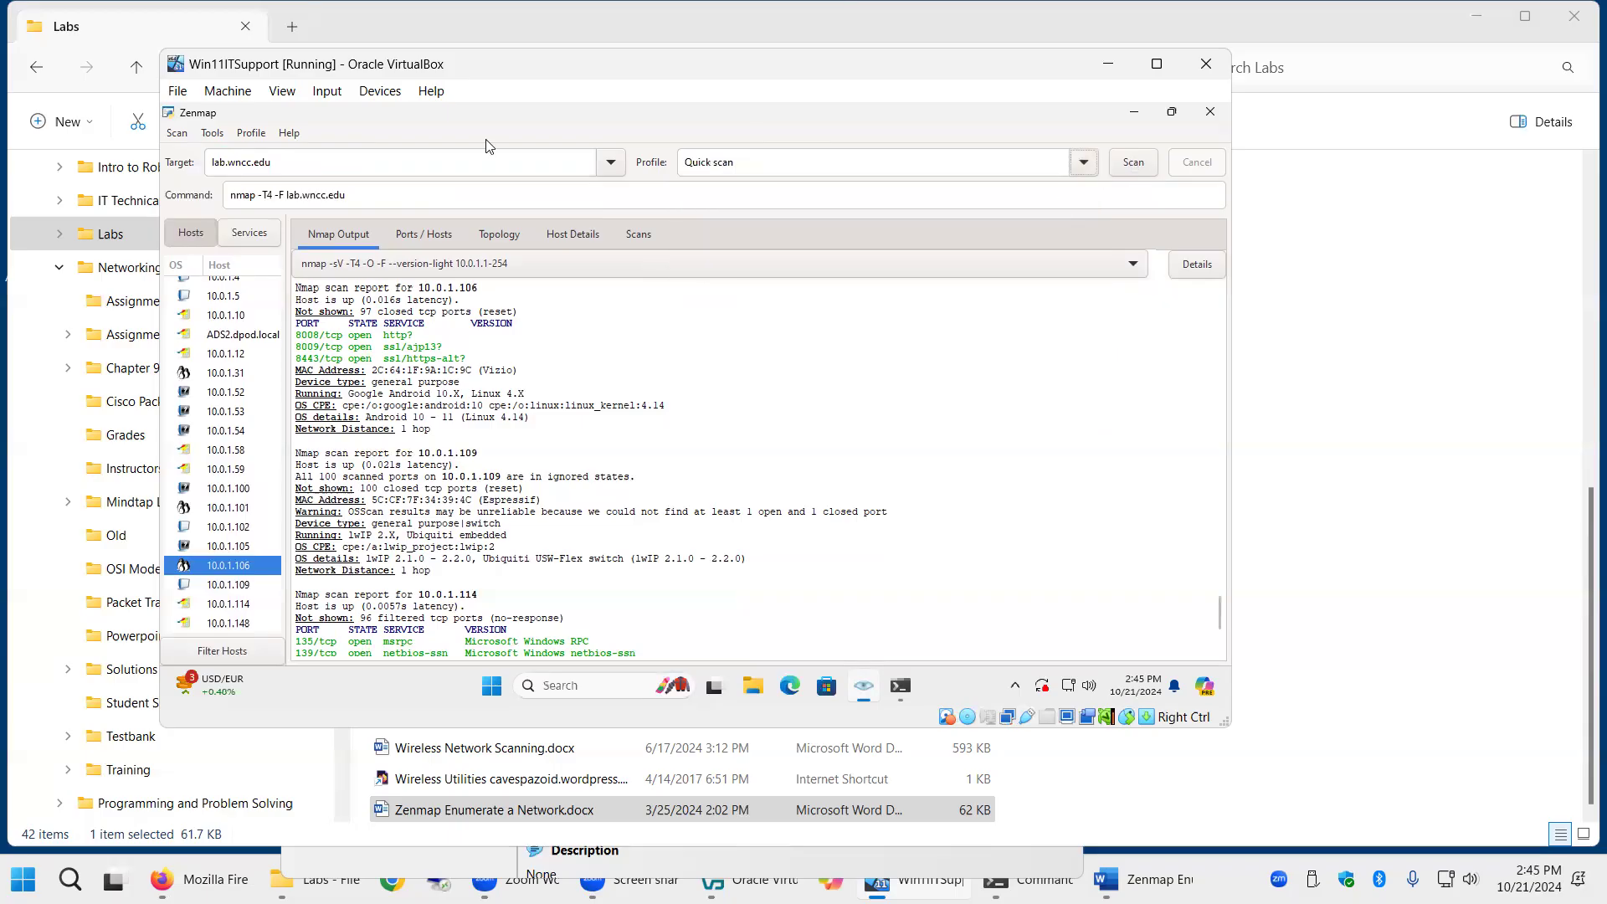
- Run the Quick scan on lab.wncc.edu and review the https entry in the port list
click(1118, 164)
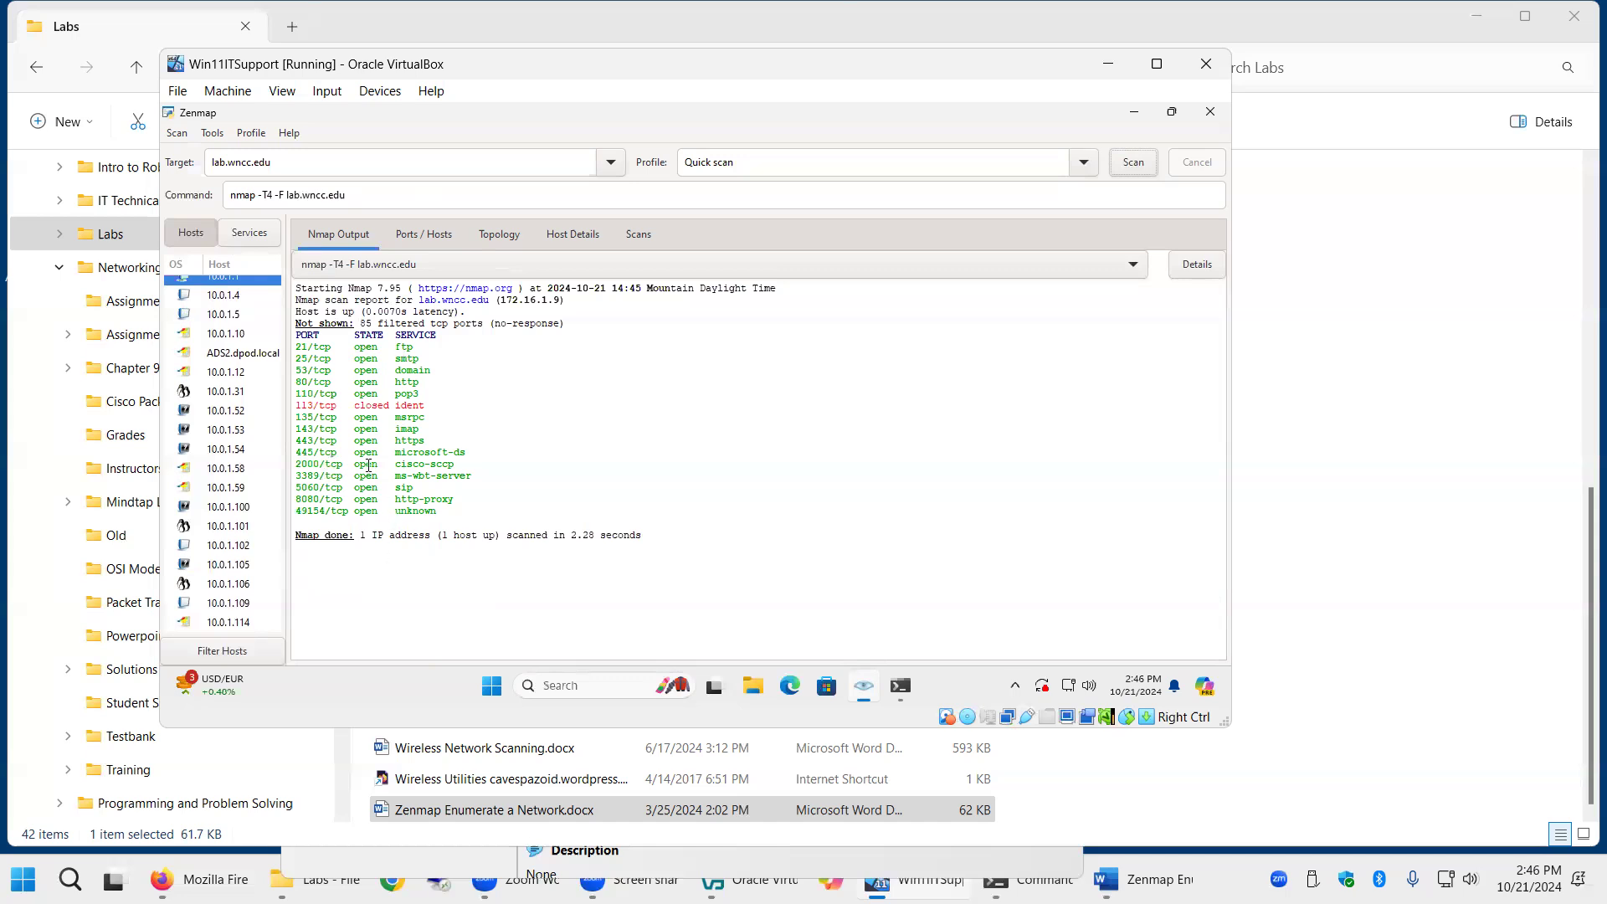
drag(420, 441, 378, 442)
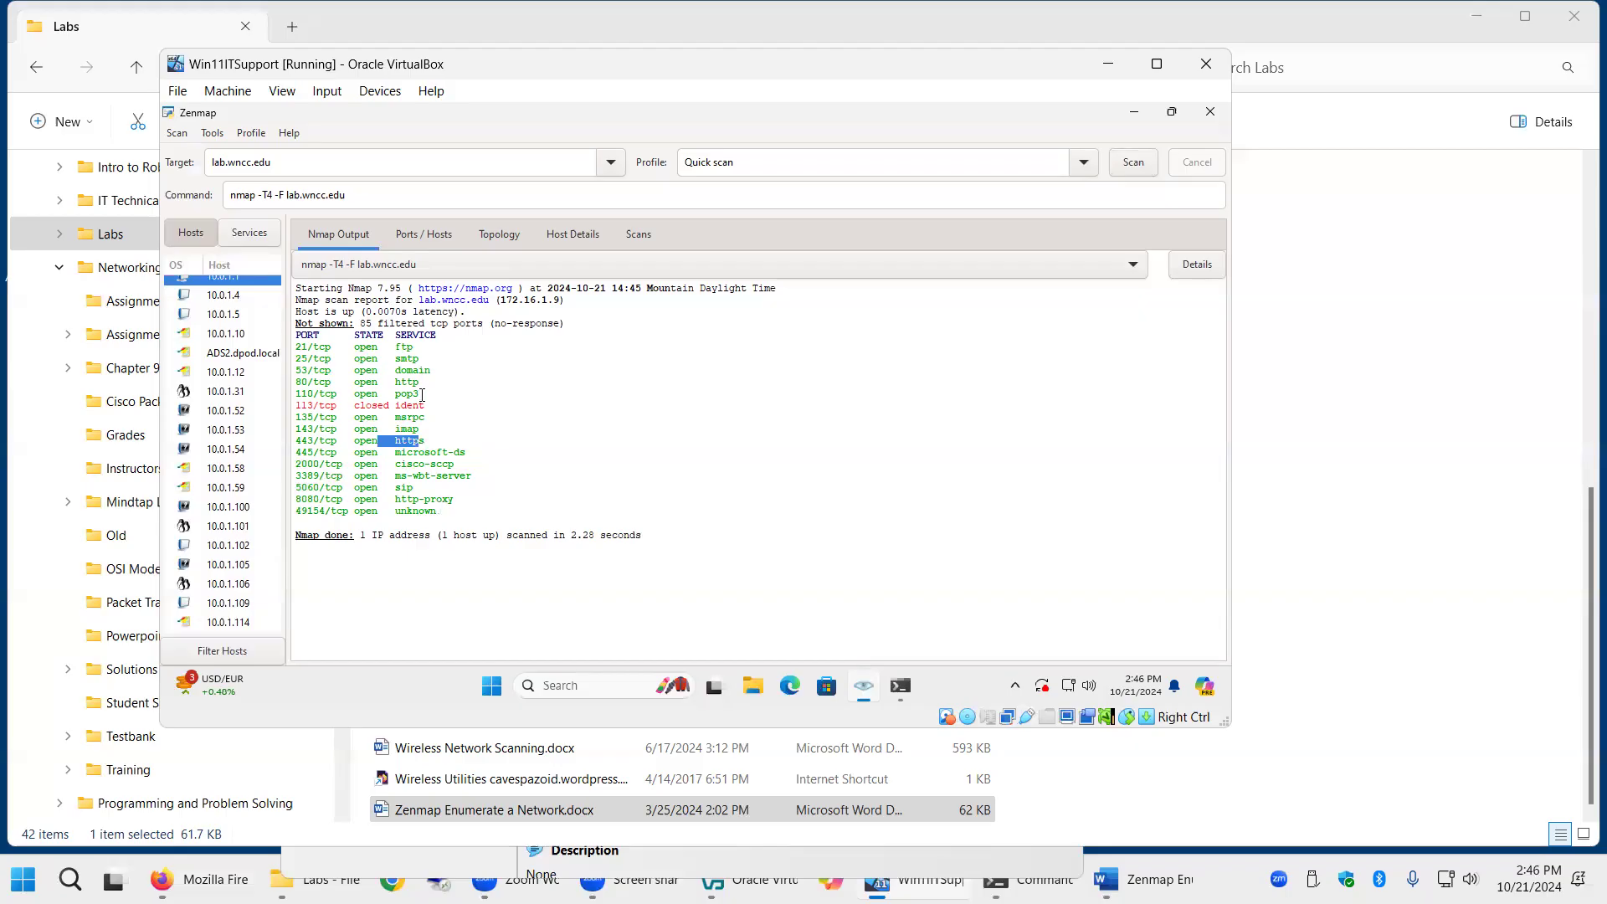
click(427, 428)
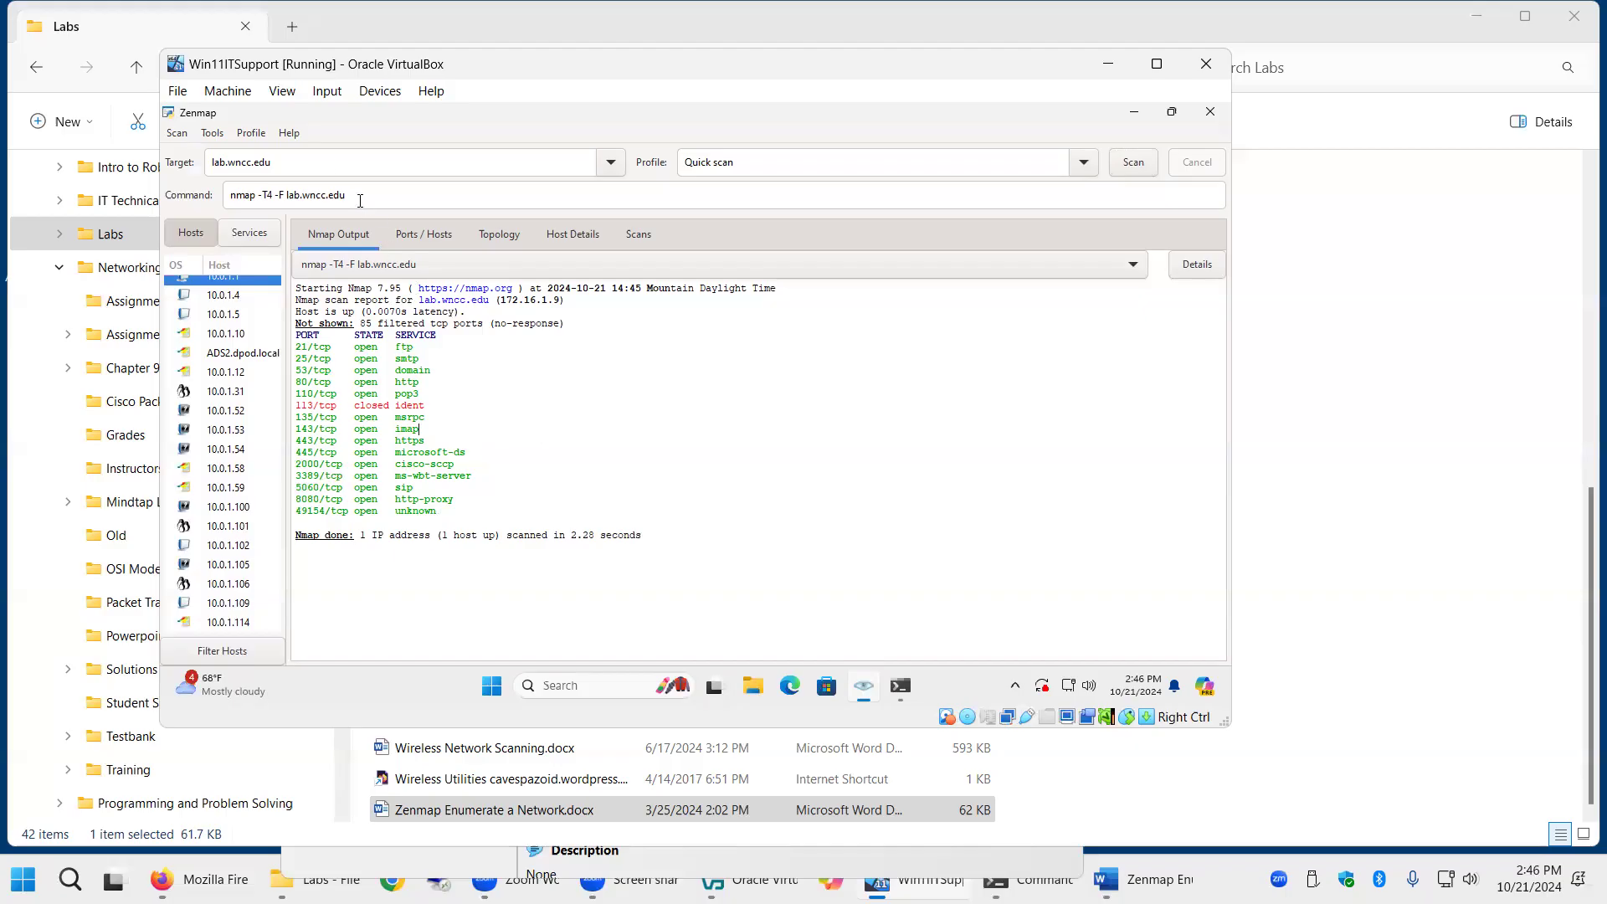
- Change the scan target to lab.wncc.net and run the Quick scan on it
click(330, 163)
key(BackSpace)
key(BackSpace)
key(BackSpace)
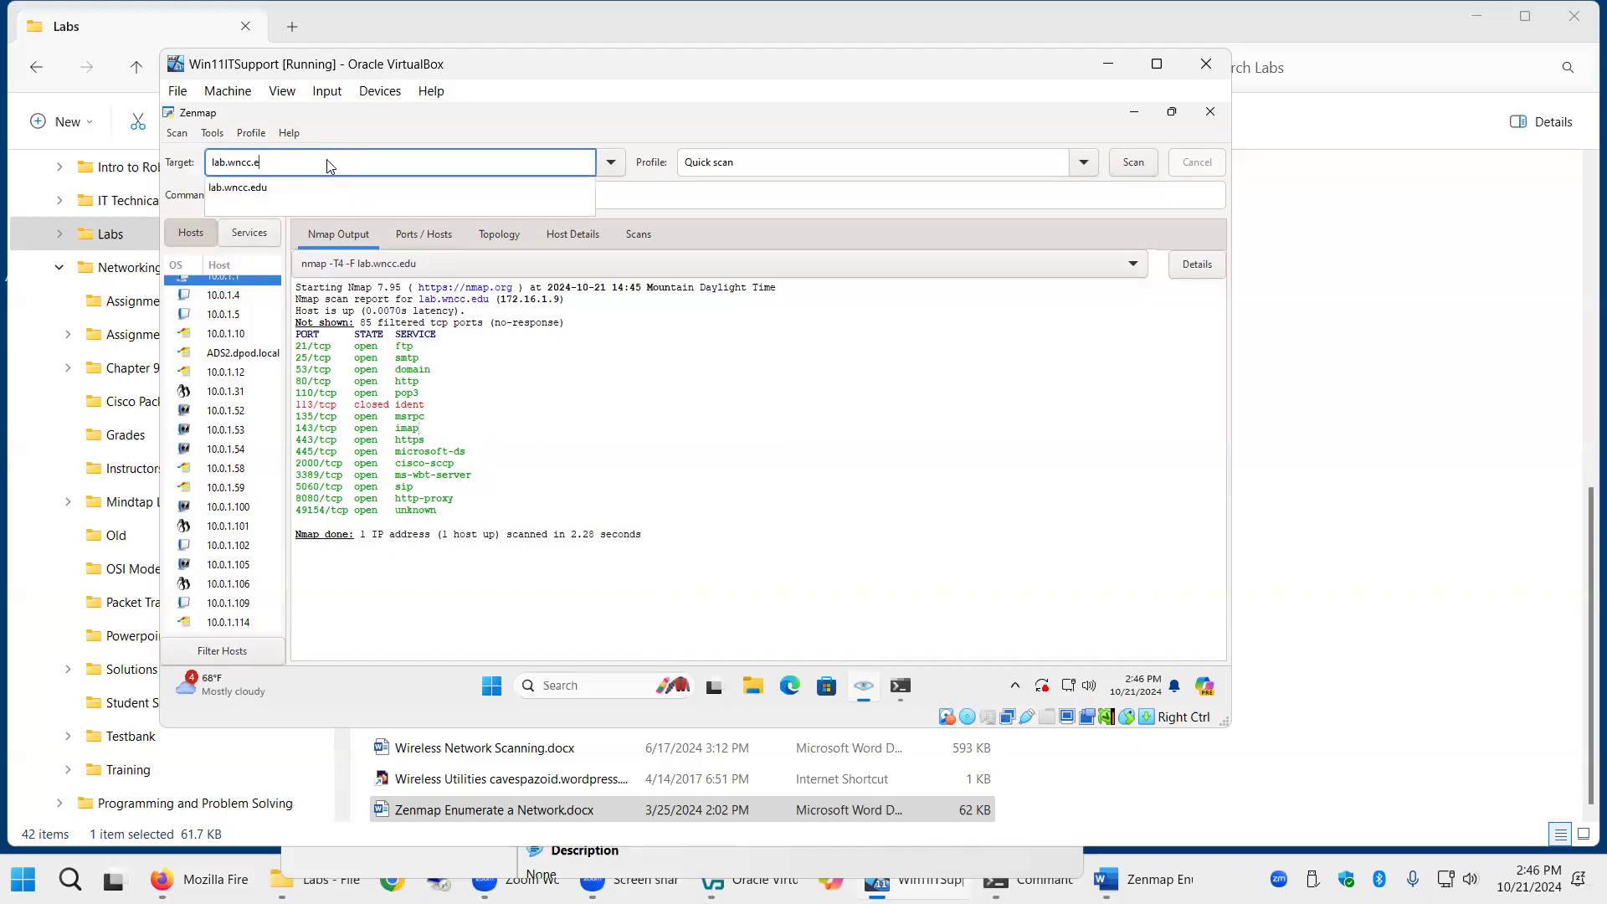
text(net)
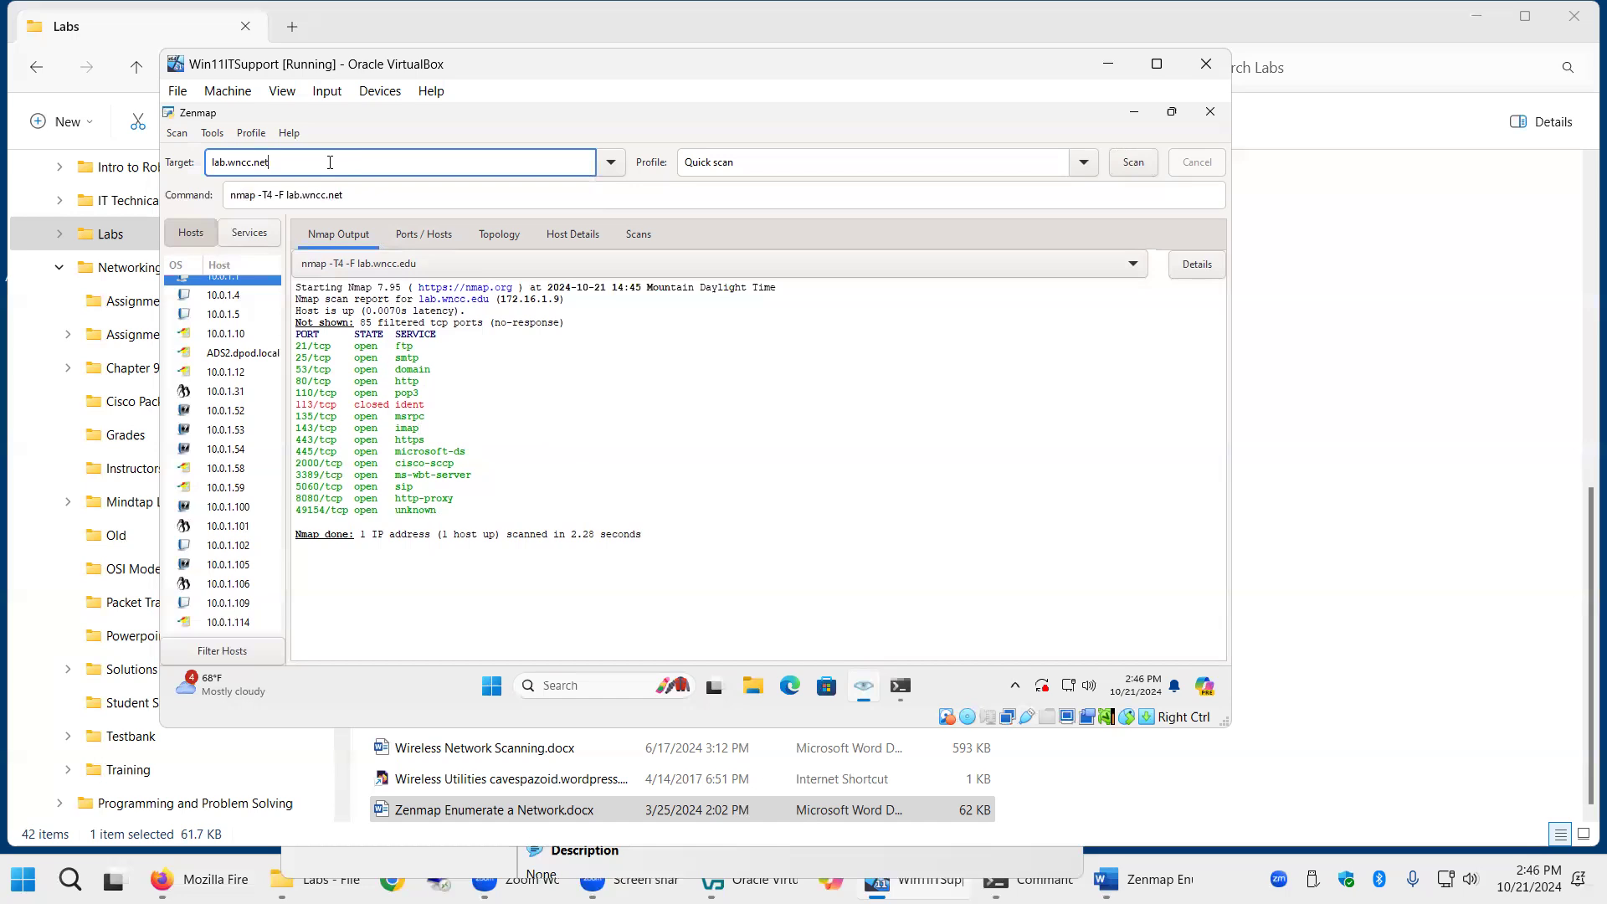
key(Tab)
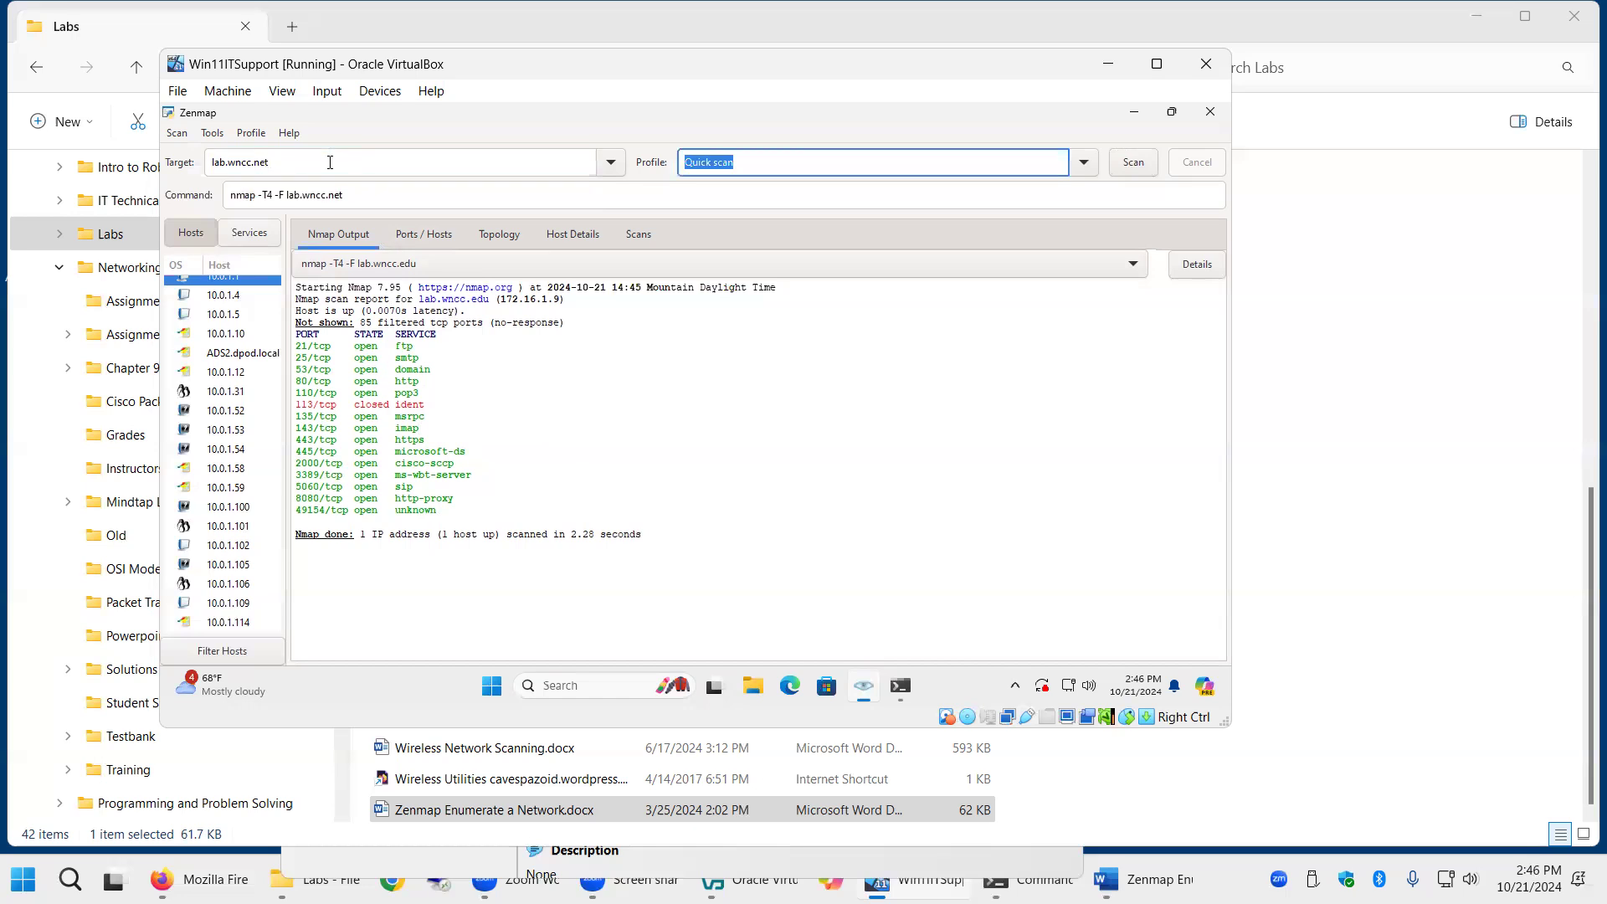
click(1145, 165)
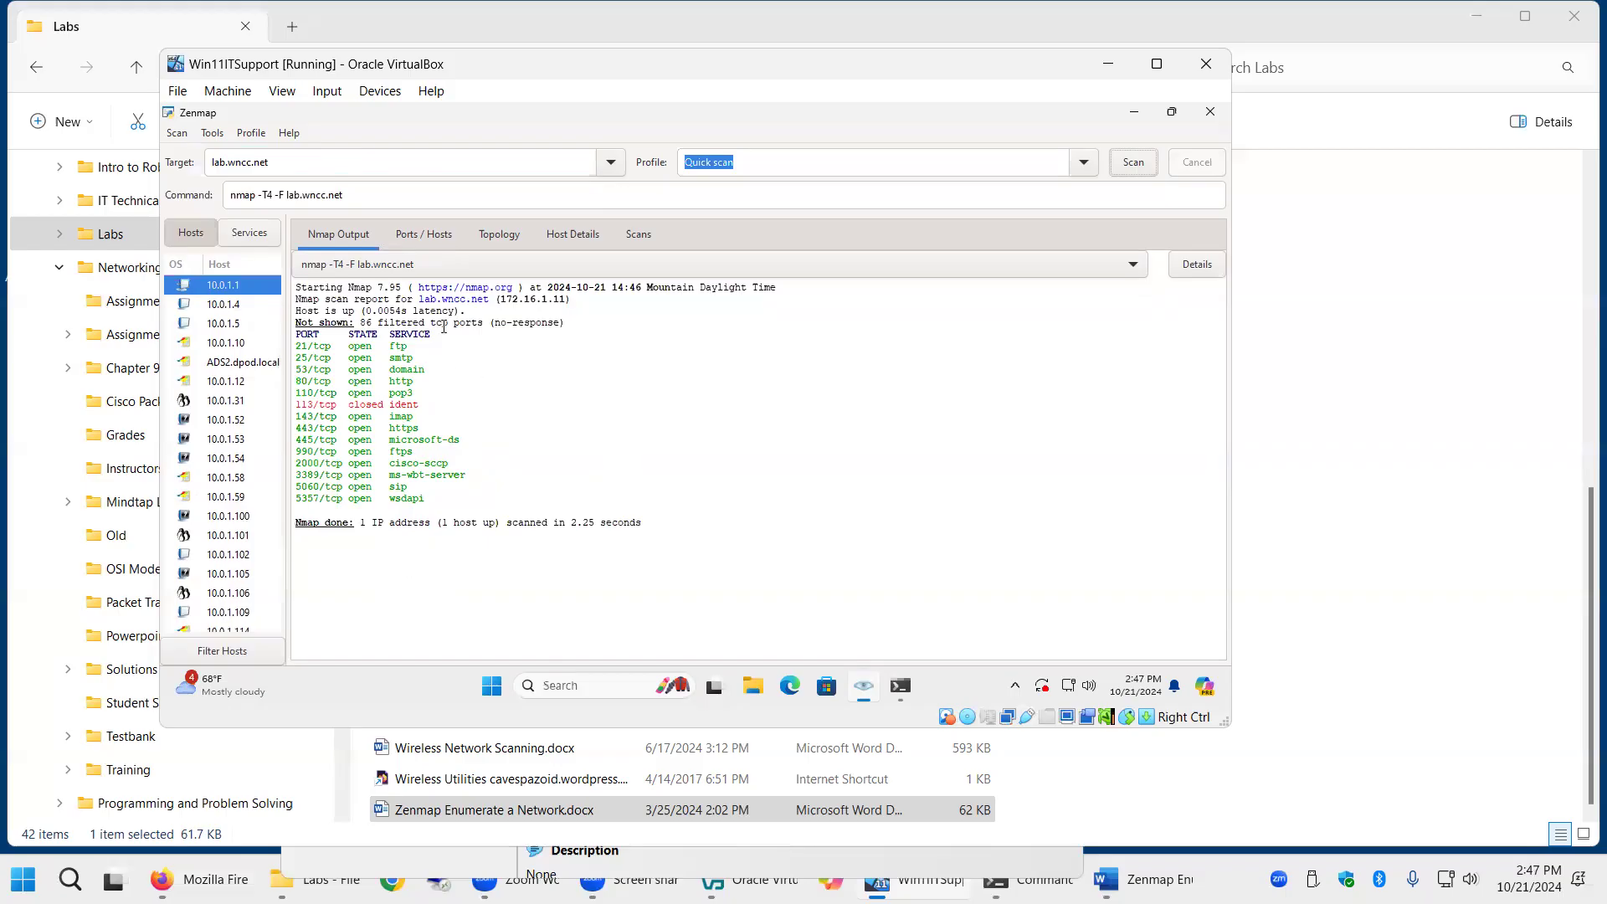
- Replace the scan target with the address range 172.16.1.1-254 and start the Quick scan
click(576, 301)
drag(309, 164, 183, 163)
text(172)
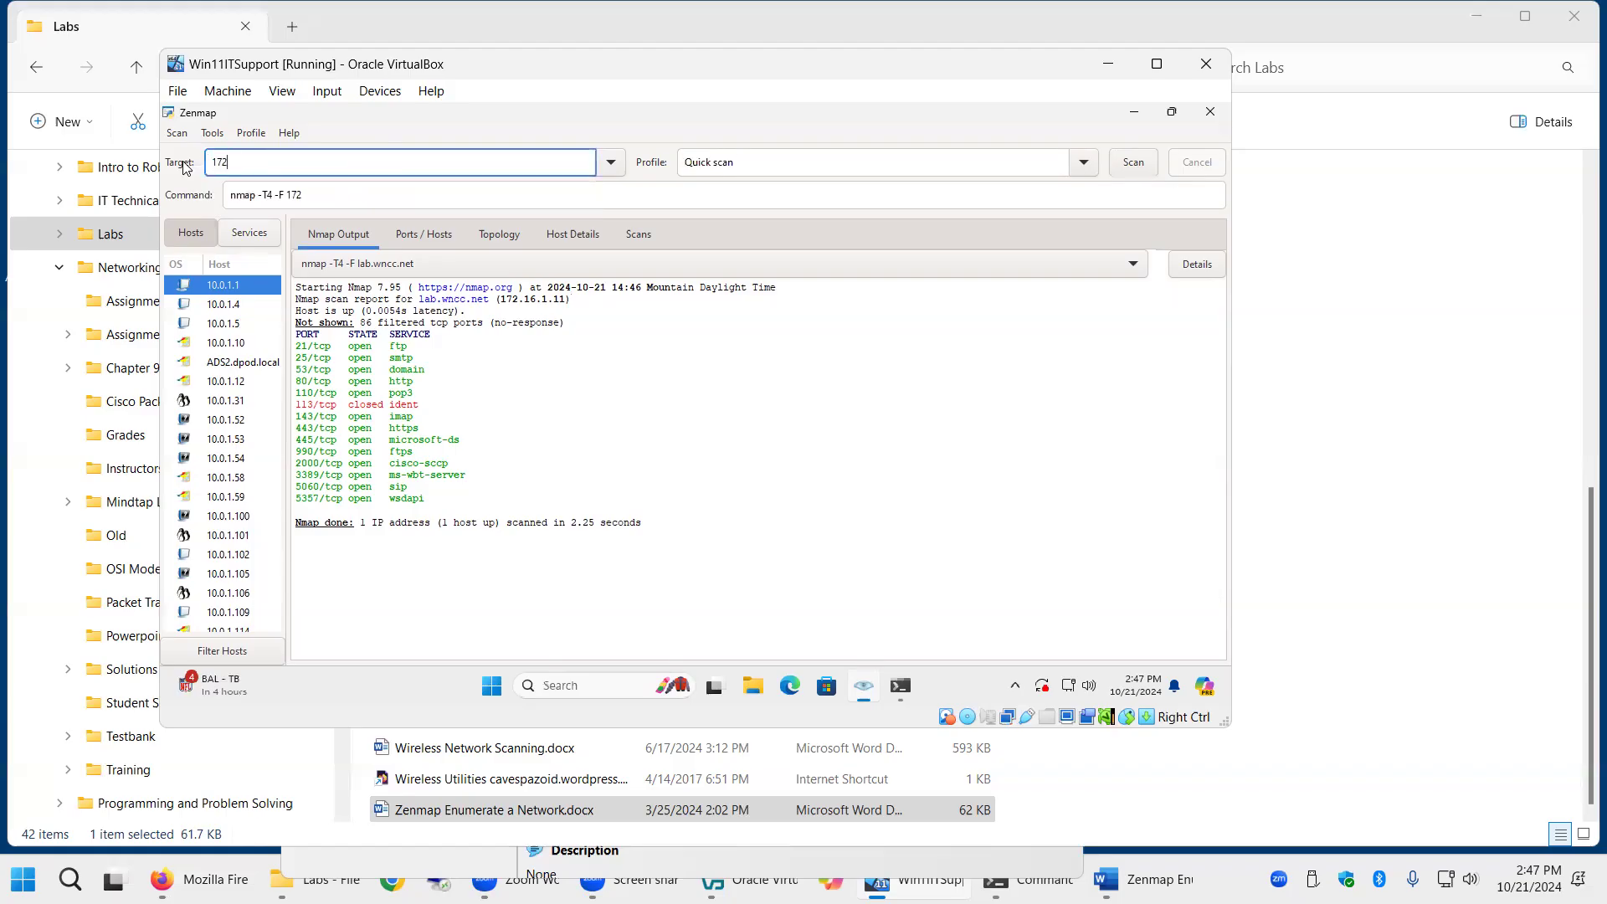
text(.16.1.1-254)
click(1135, 163)
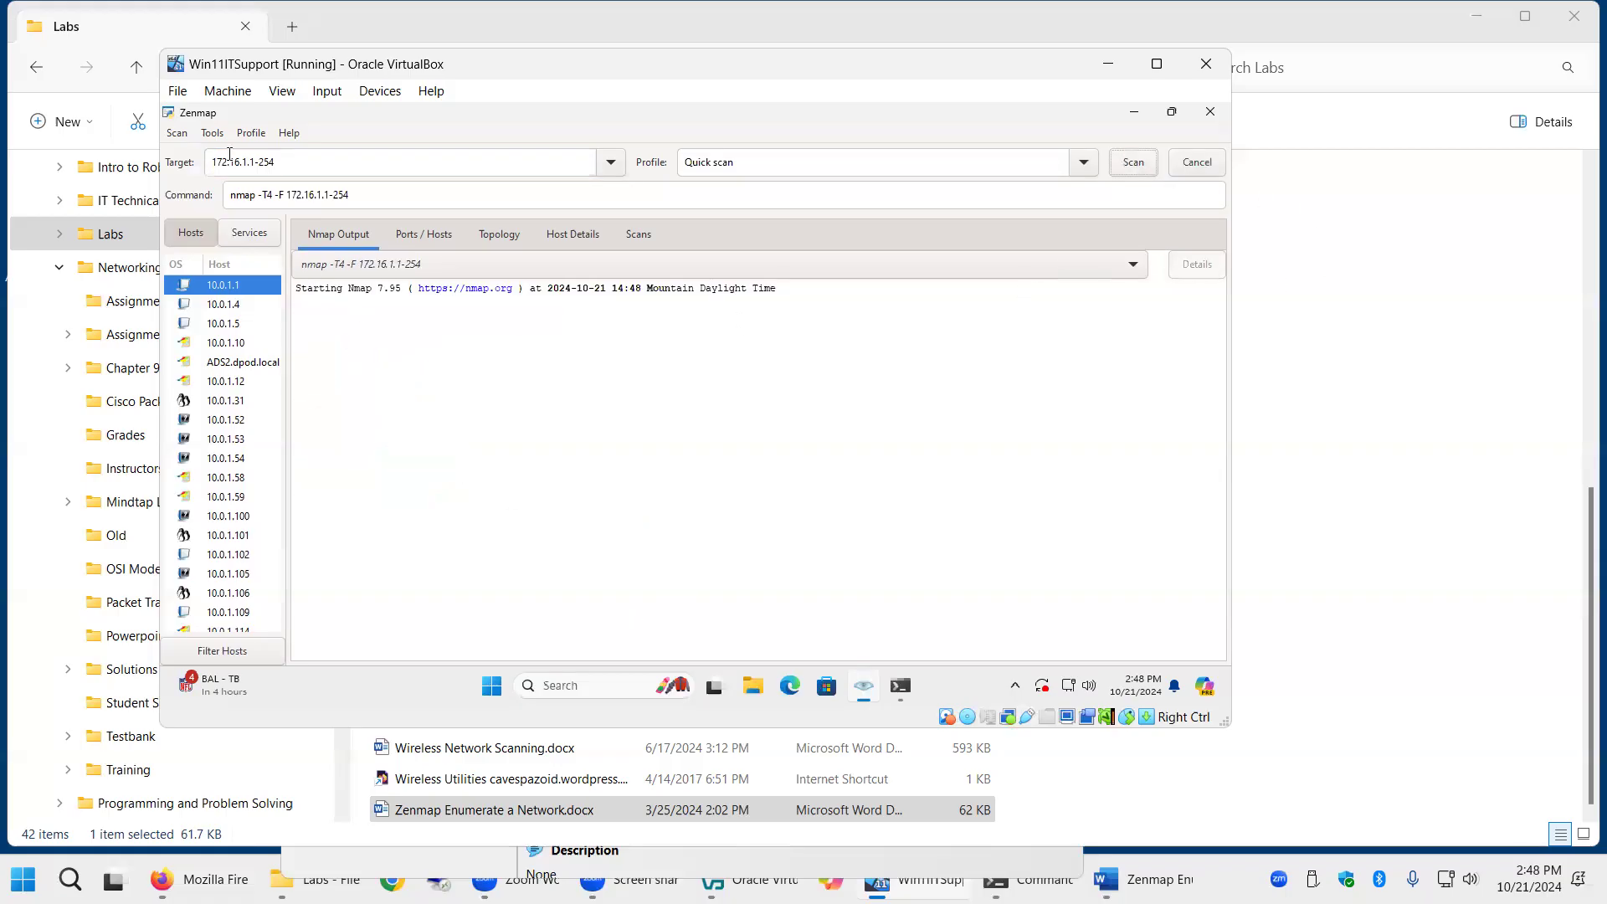
- Check the adapter's IP address and subnet mask in Command Prompt while the range scan runs, and minimize Command Prompt
click(302, 161)
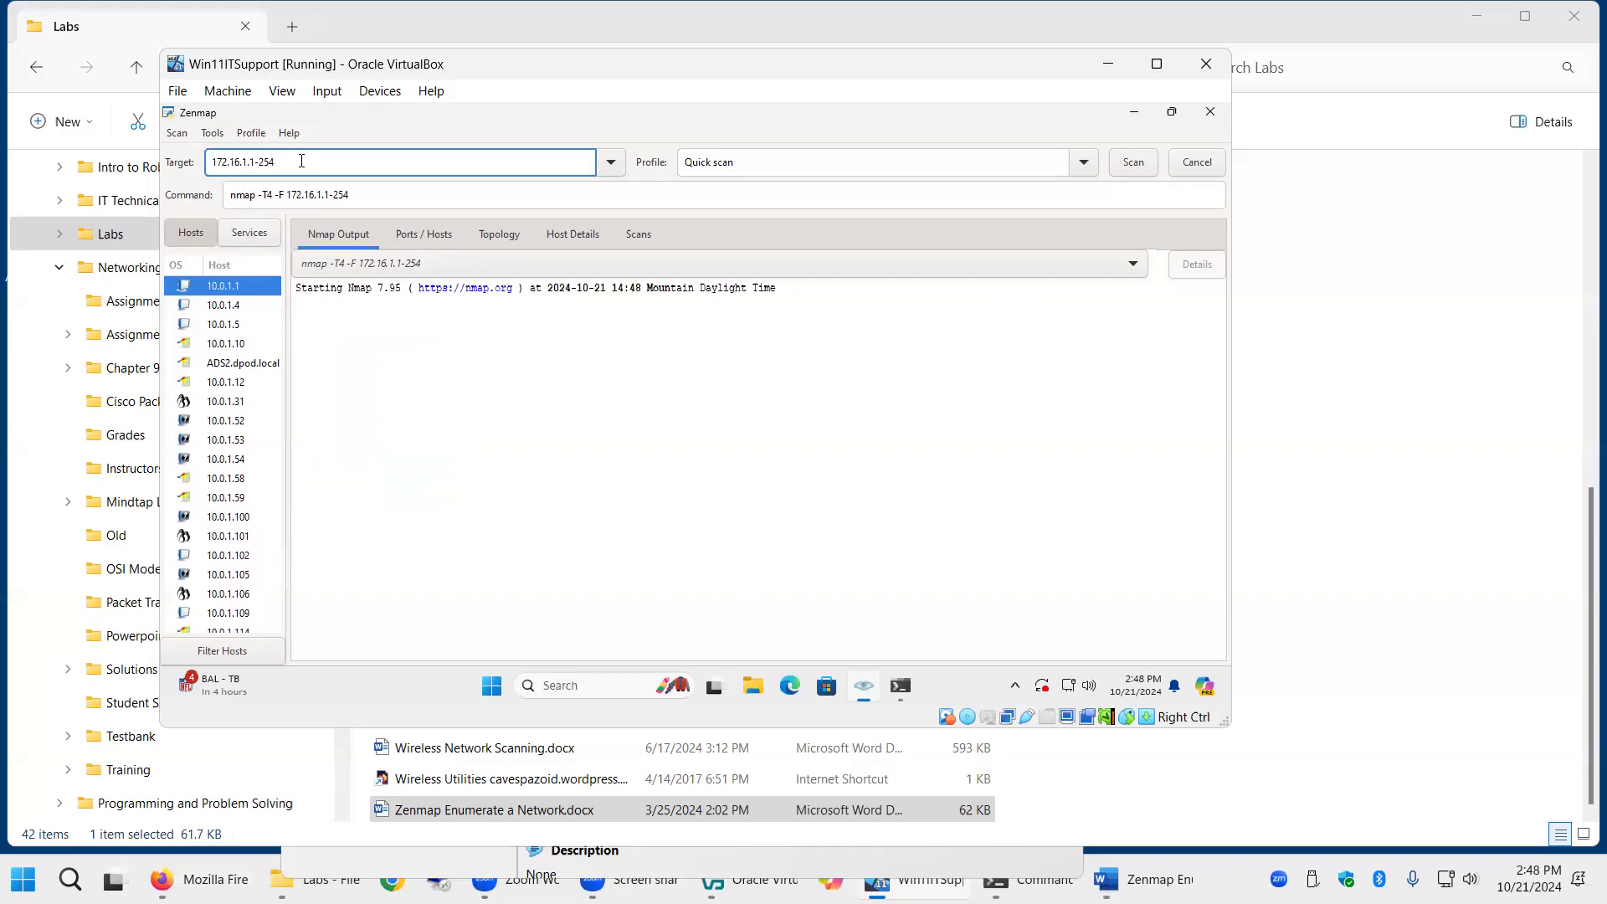
click(900, 686)
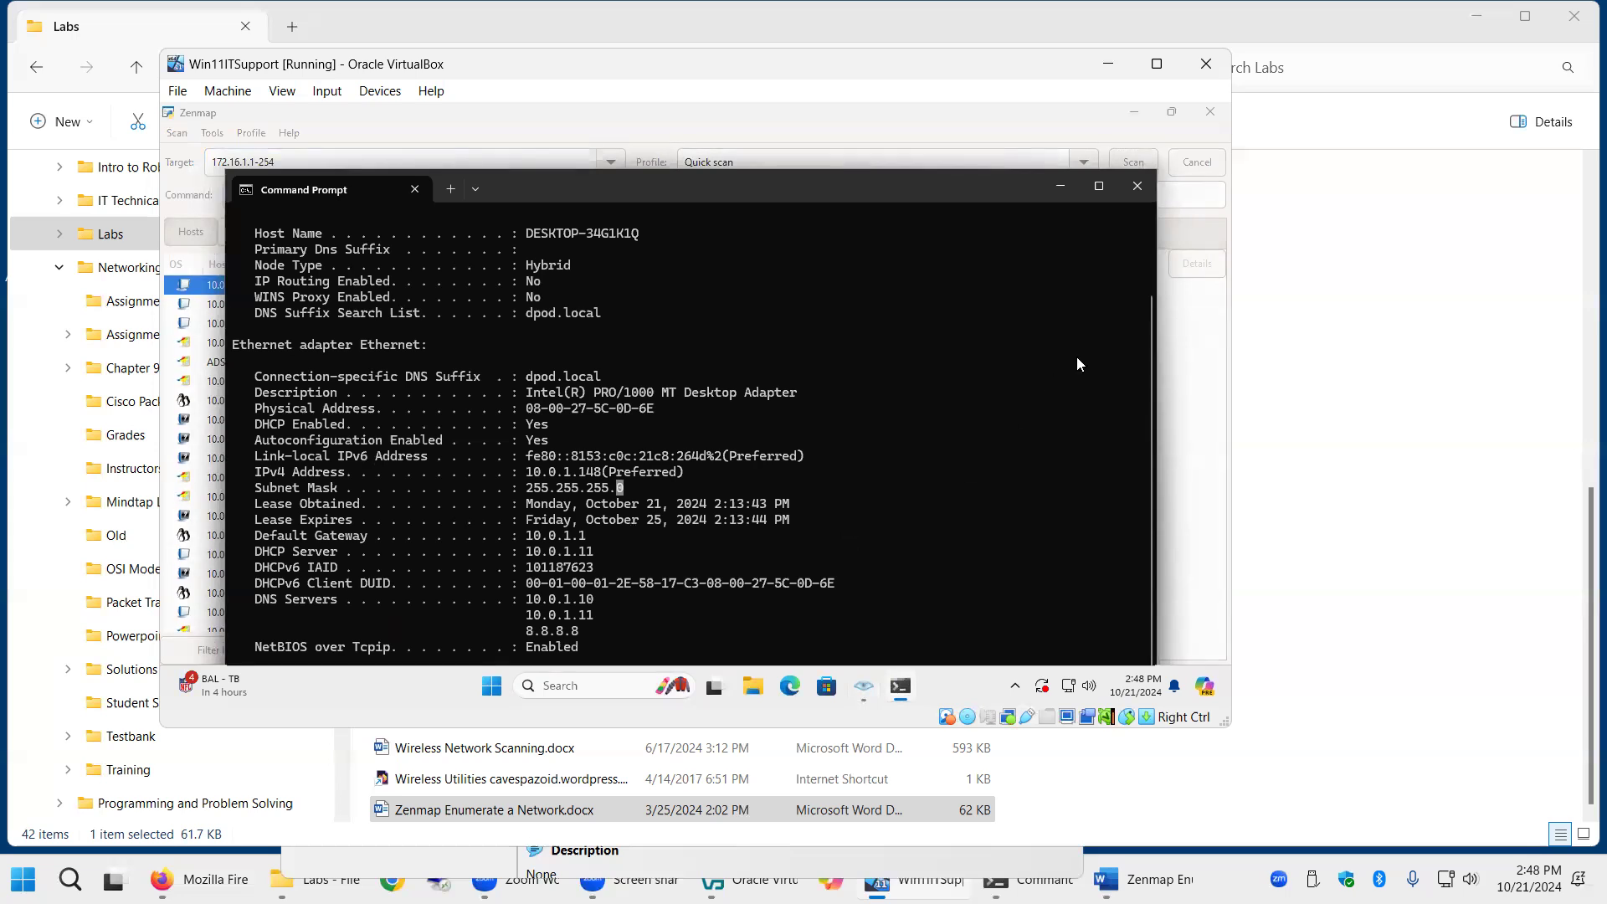
click(1060, 186)
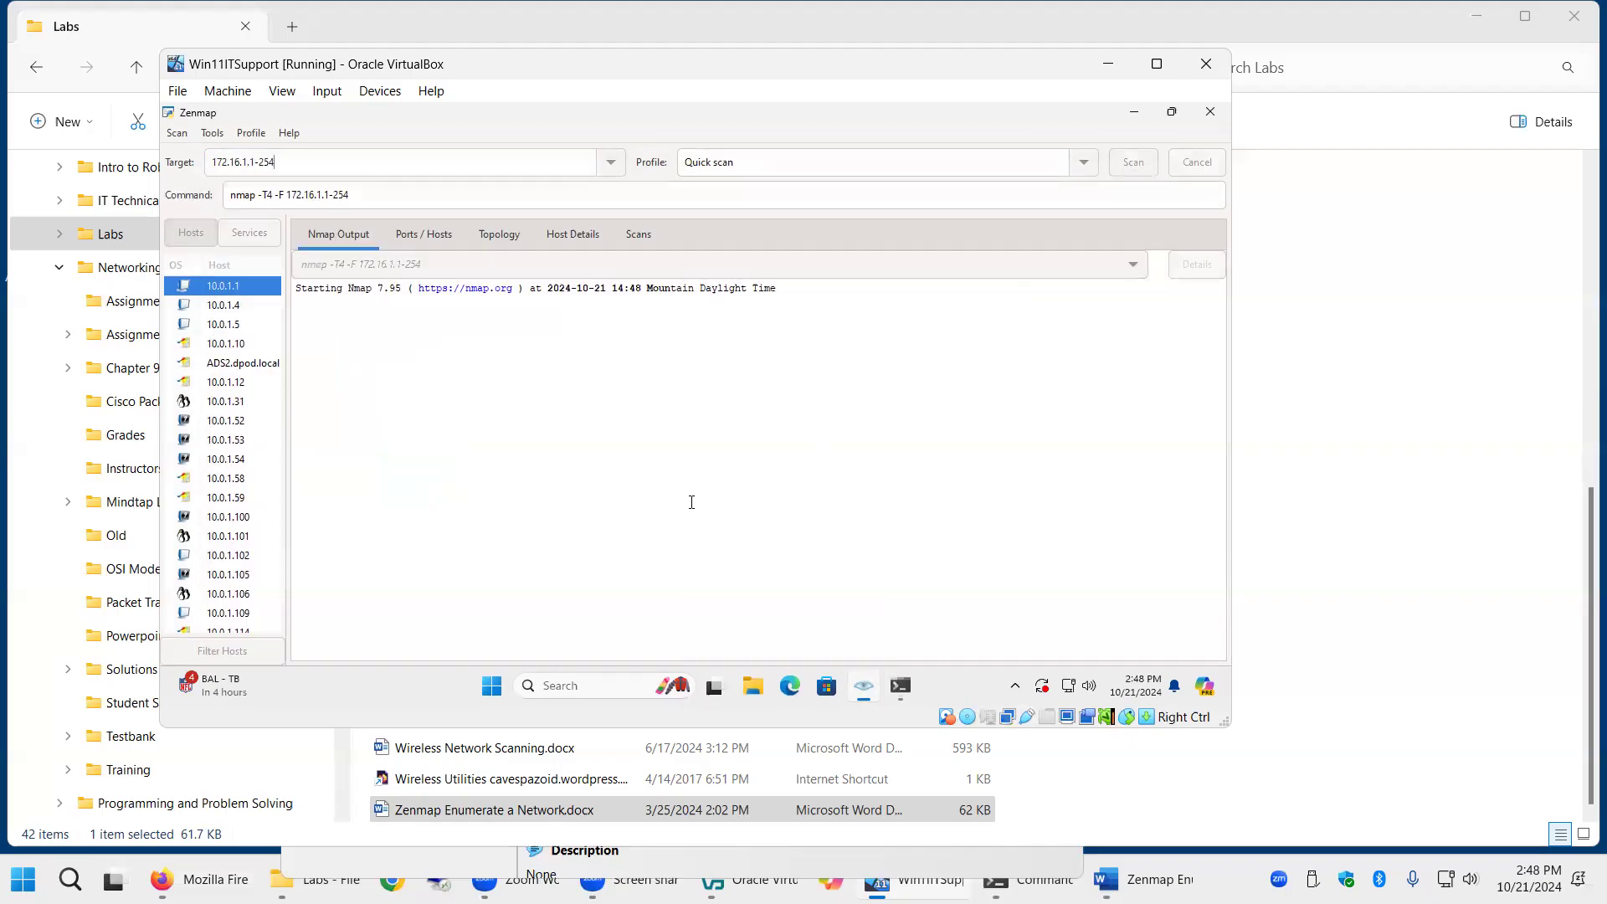